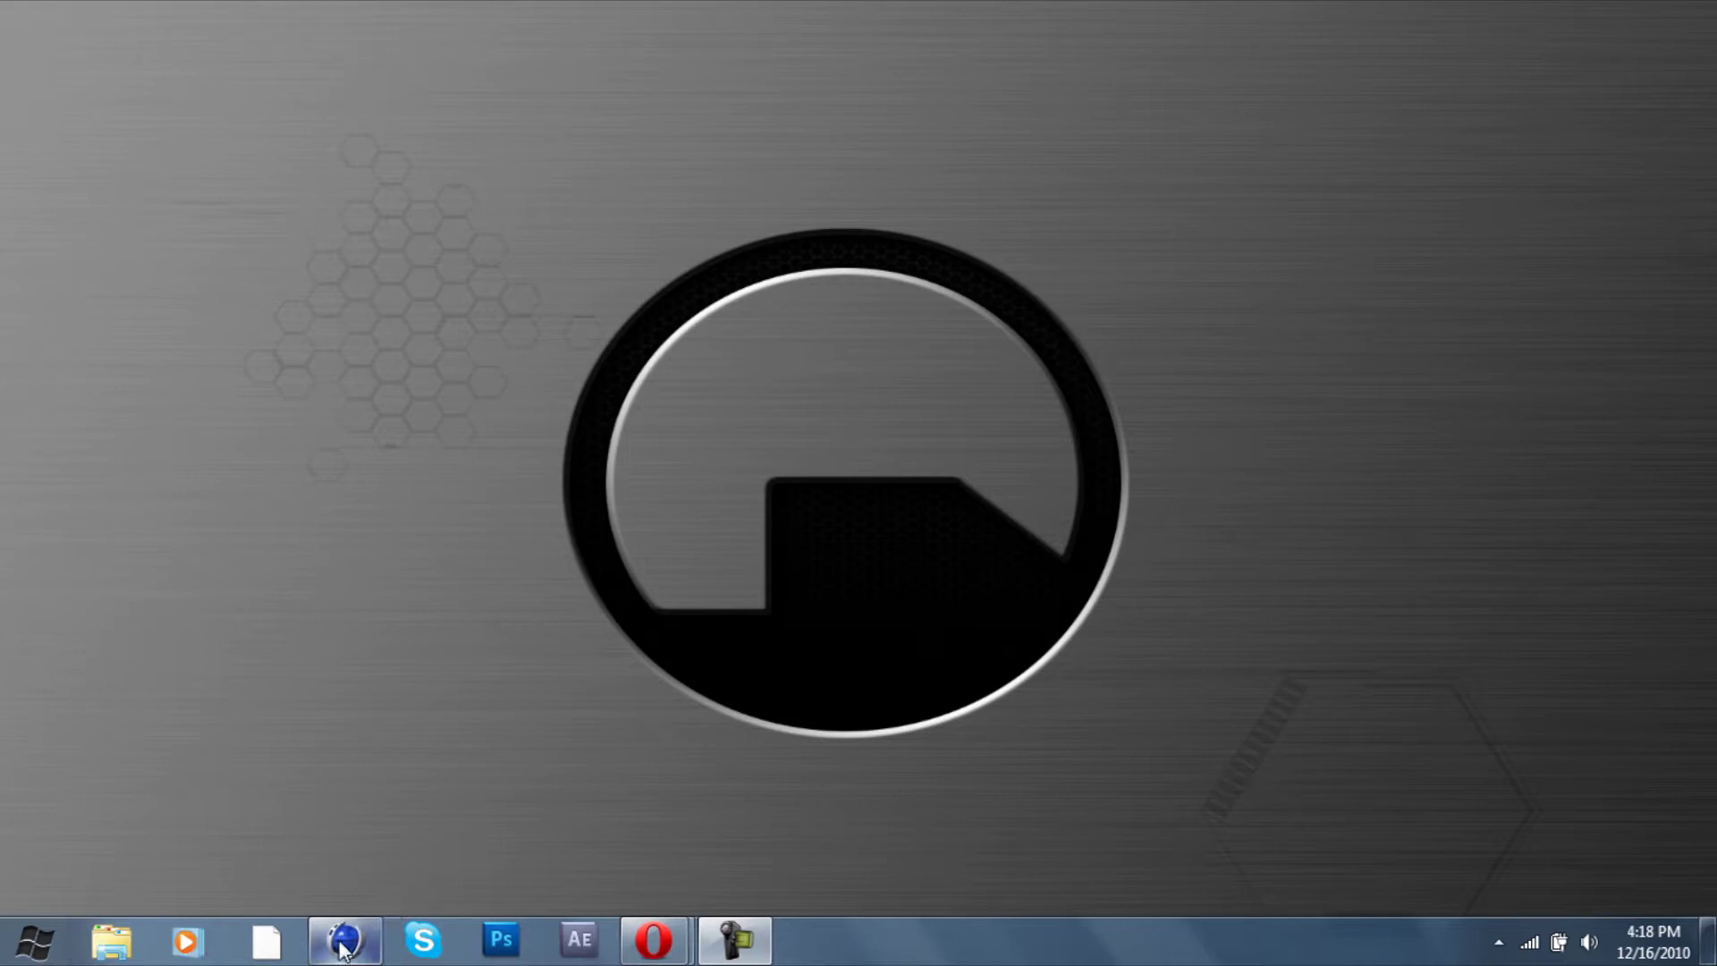
# Switch to the open CINEMA 4D project, play the shattering text animation, and return it to frame 0
pyautogui.click(412, 876)
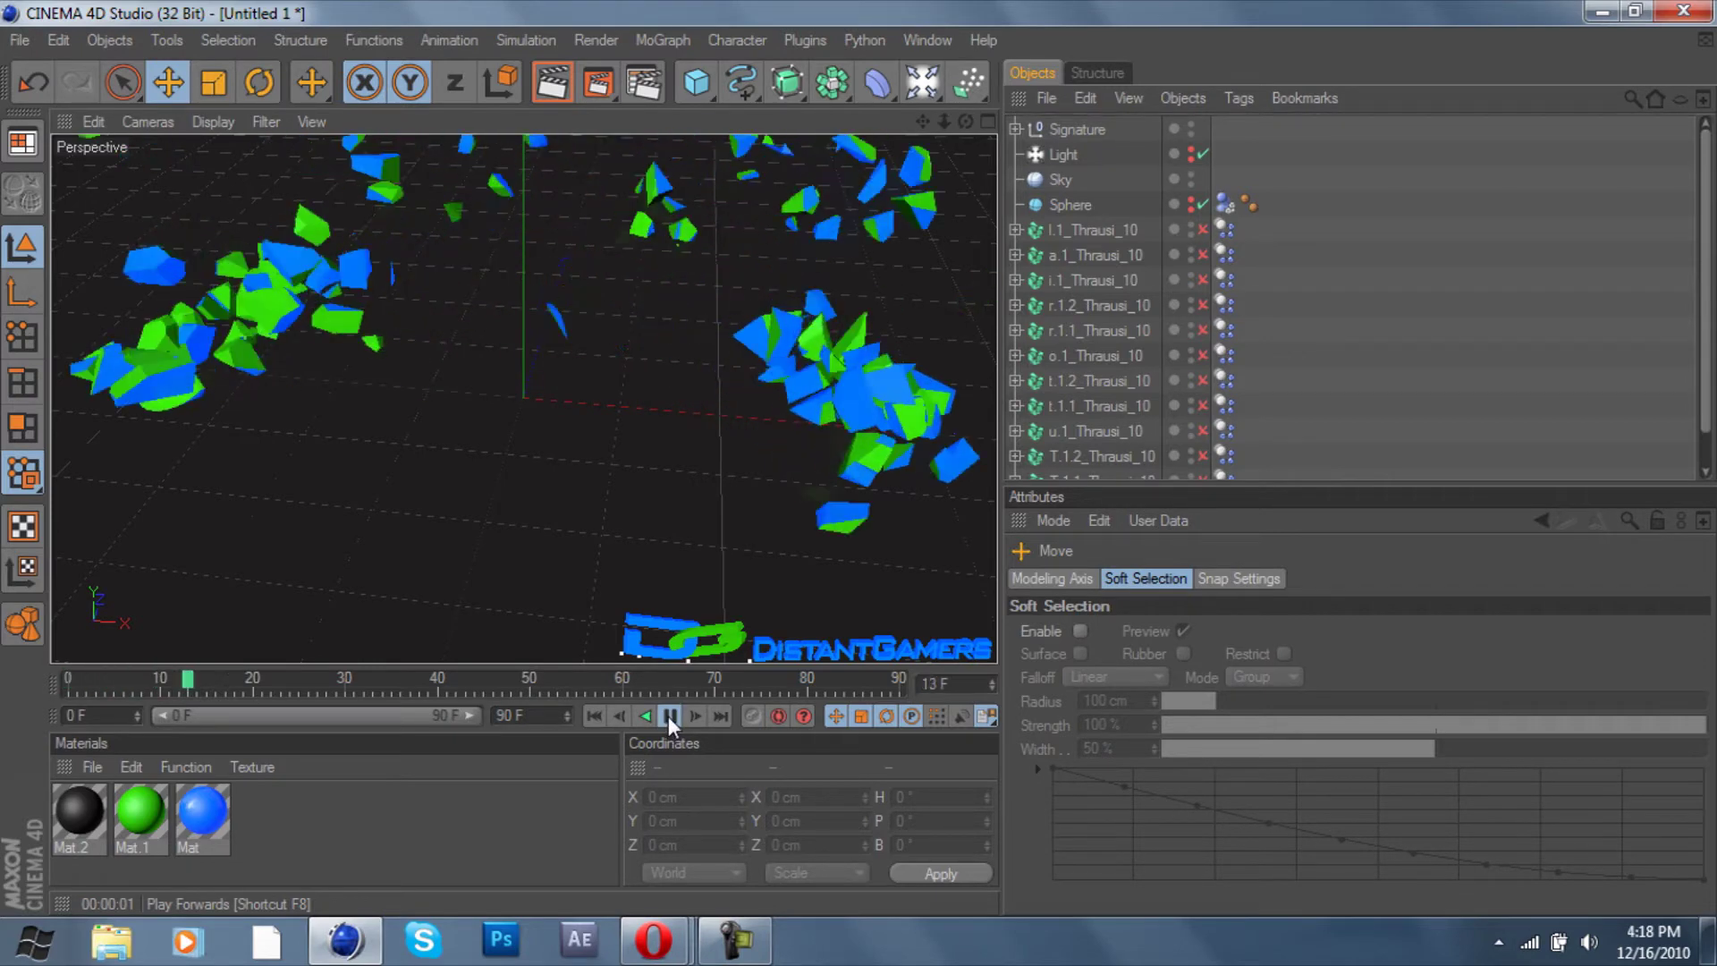
pyautogui.click(668, 715)
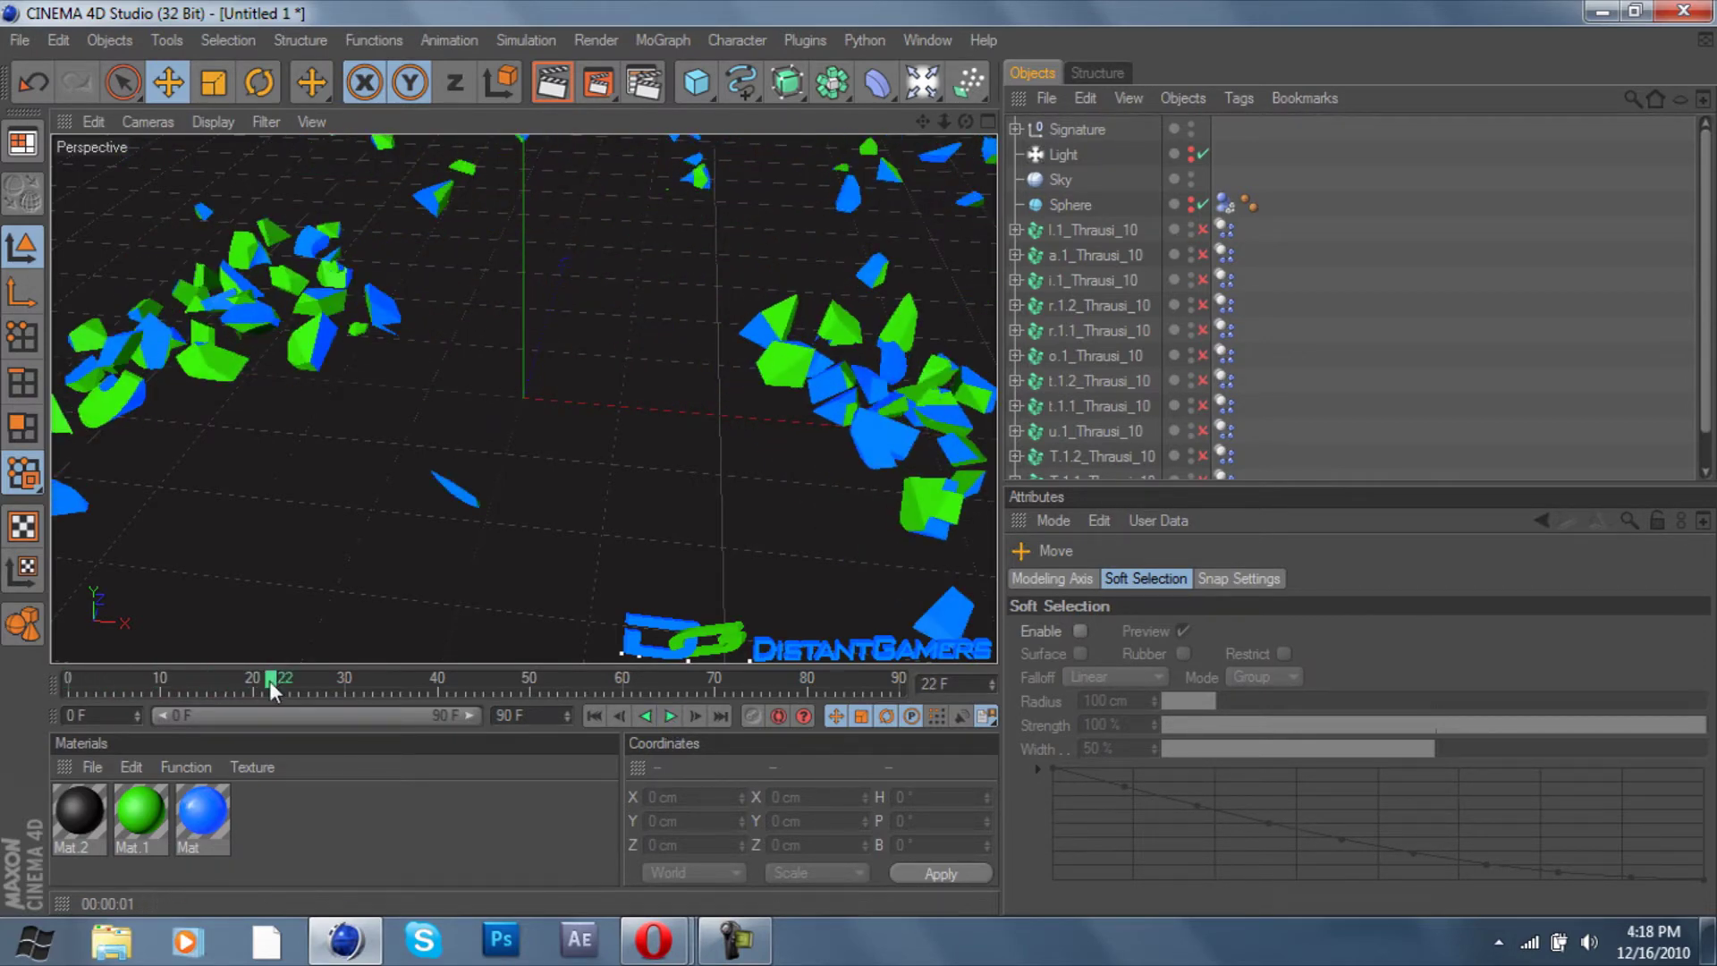
pyautogui.moveTo(270, 679); pyautogui.dragTo(55, 682)
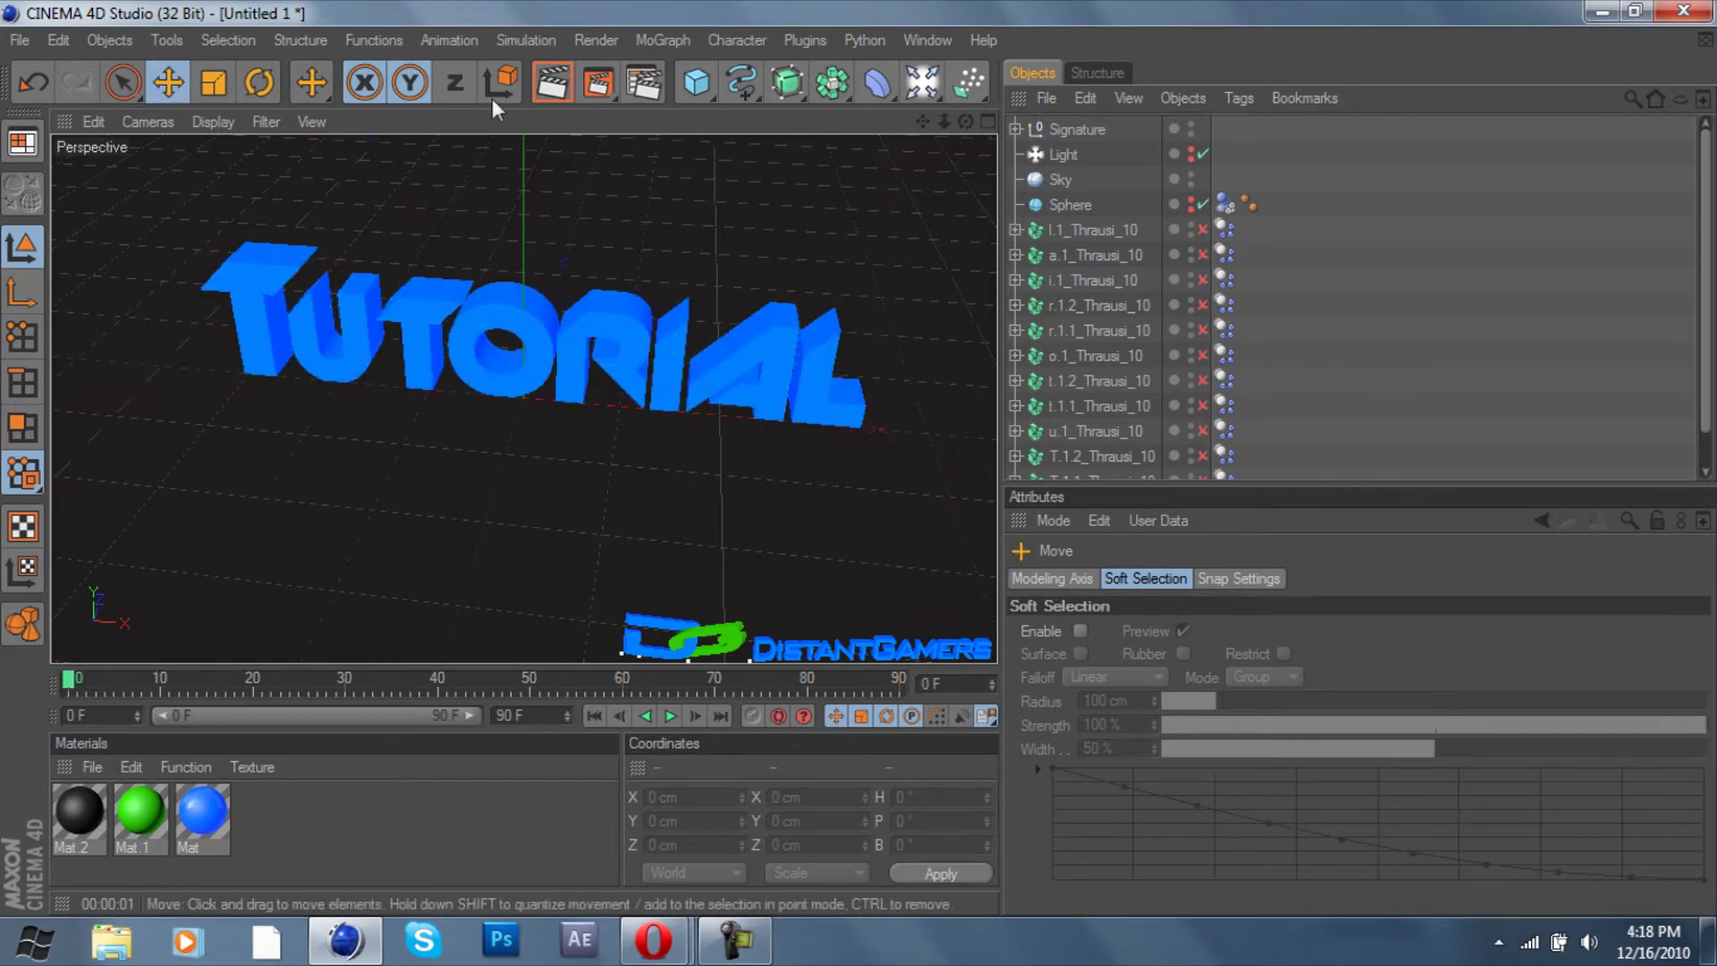
# Create a new project and add a MoText object reading "Tutorial"
pyautogui.click(20, 42)
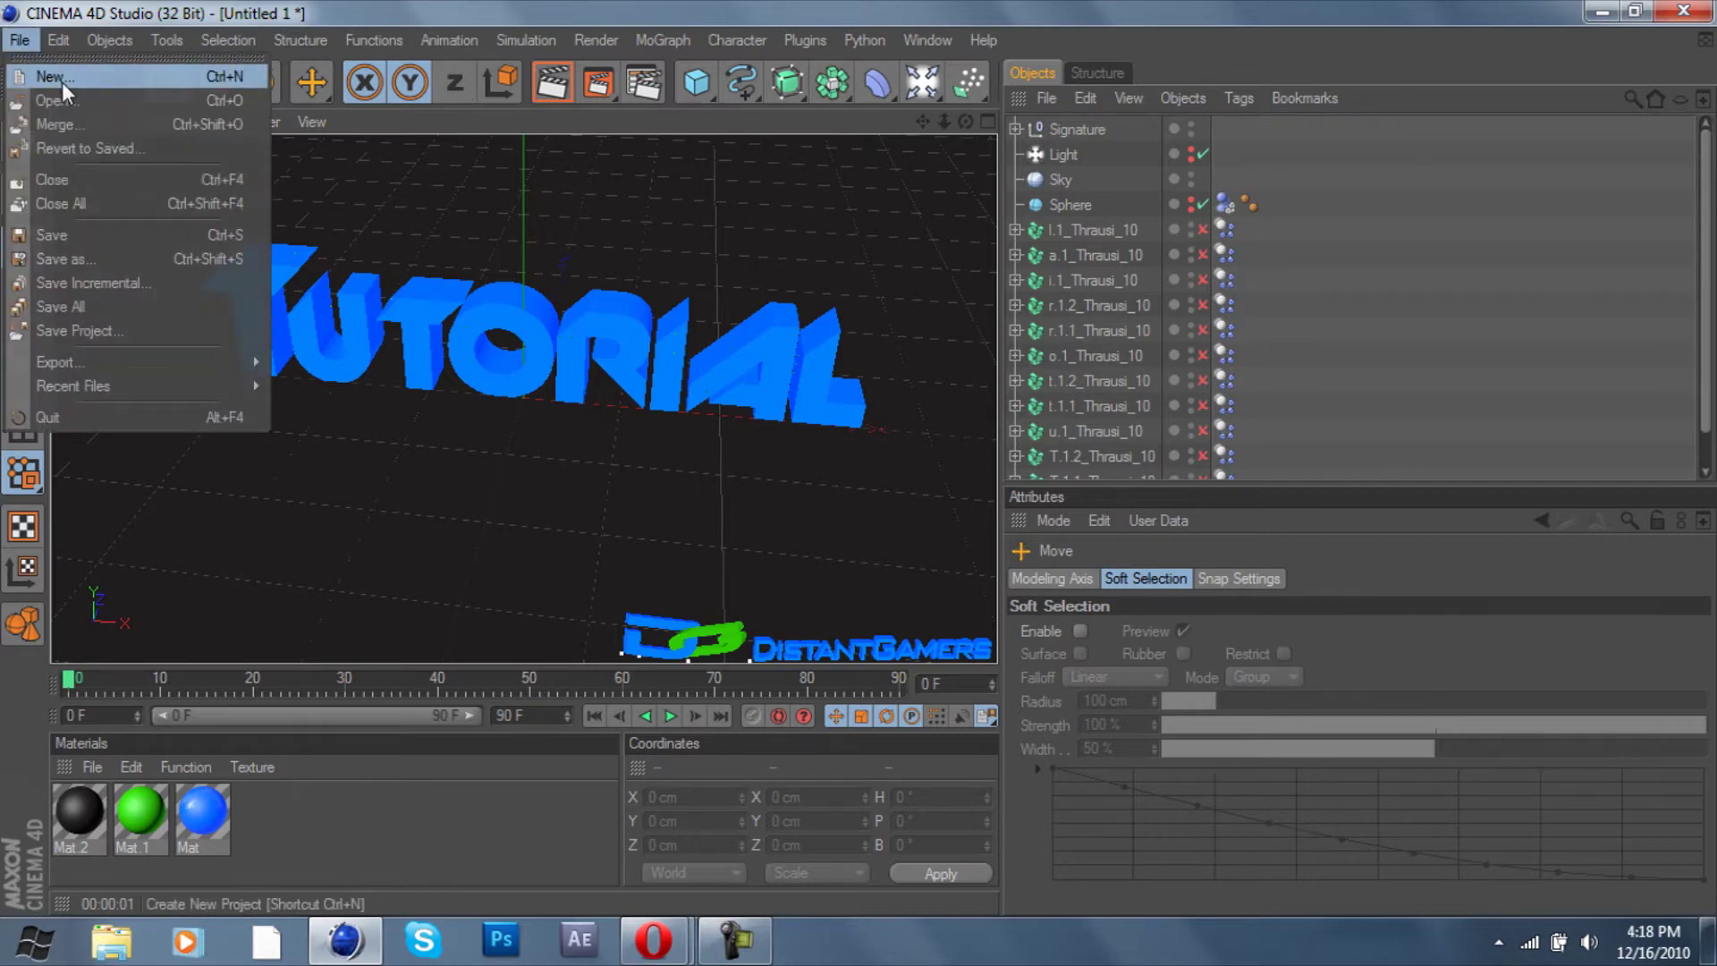
pyautogui.click(61, 82)
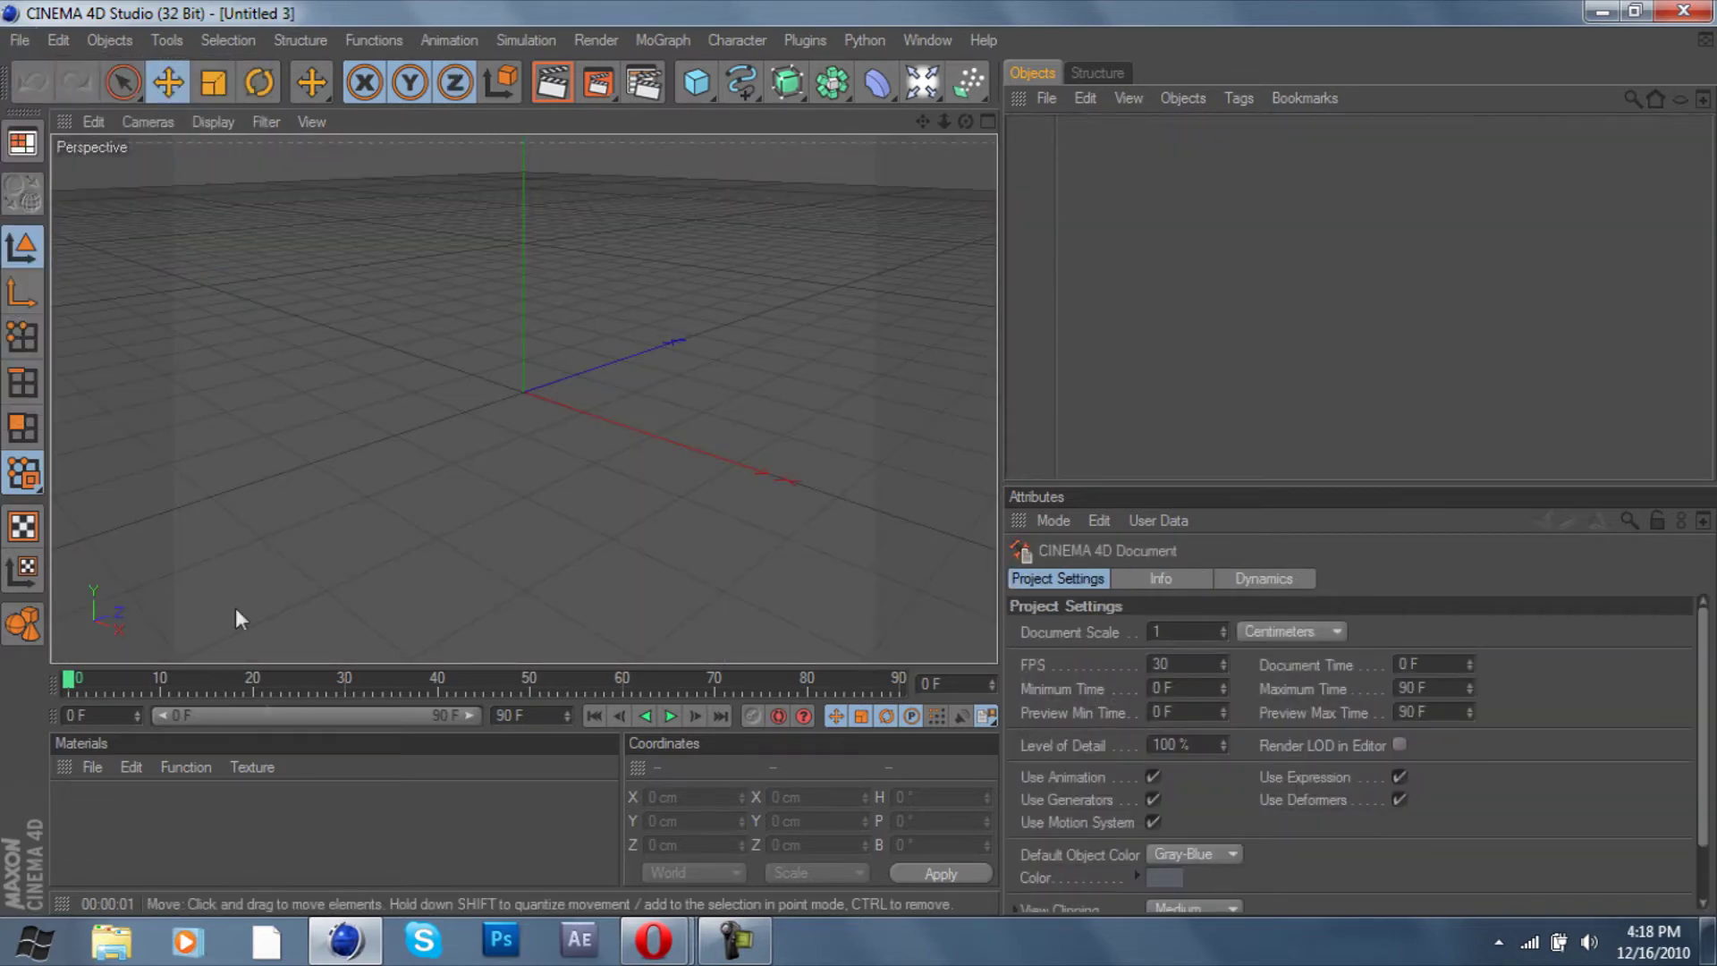
pyautogui.click(651, 41)
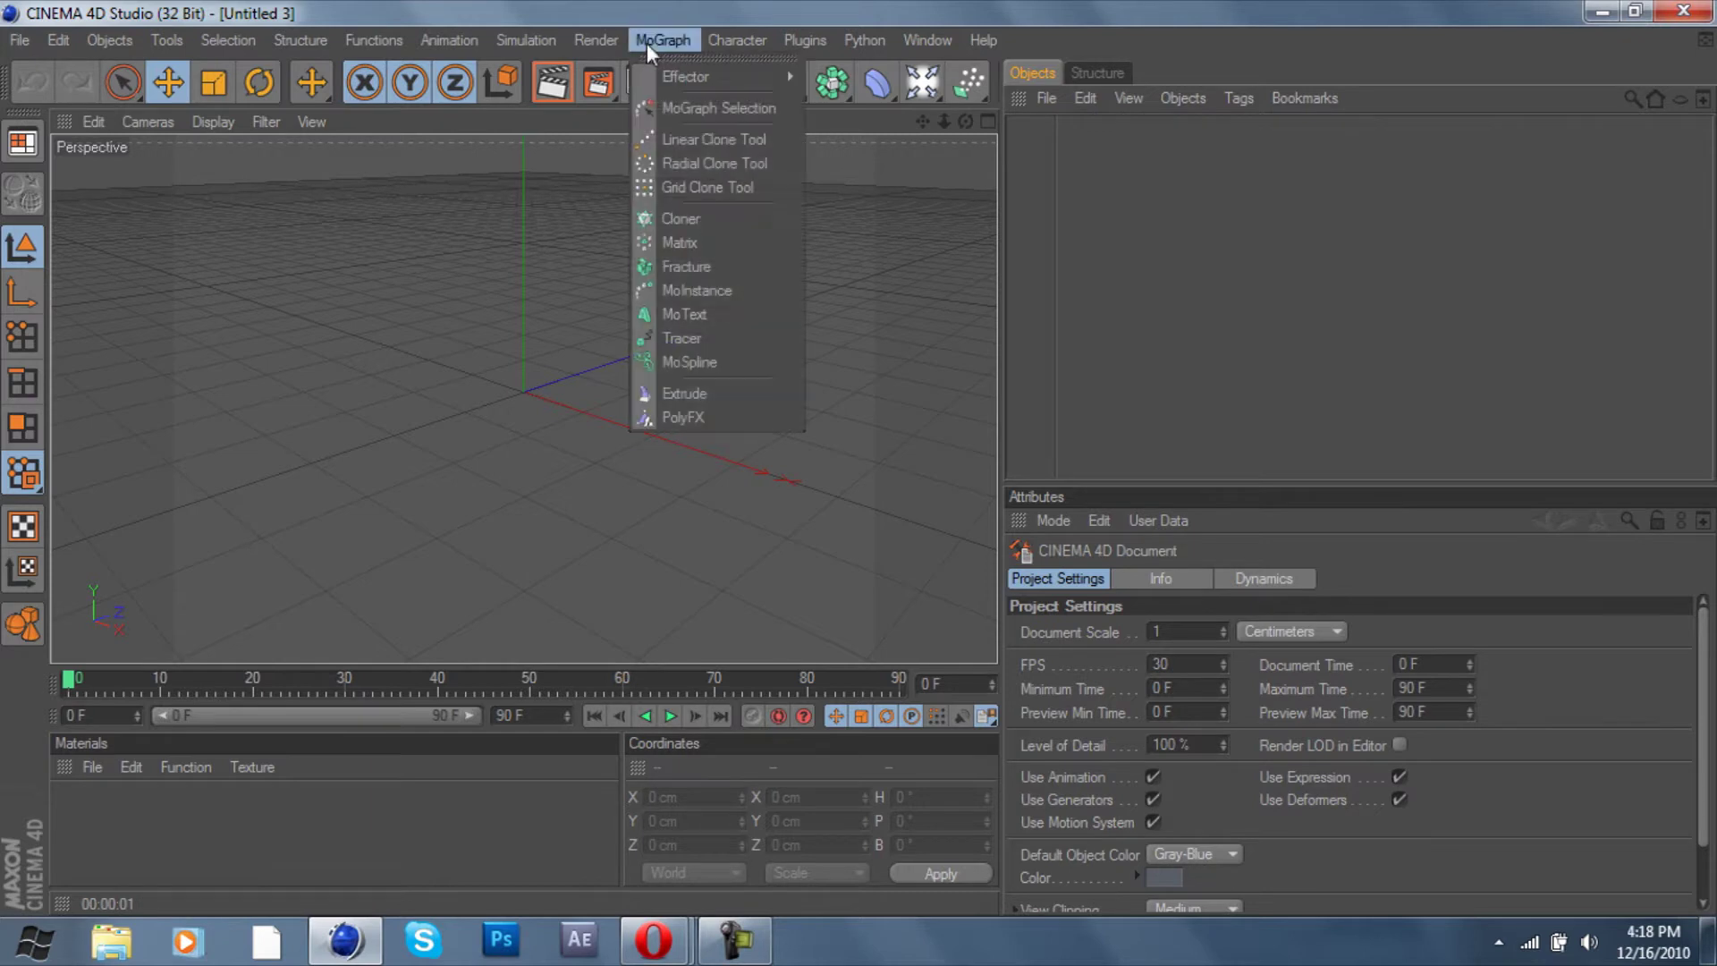
pyautogui.click(701, 324)
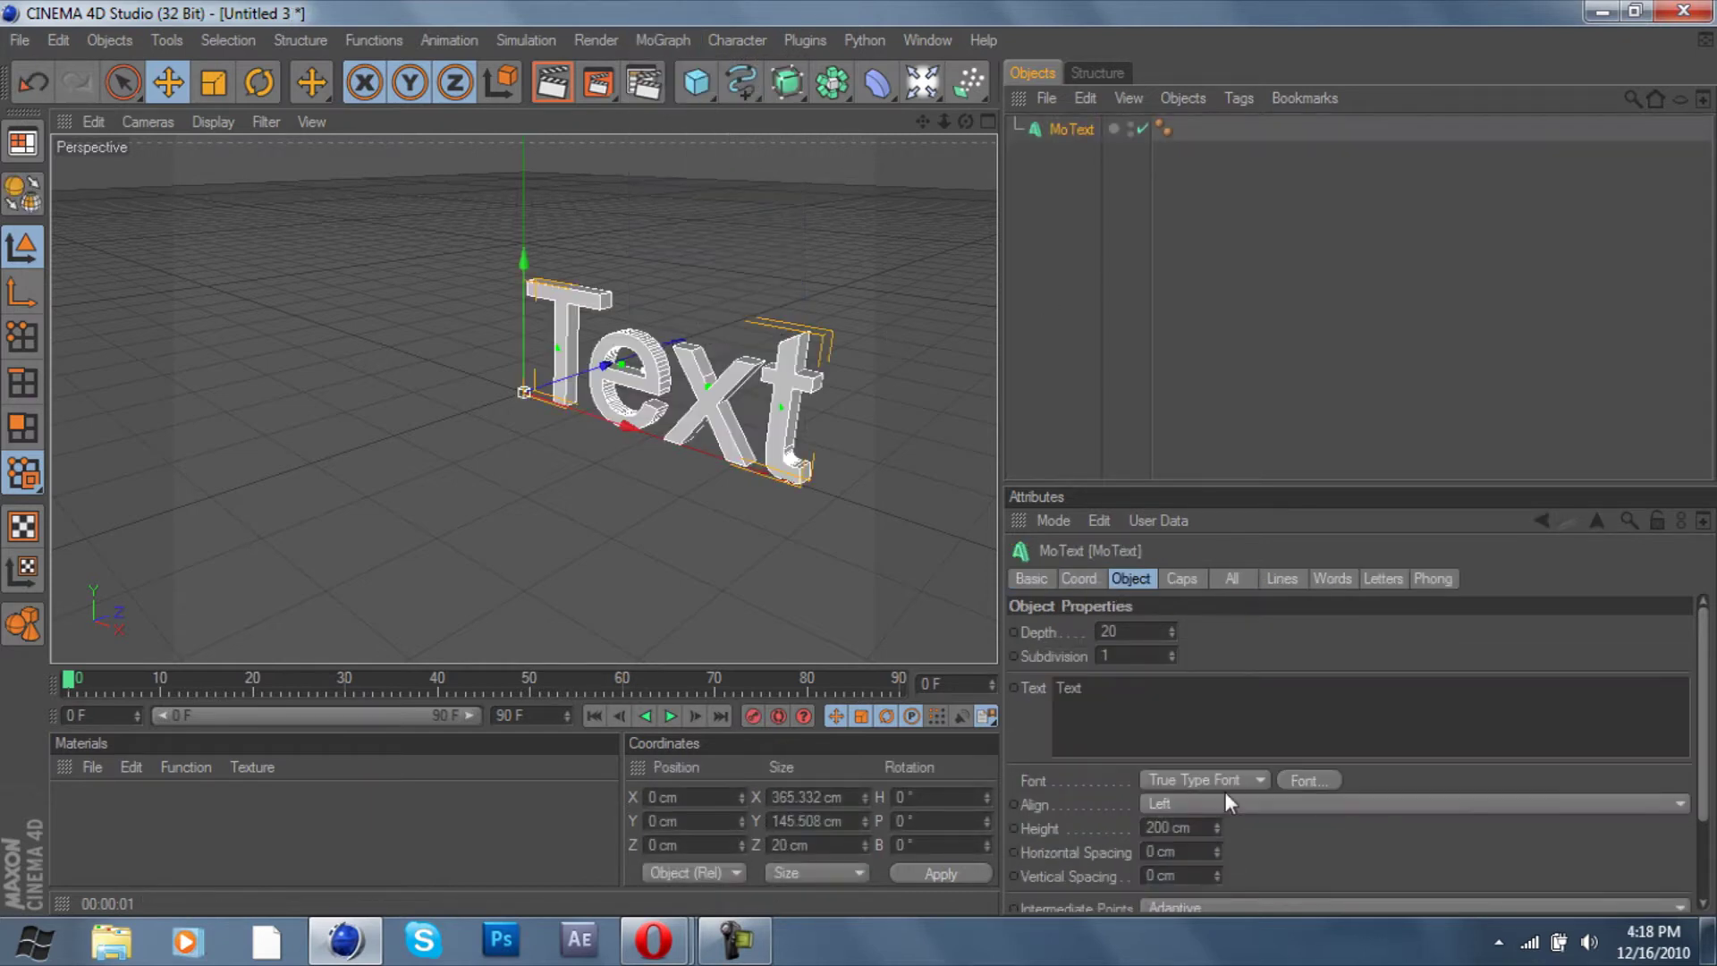
pyautogui.click(1227, 743)
pyautogui.write('Tutorial')
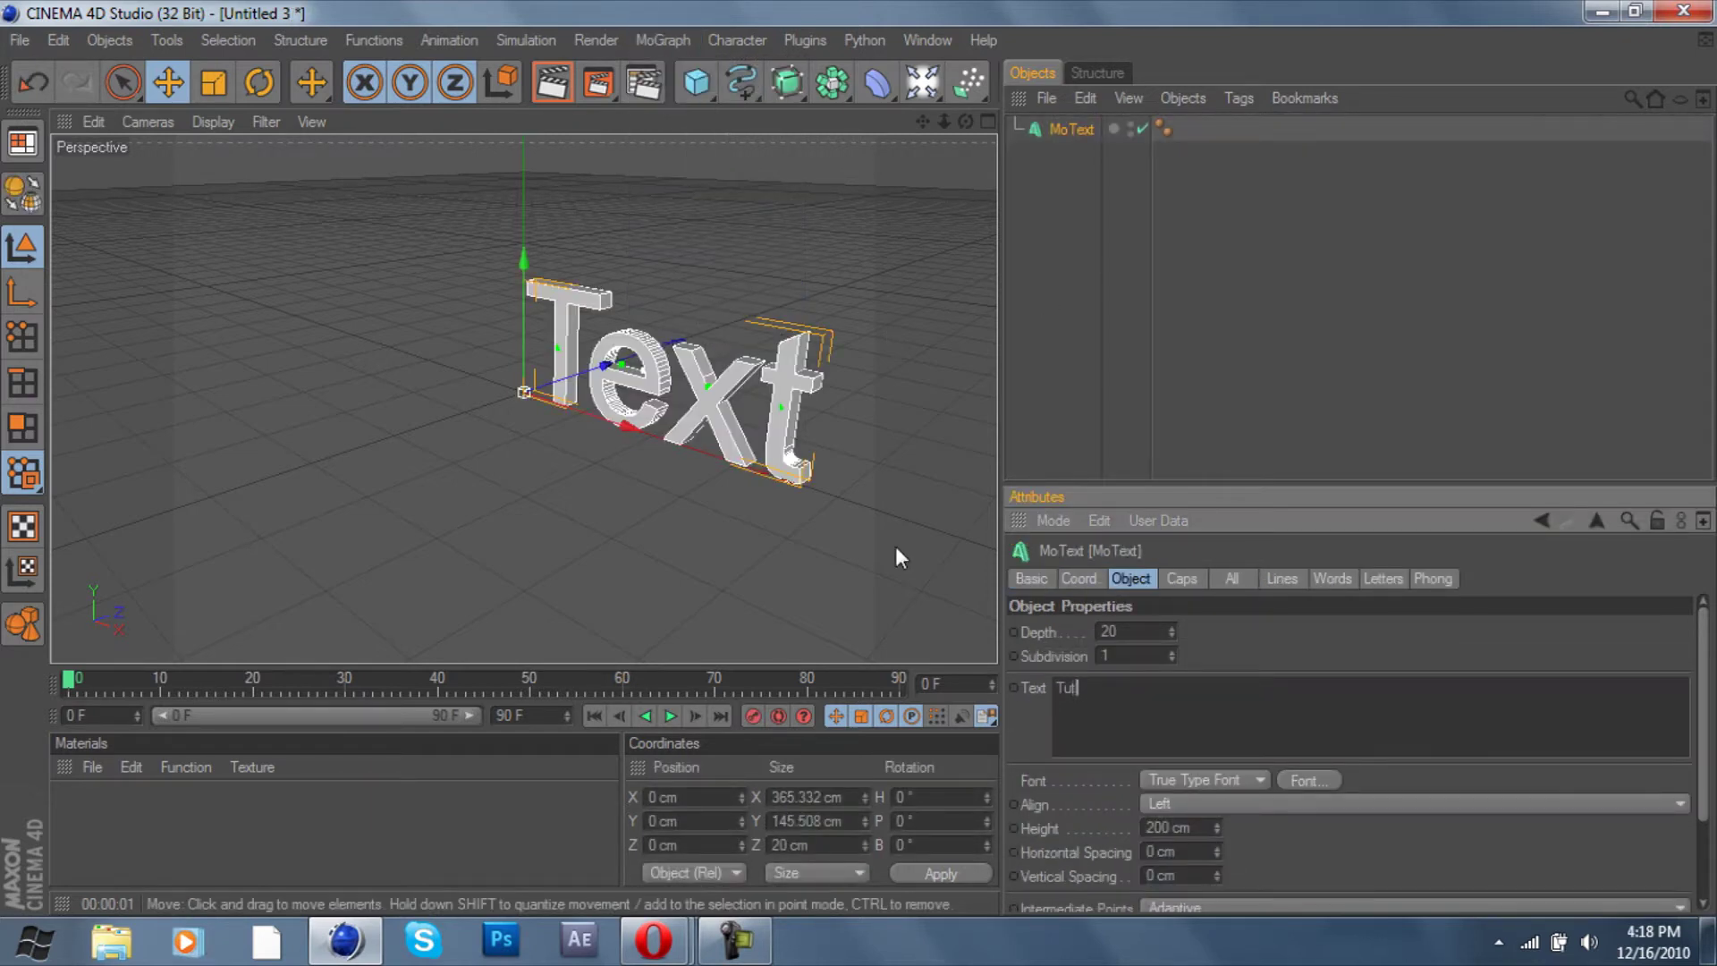
pyautogui.click(1076, 285)
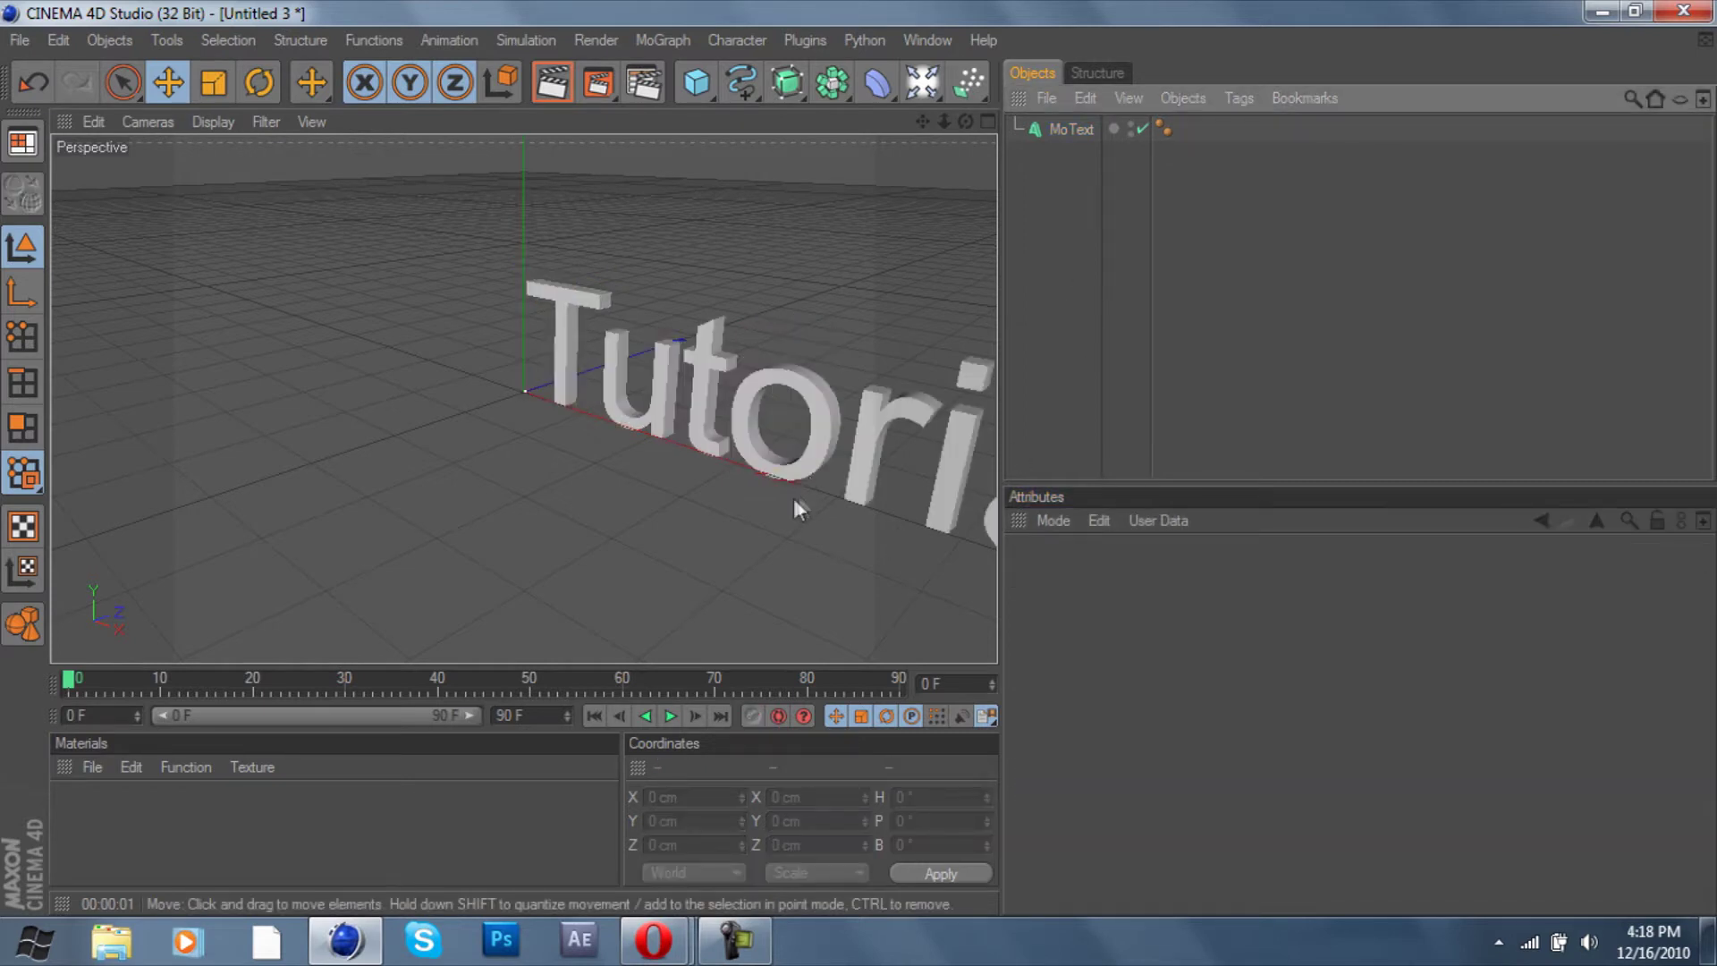
# Set the extrusion depth of the MoText object to 50
pyautogui.click(1070, 131)
pyautogui.moveTo(1134, 631); pyautogui.dragTo(909, 636)
pyautogui.write('50')
pyautogui.press('Return')
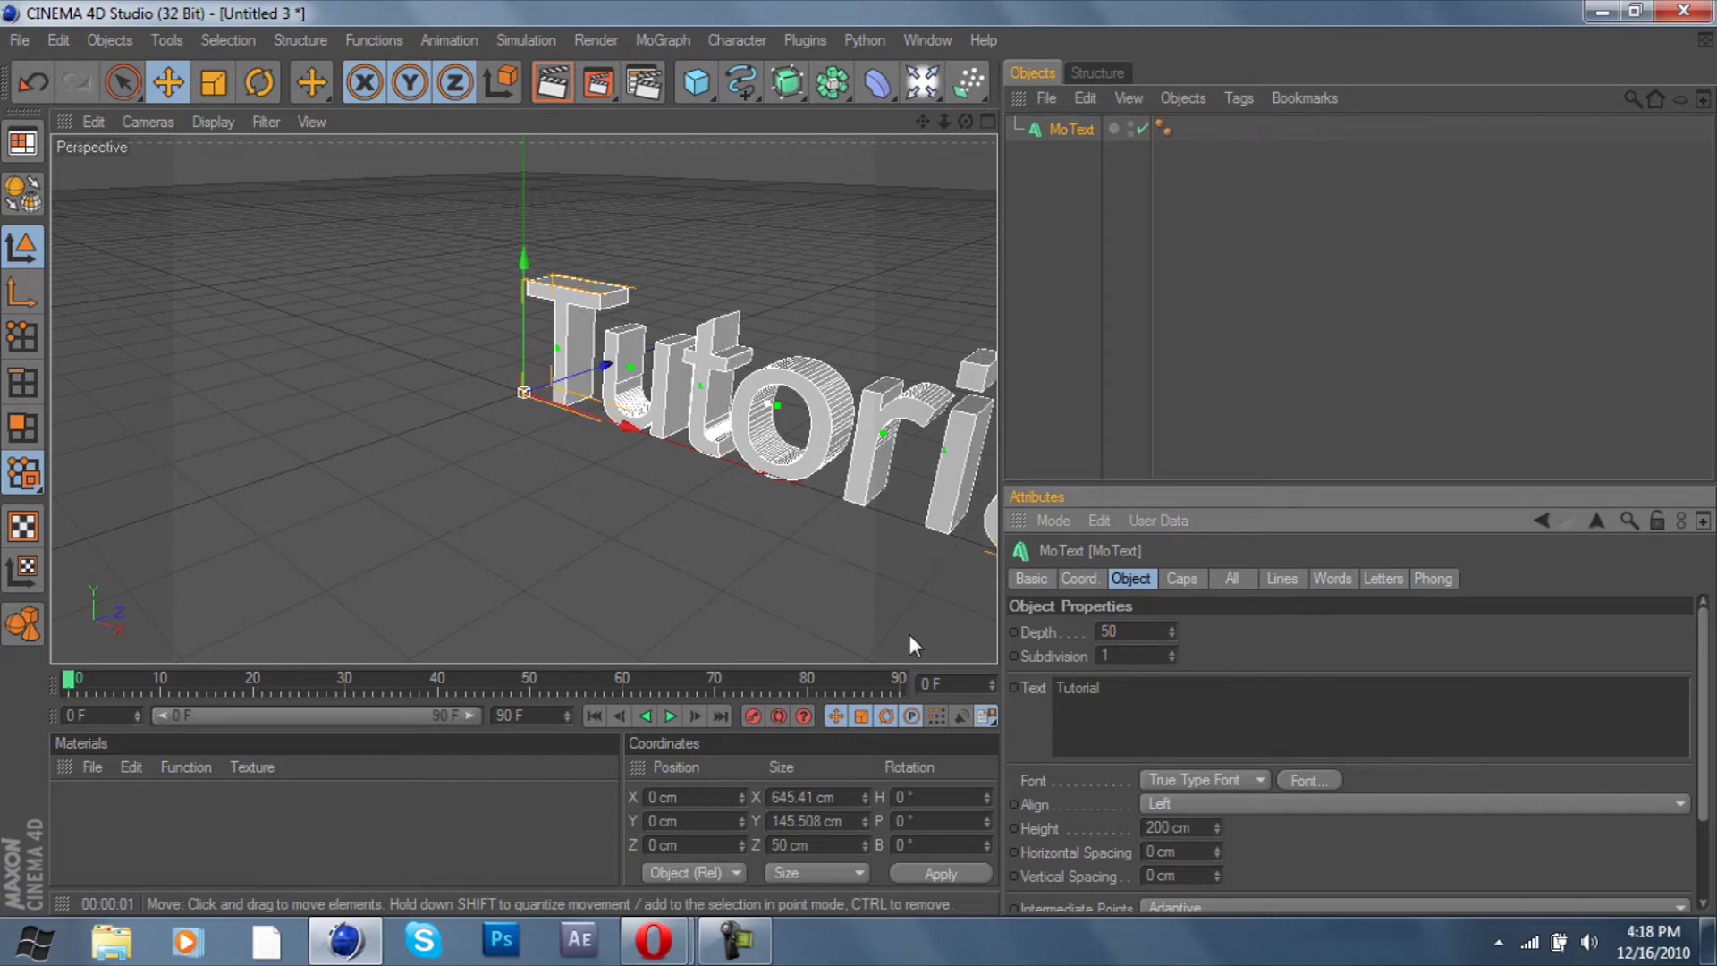
# Change the MoText font to Slant in Medium style and set its alignment to Middle
pyautogui.click(1325, 787)
pyautogui.write('Slant')
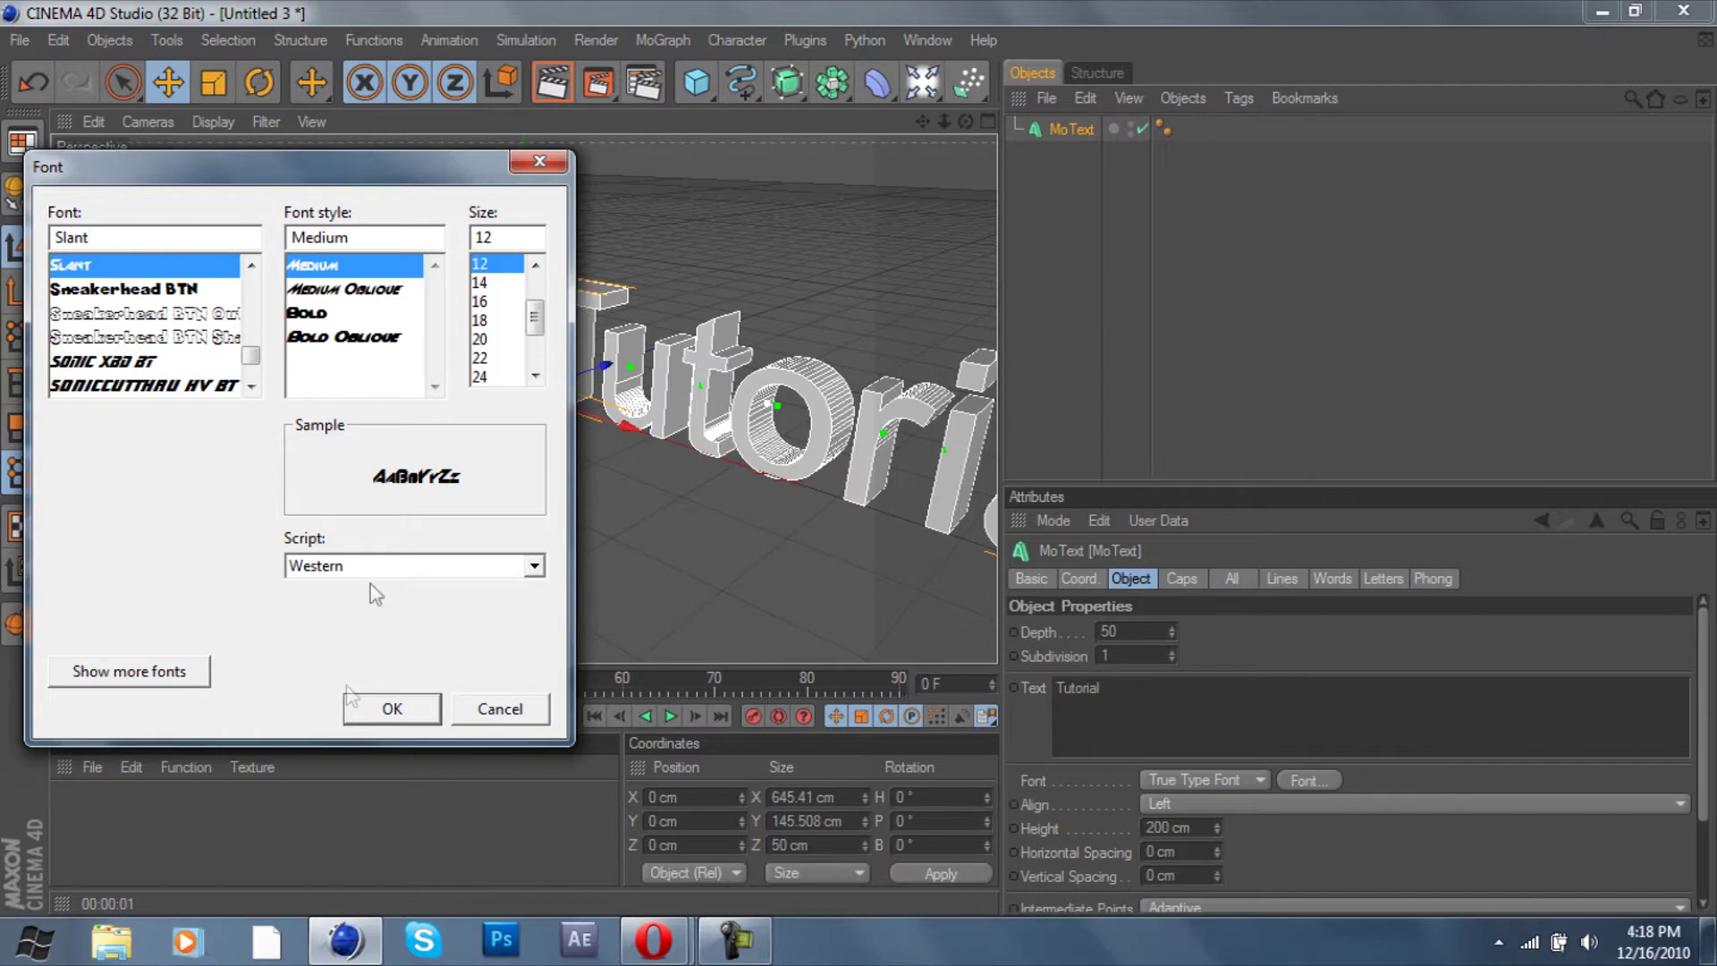
pyautogui.click(392, 710)
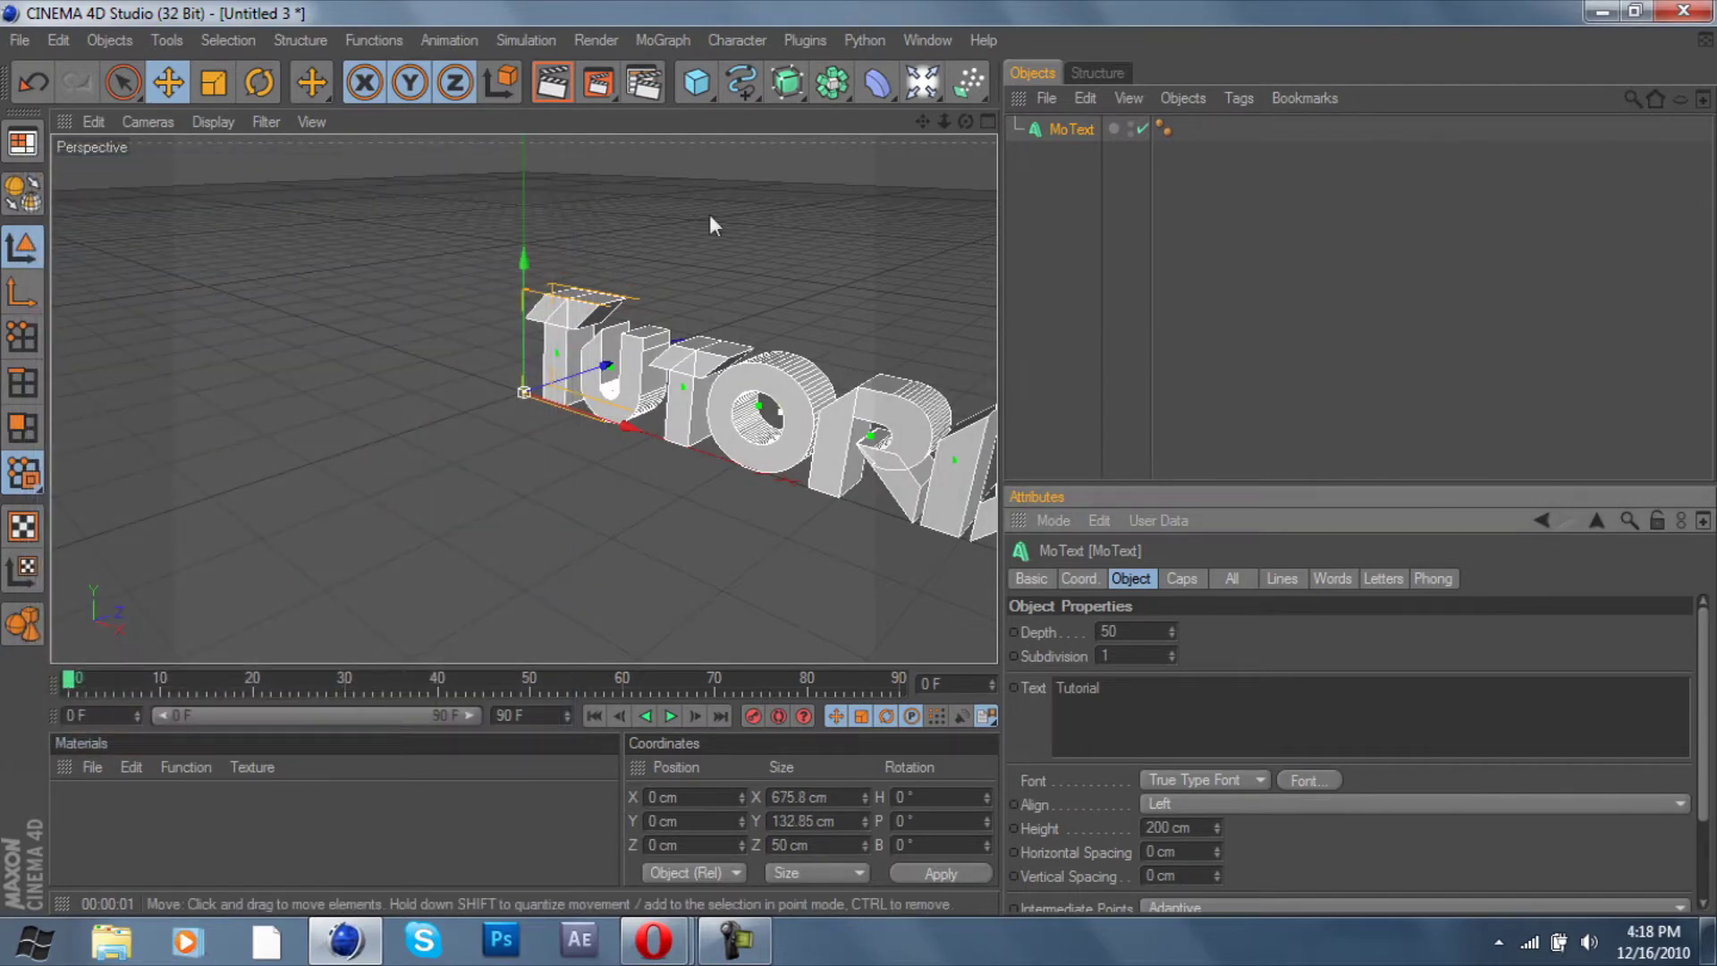
pyautogui.click(1301, 807)
pyautogui.click(1277, 854)
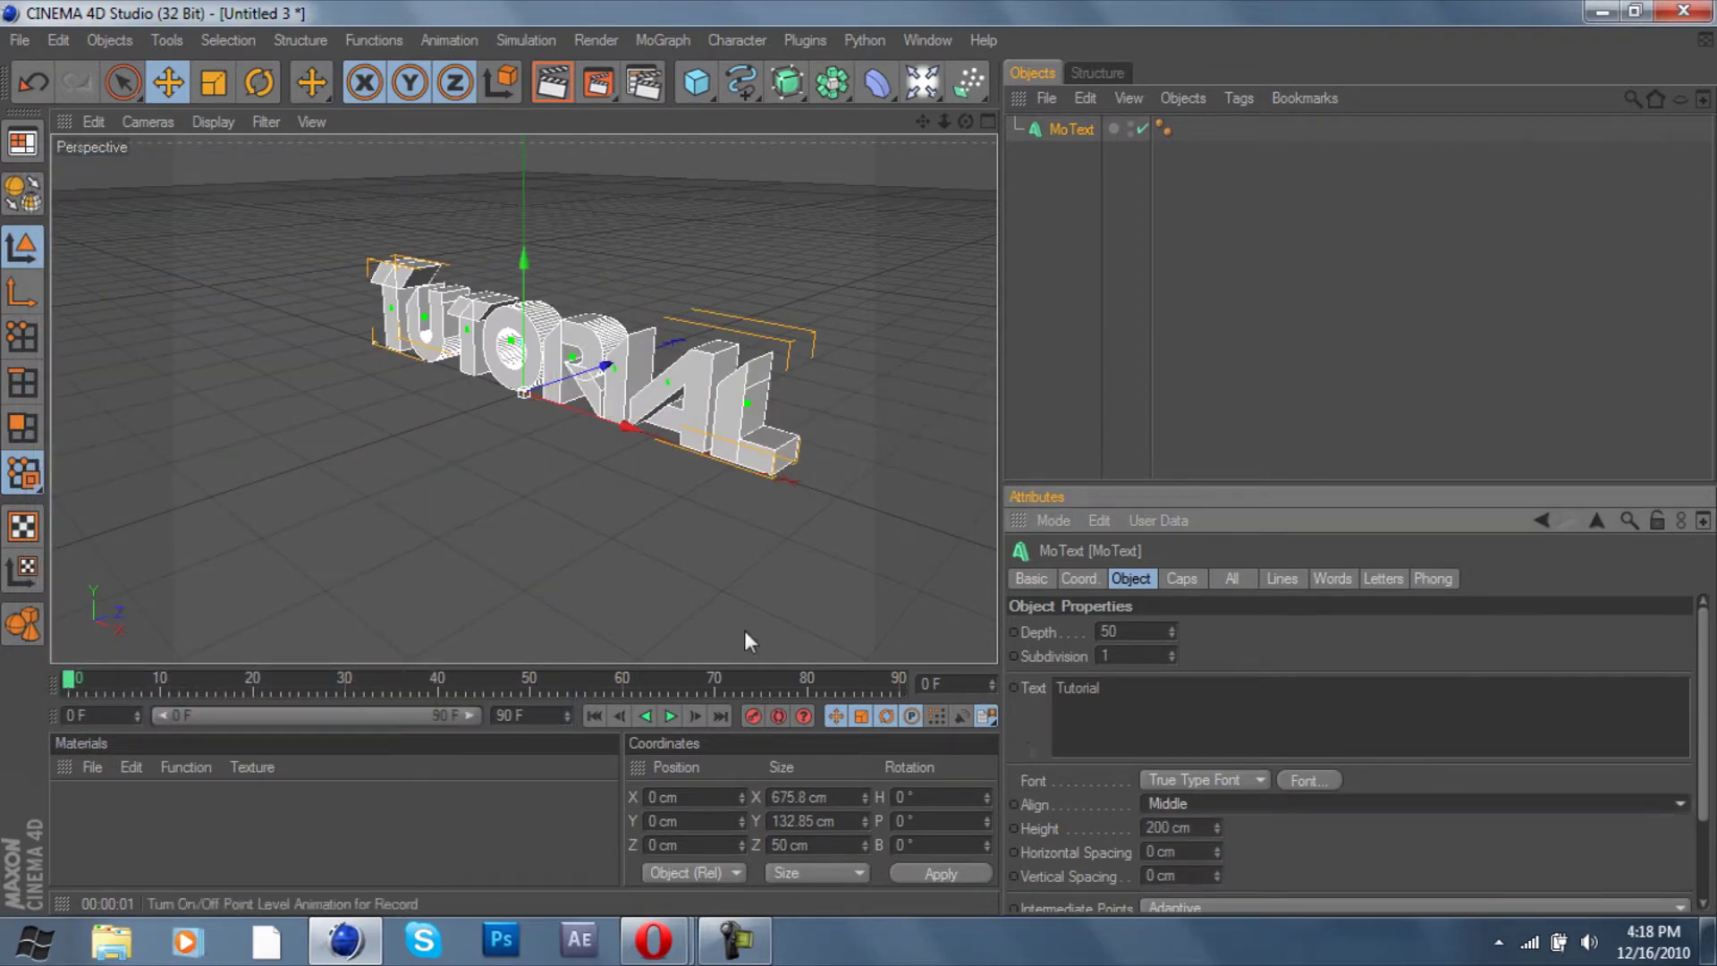
# Add a plane as the floor under the text, 7000 cm wide and 7000 cm high, and render the view
pyautogui.keyDown('alt'); pyautogui.moveTo(841, 424); pyautogui.dragTo(925, 430); pyautogui.keyUp('alt')
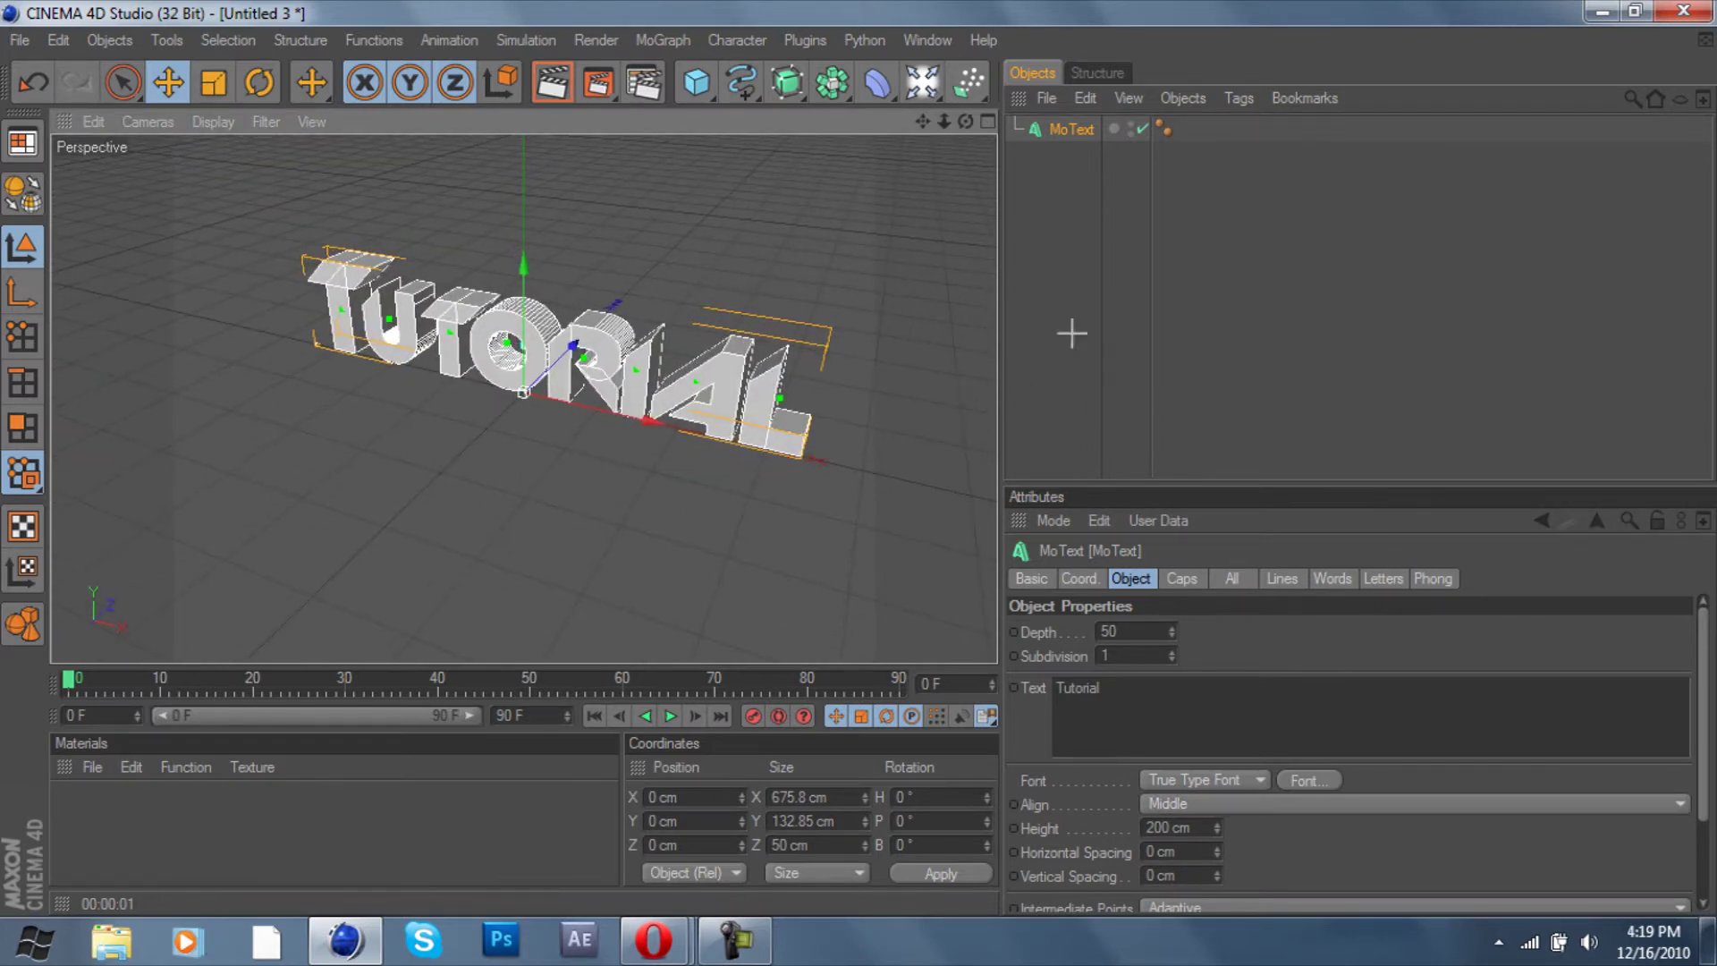
pyautogui.click(623, 168)
pyautogui.moveTo(705, 77); pyautogui.dragTo(925, 158)
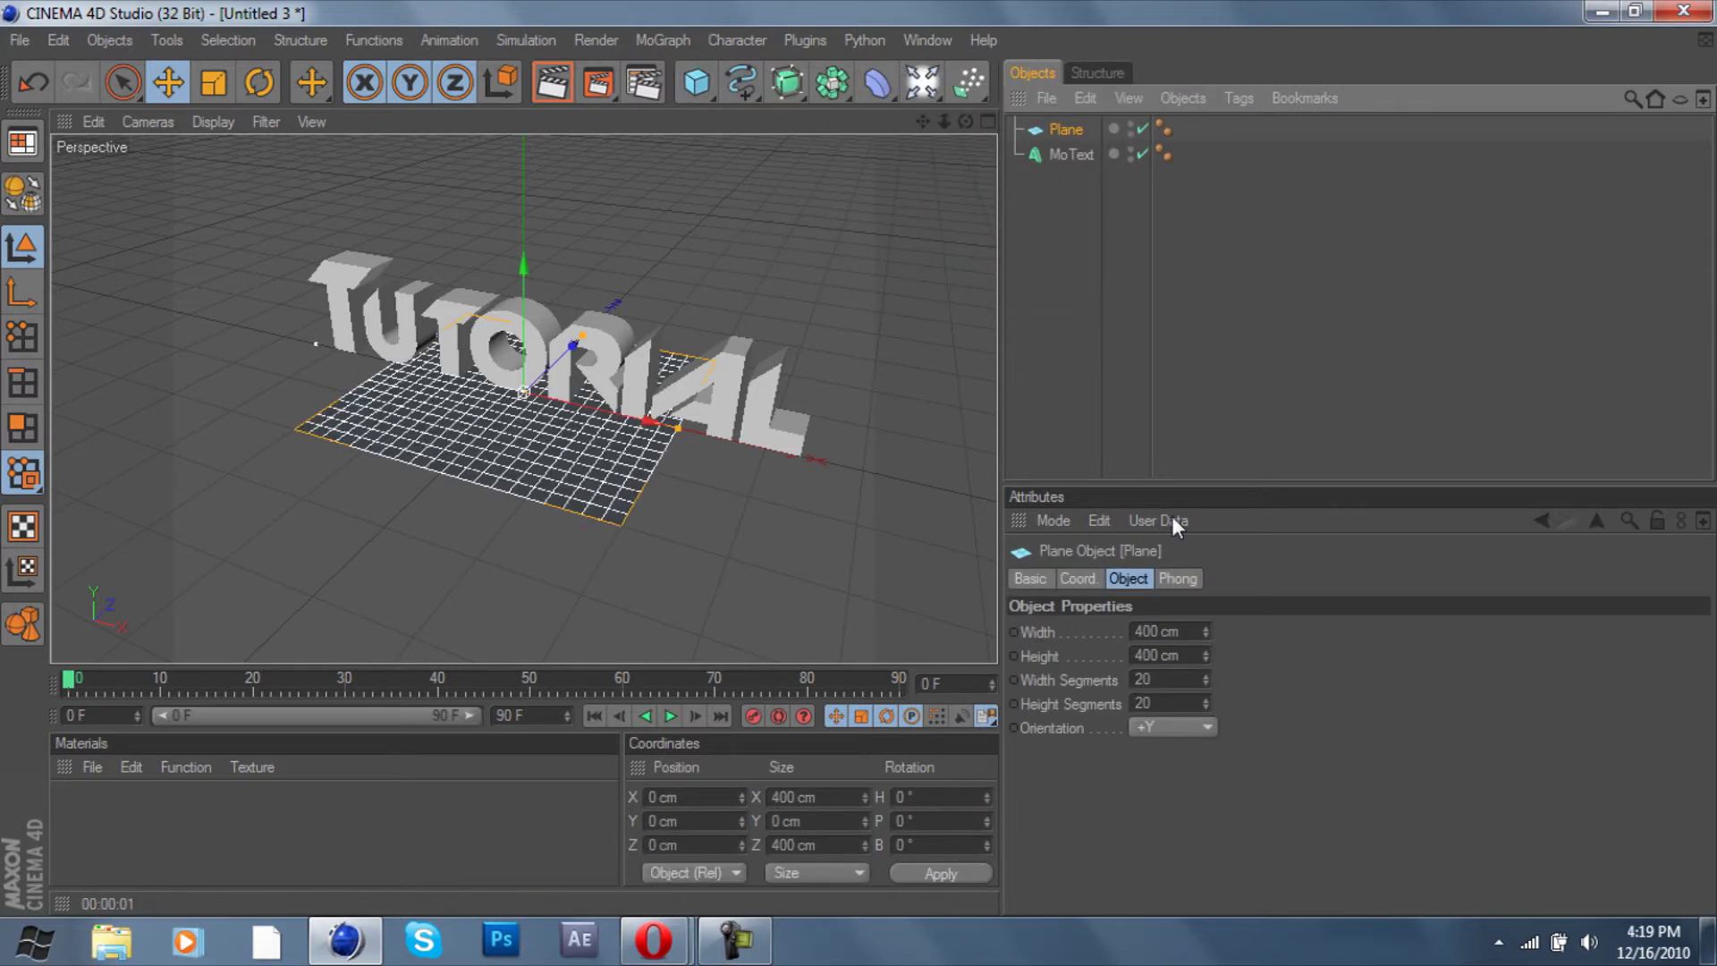
pyautogui.doubleClick(1183, 630)
pyautogui.write('7000')
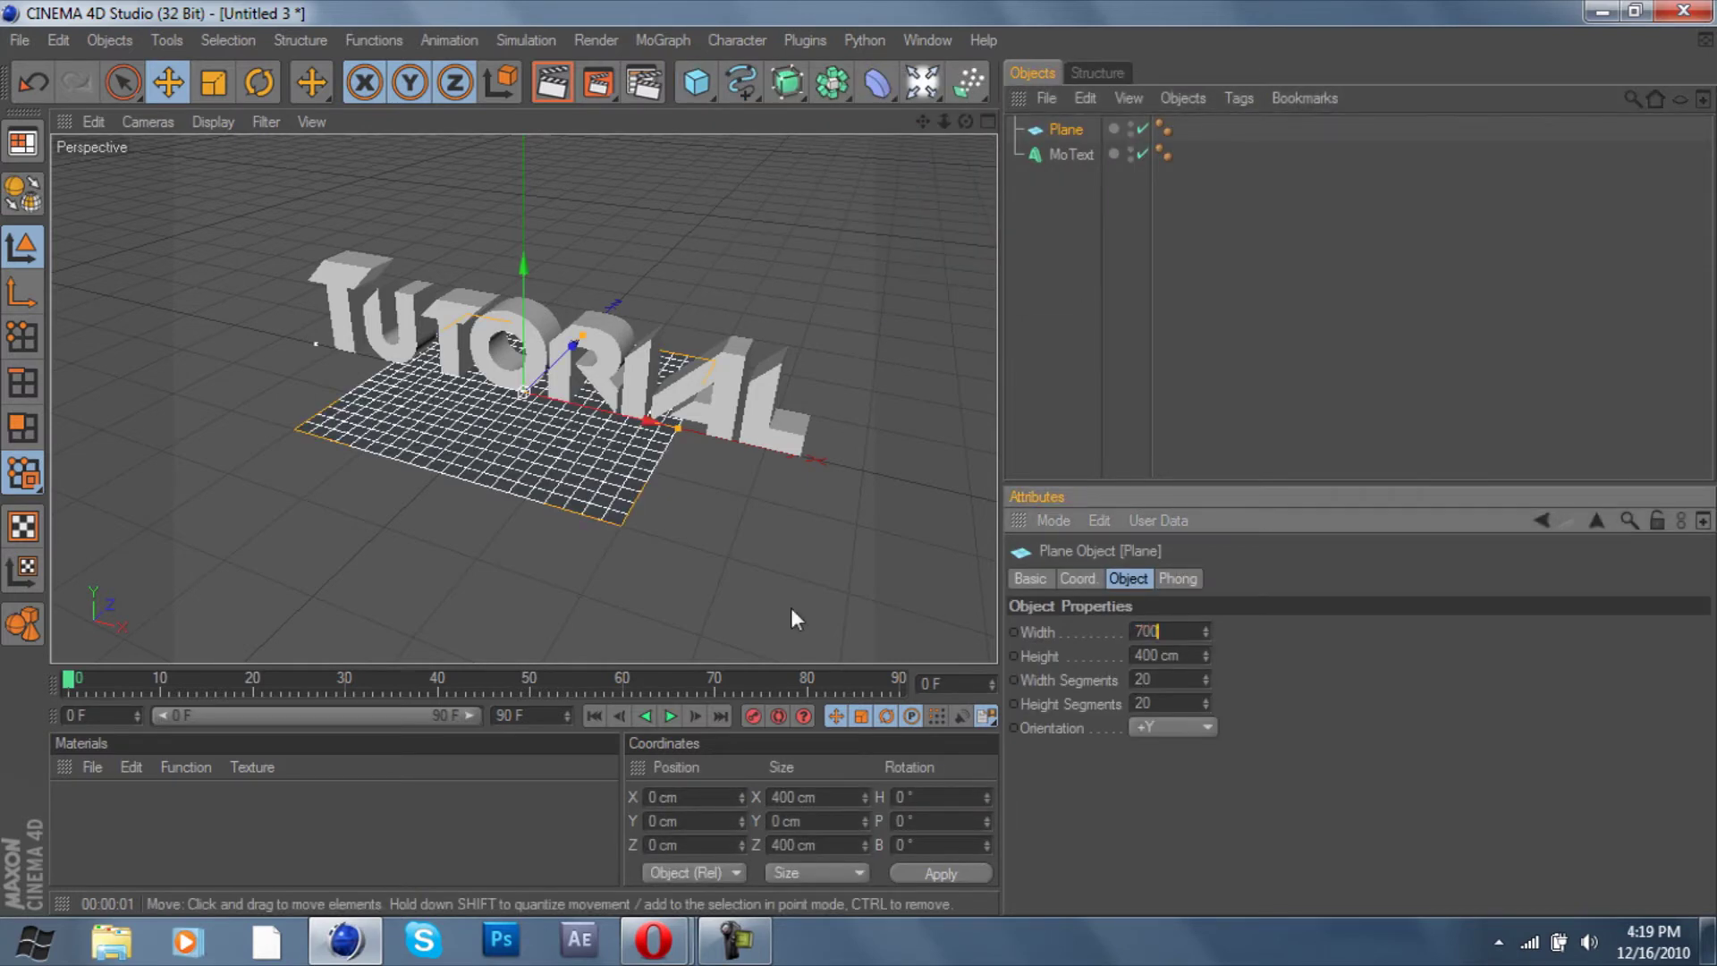
pyautogui.press('Tab')
pyautogui.write('7000')
pyautogui.press('Return')
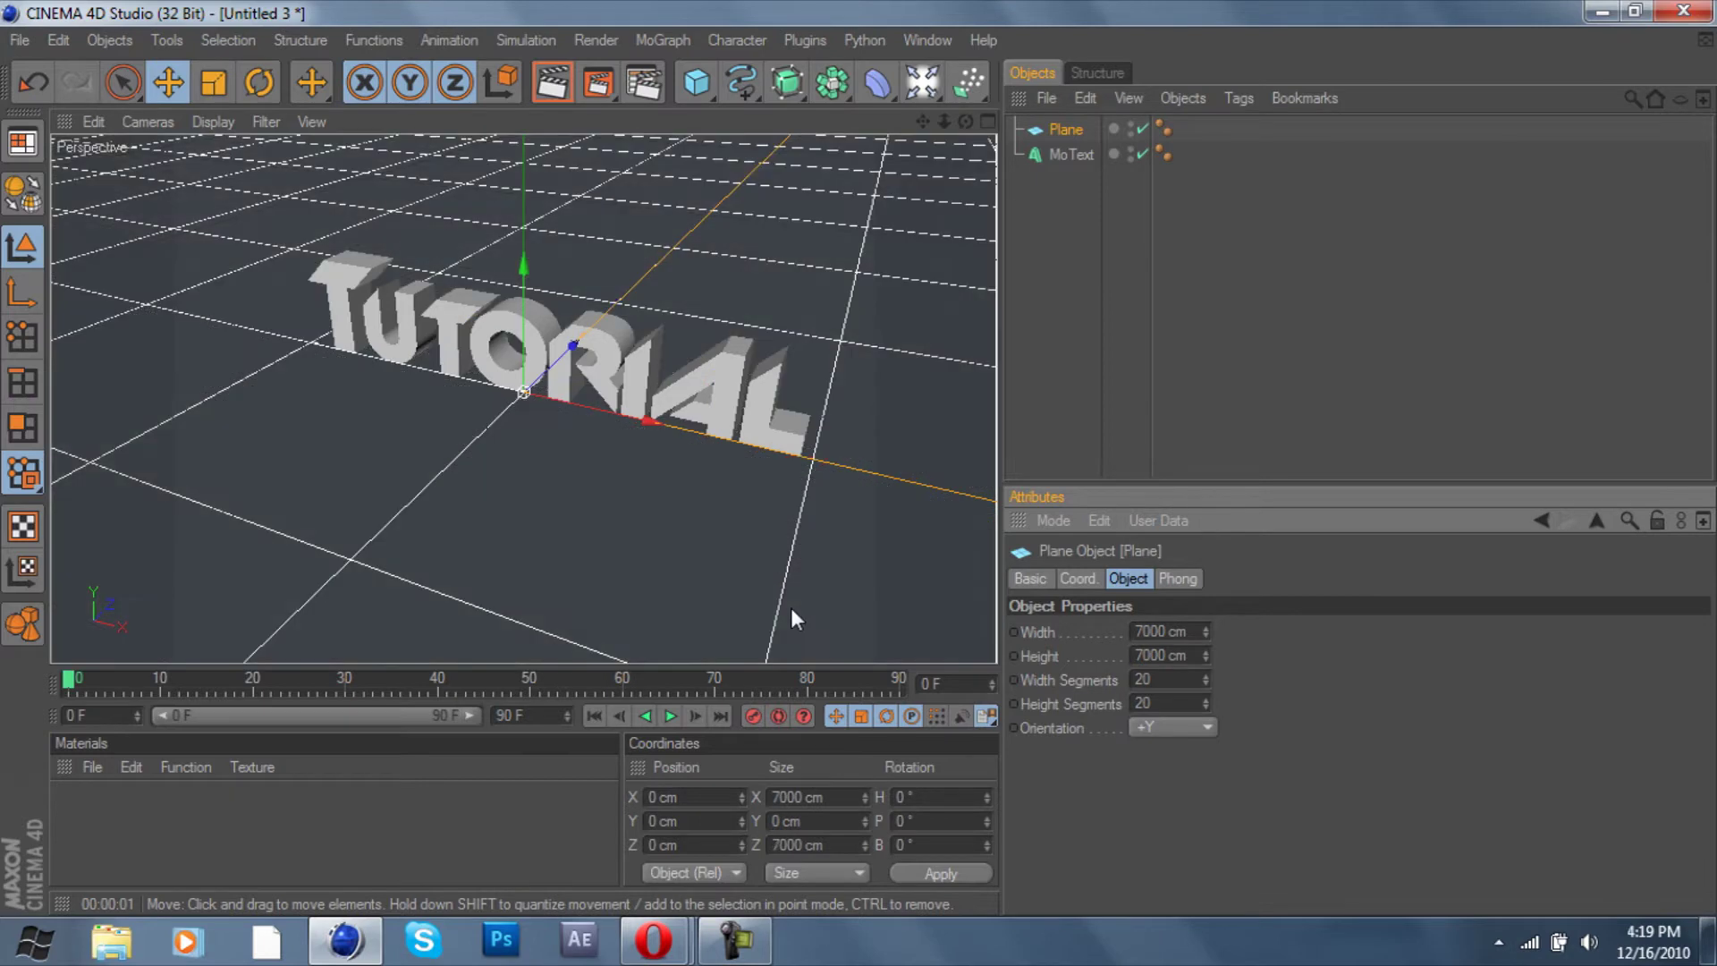
pyautogui.click(552, 82)
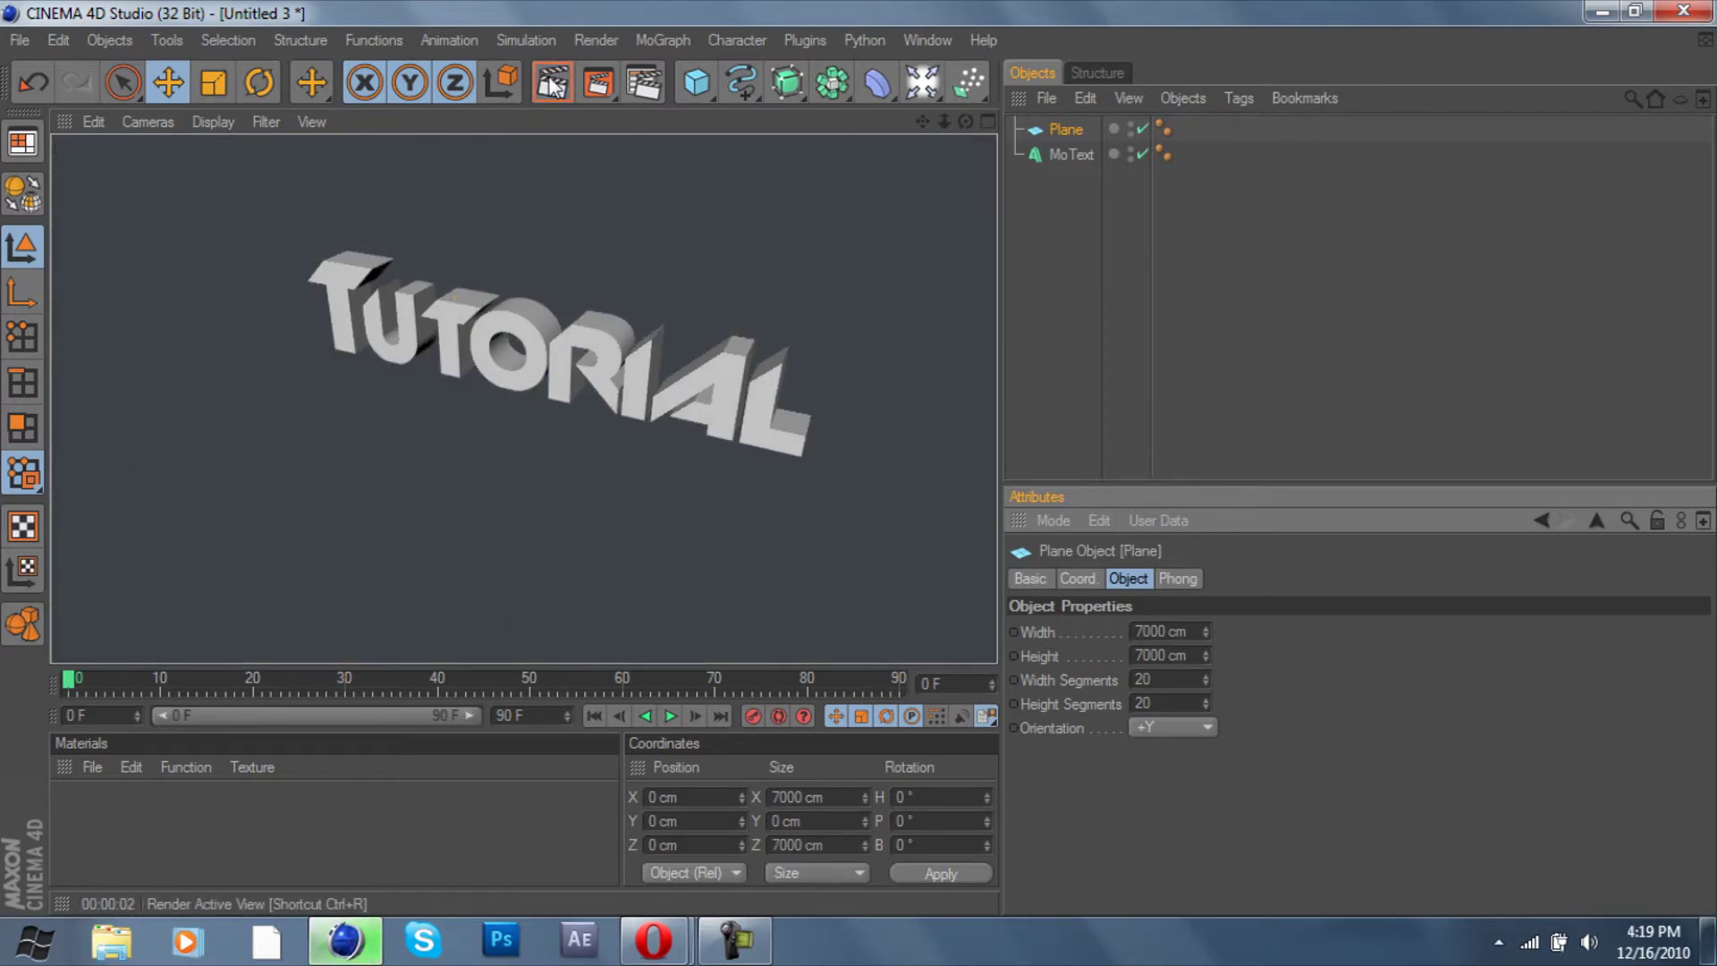
pyautogui.click(1034, 315)
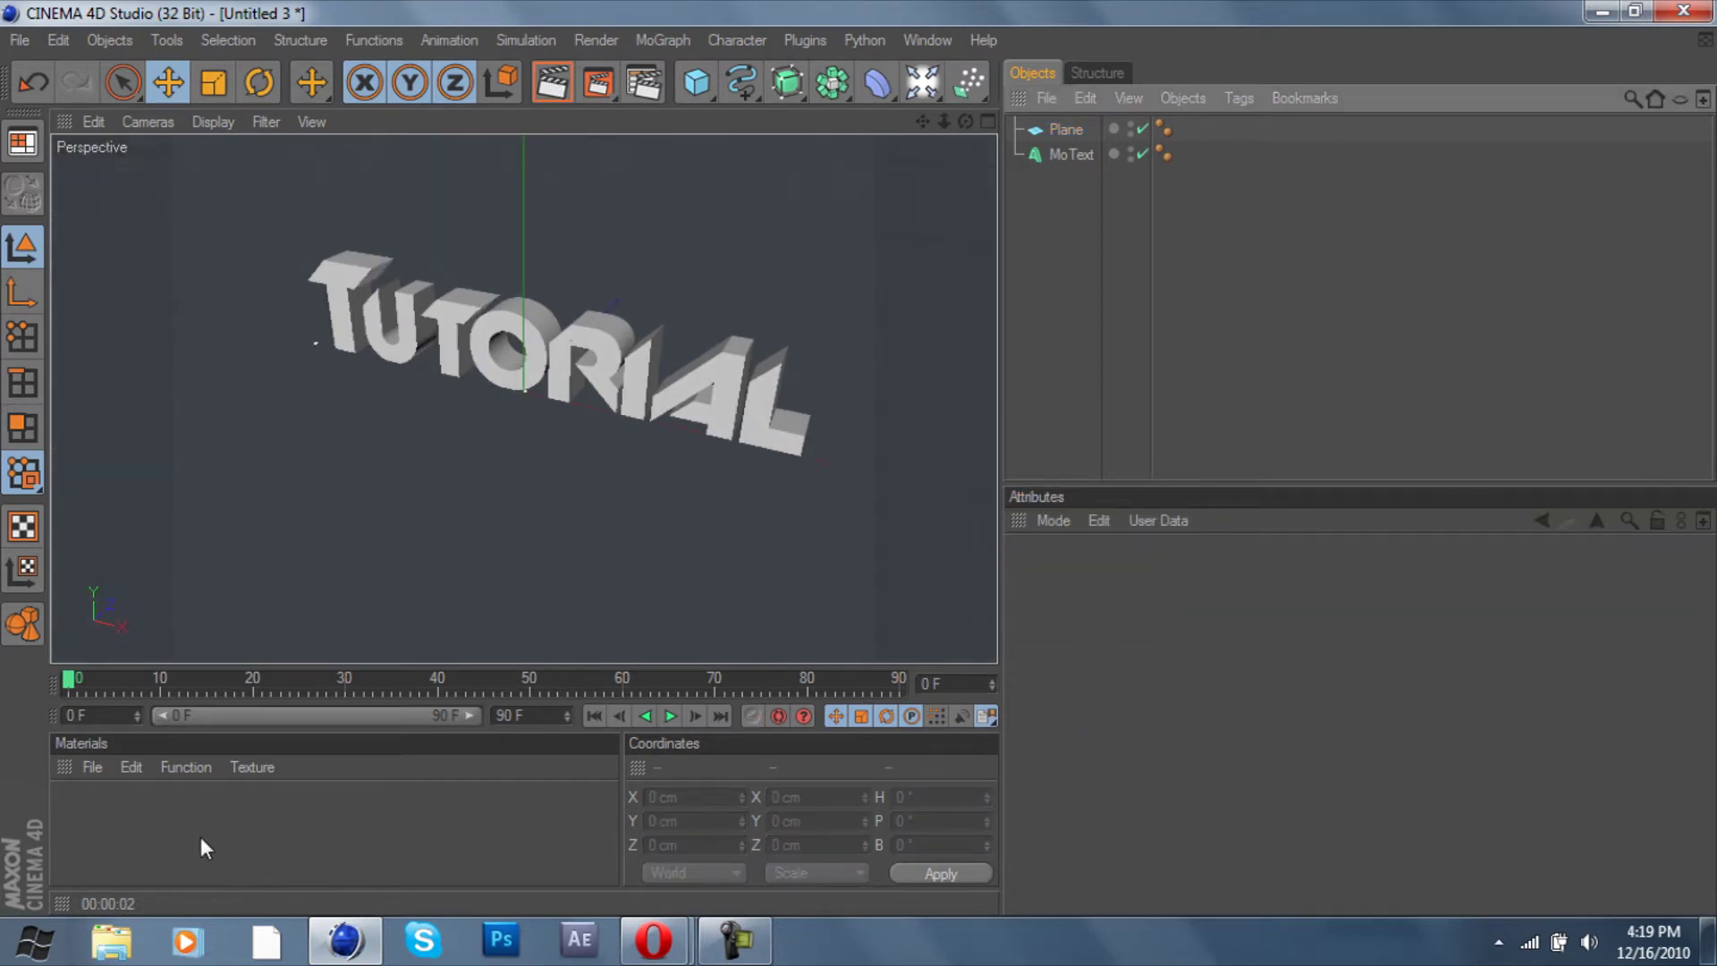
# Create two new materials for the scene
pyautogui.doubleClick(75, 814)
pyautogui.click(152, 818)
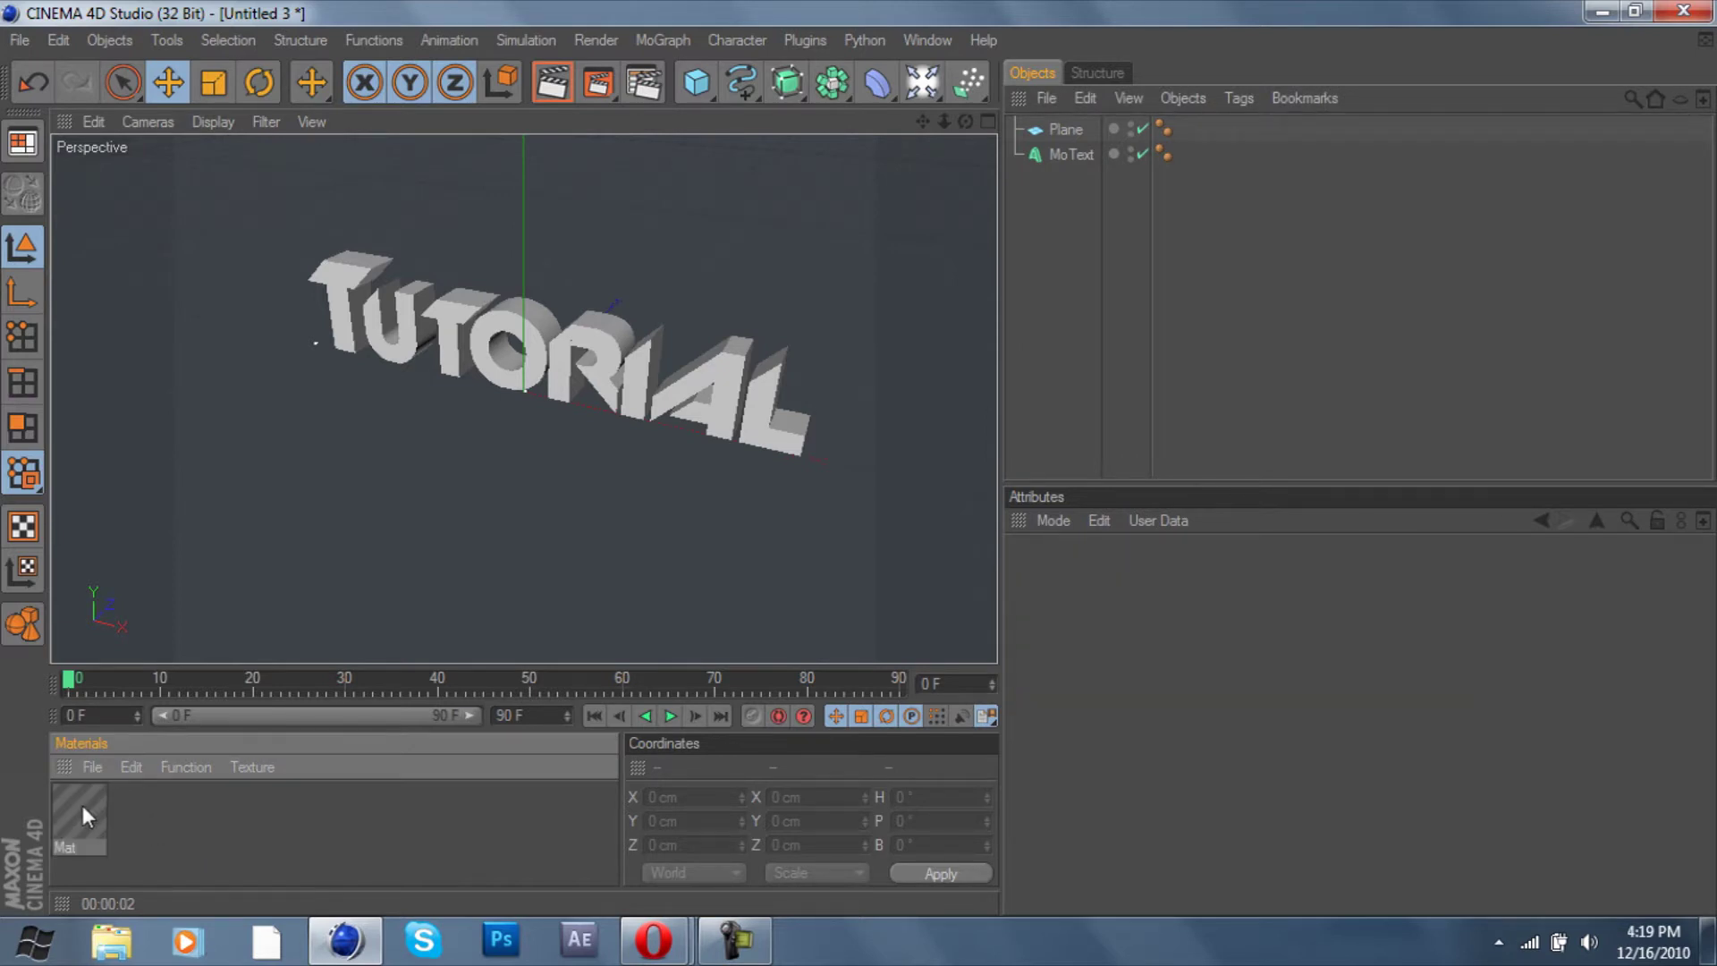
pyautogui.doubleClick(152, 814)
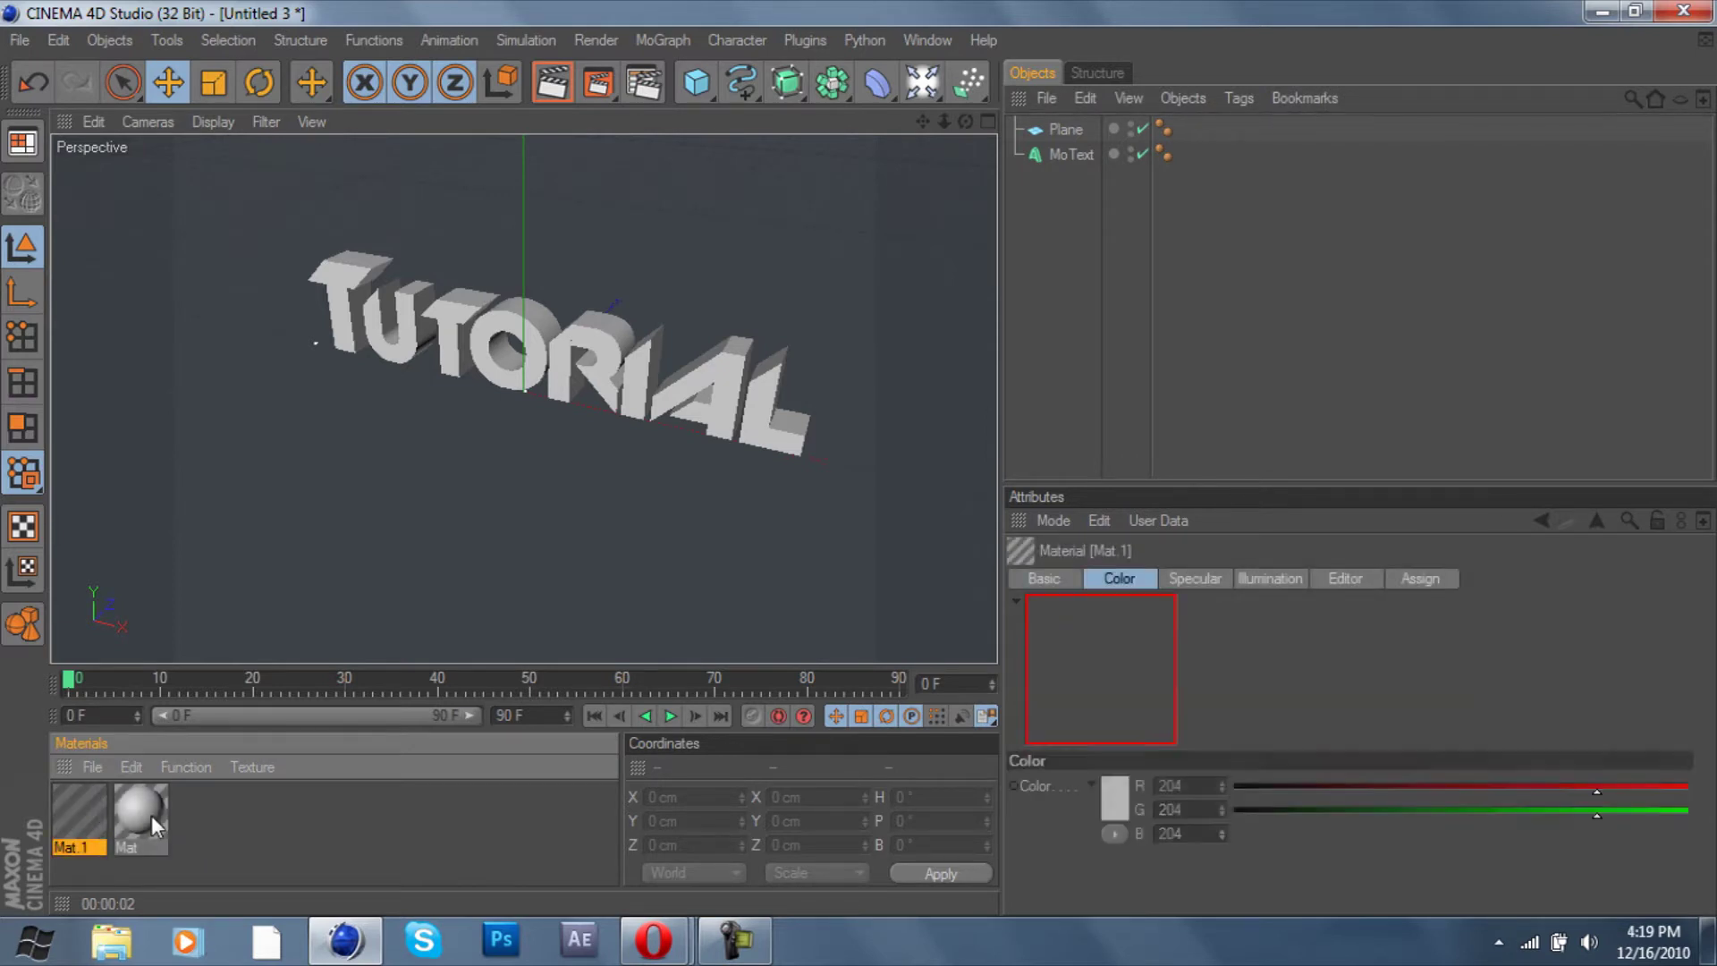
# Set the color of material Mat.1 to bright green, R 0, G 255, B 4
pyautogui.doubleClick(83, 807)
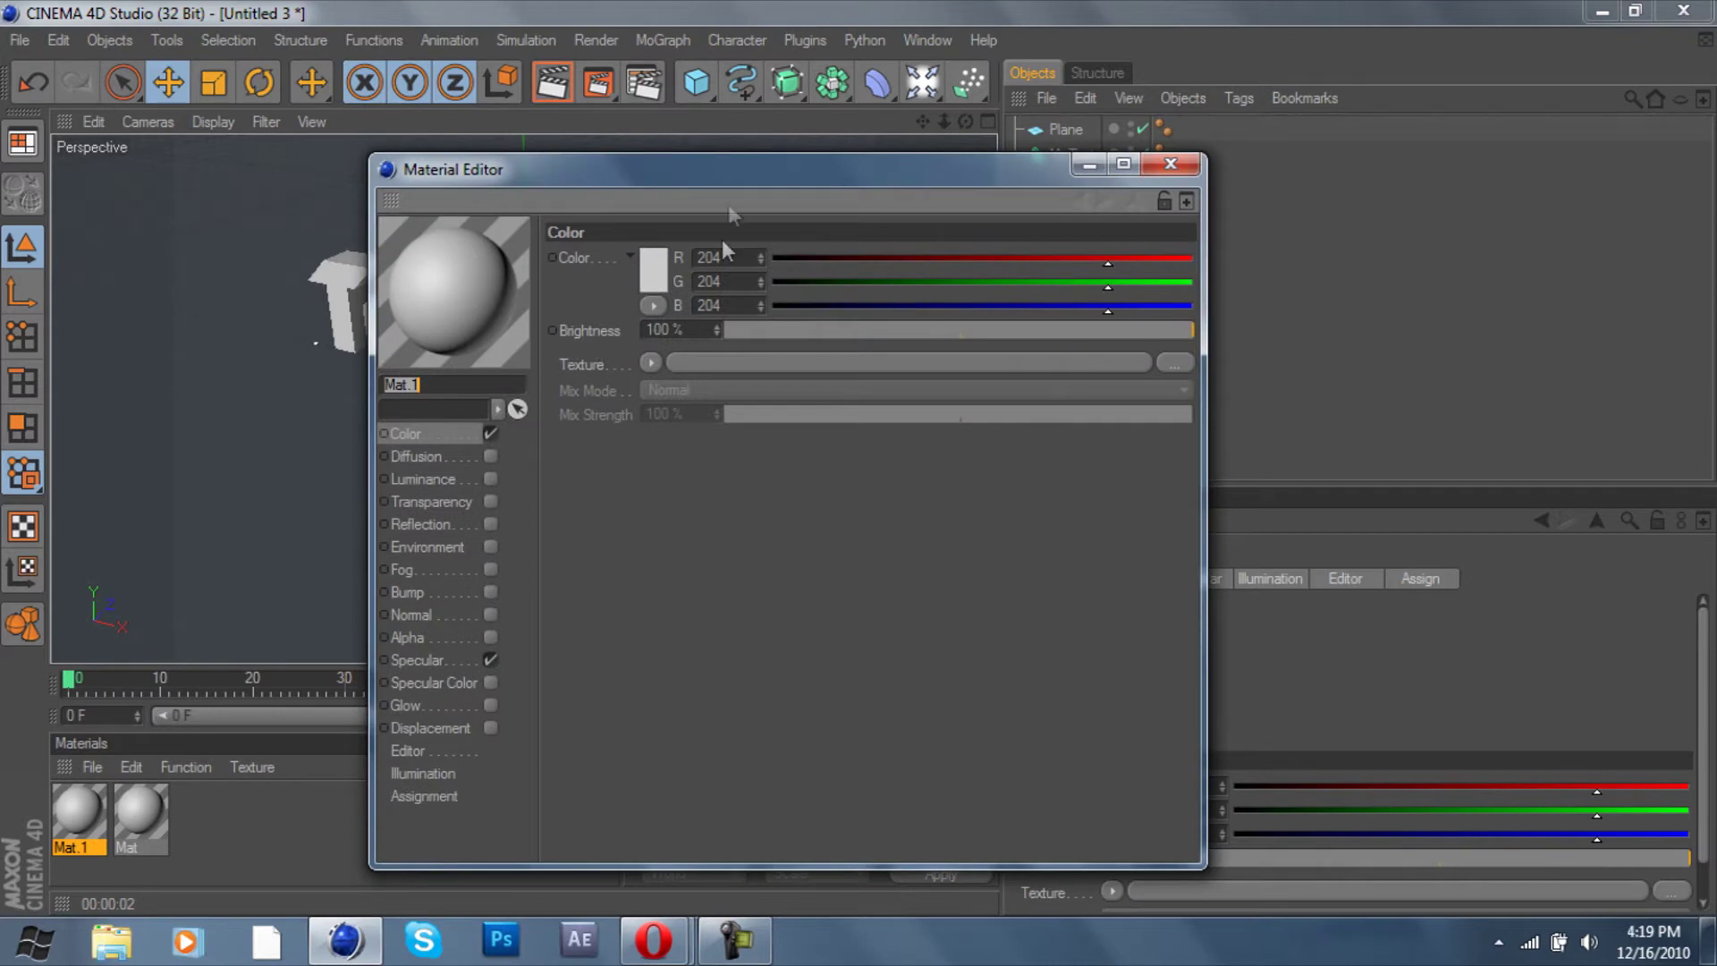
pyautogui.click(652, 276)
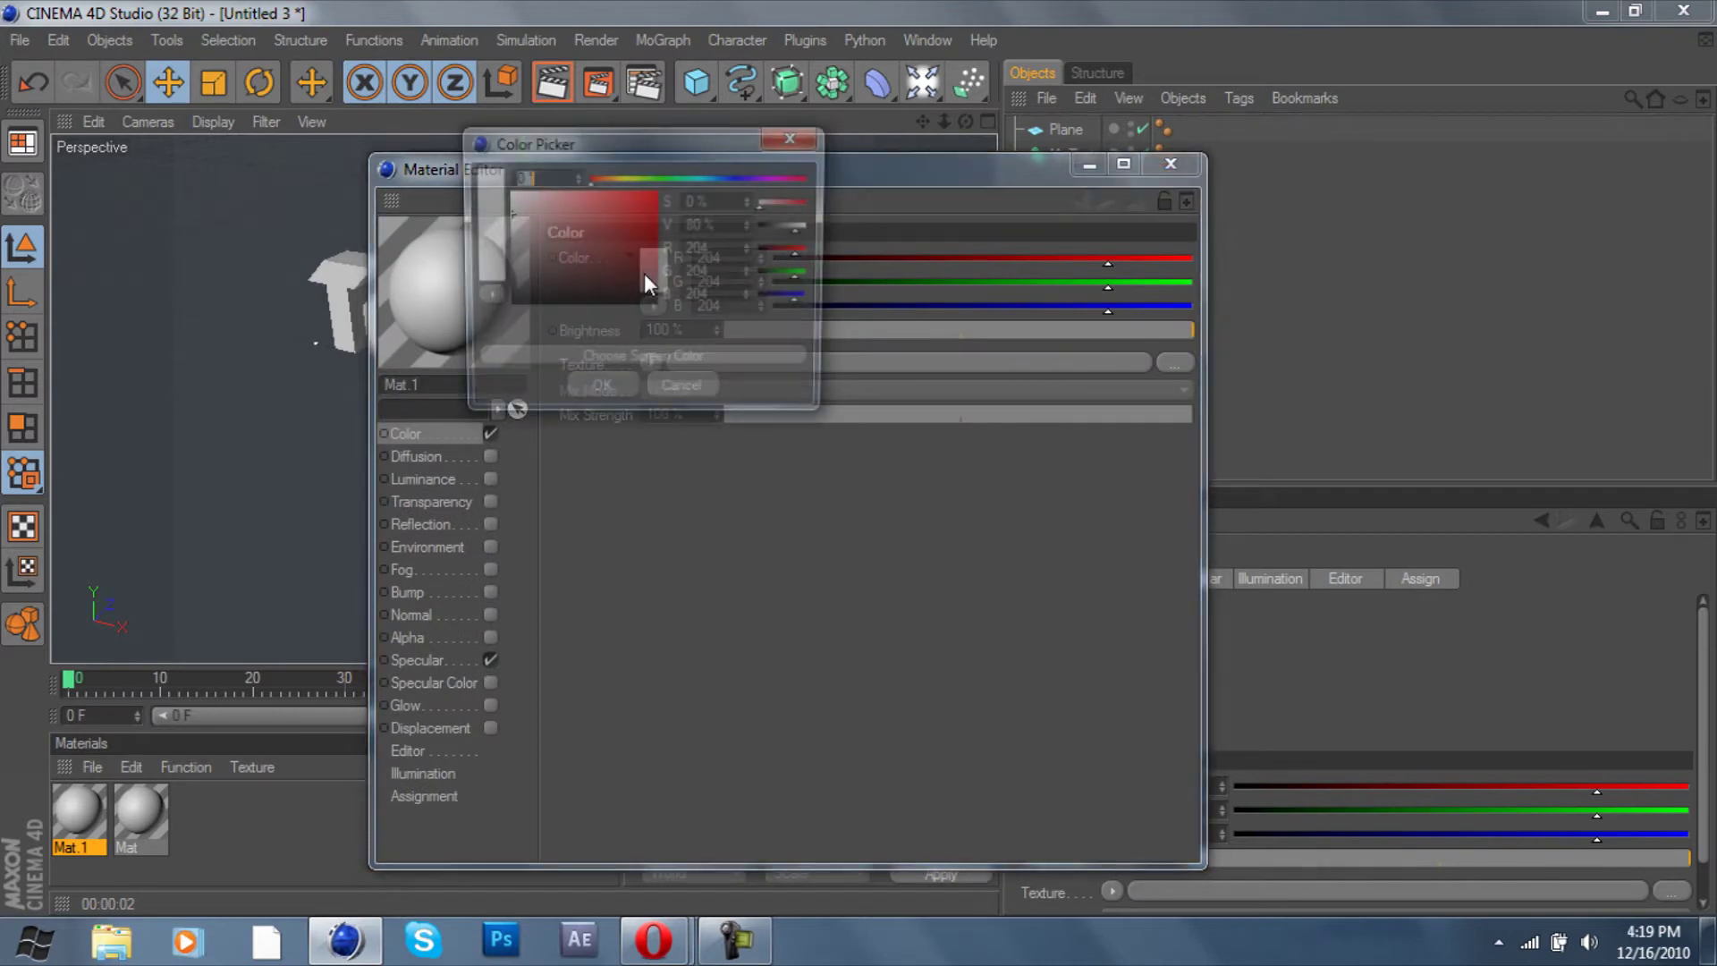
pyautogui.click(664, 178)
pyautogui.click(654, 193)
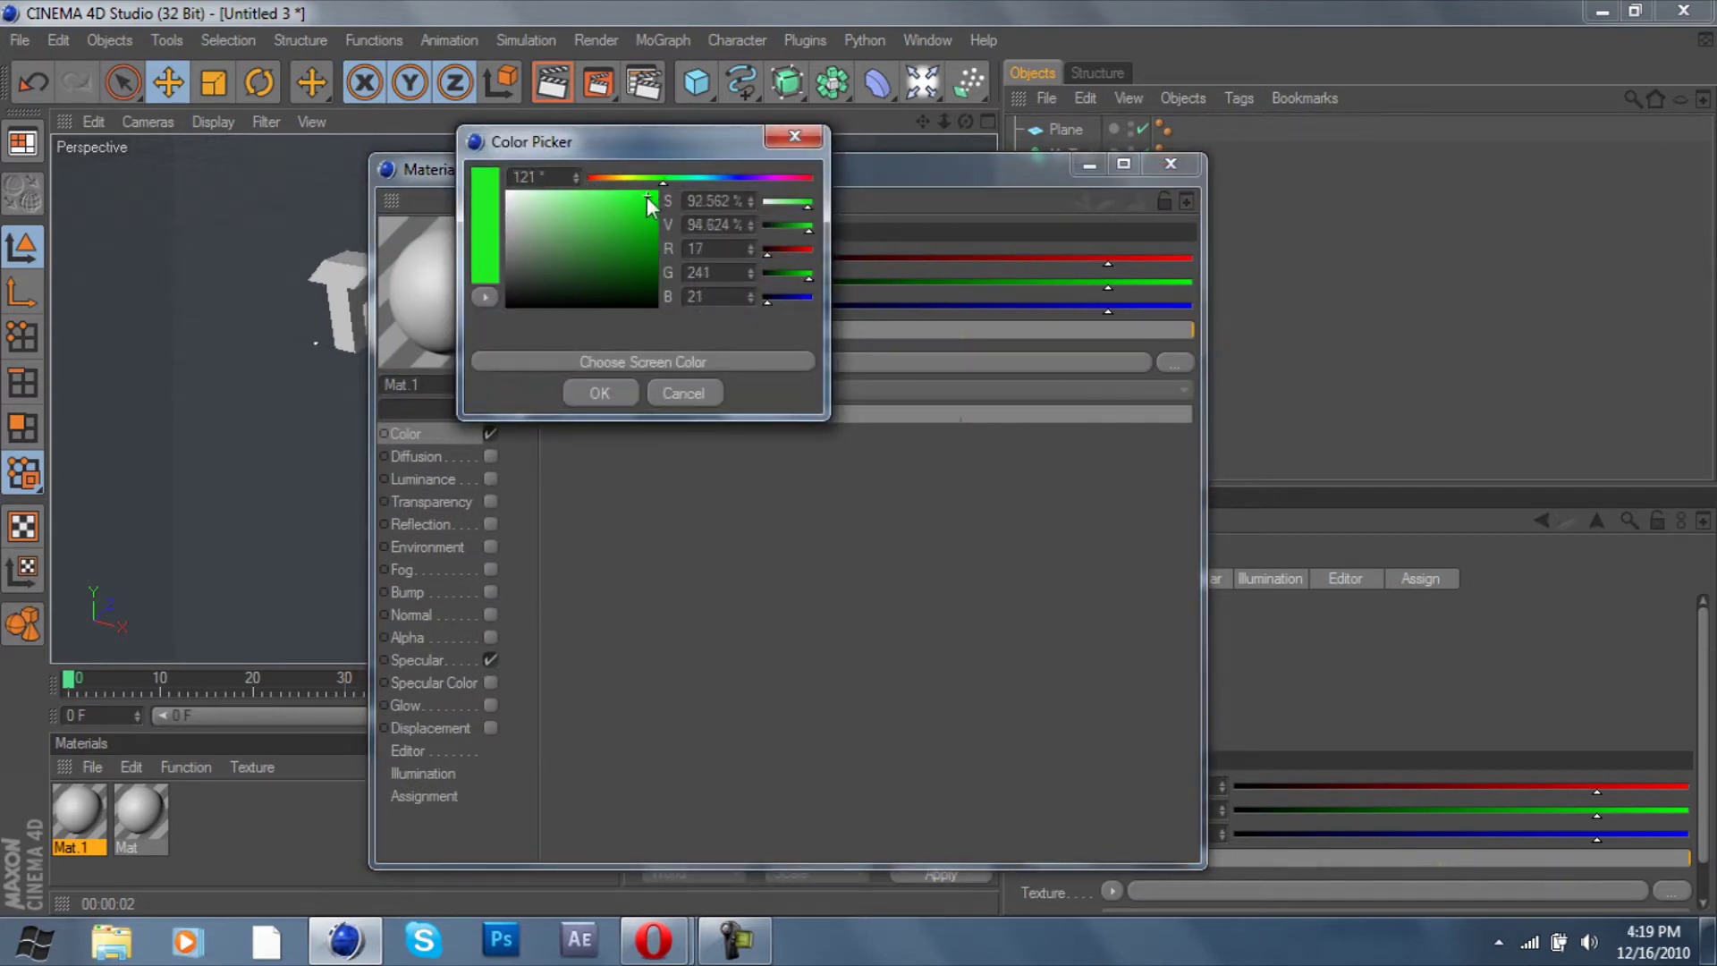
pyautogui.click(597, 394)
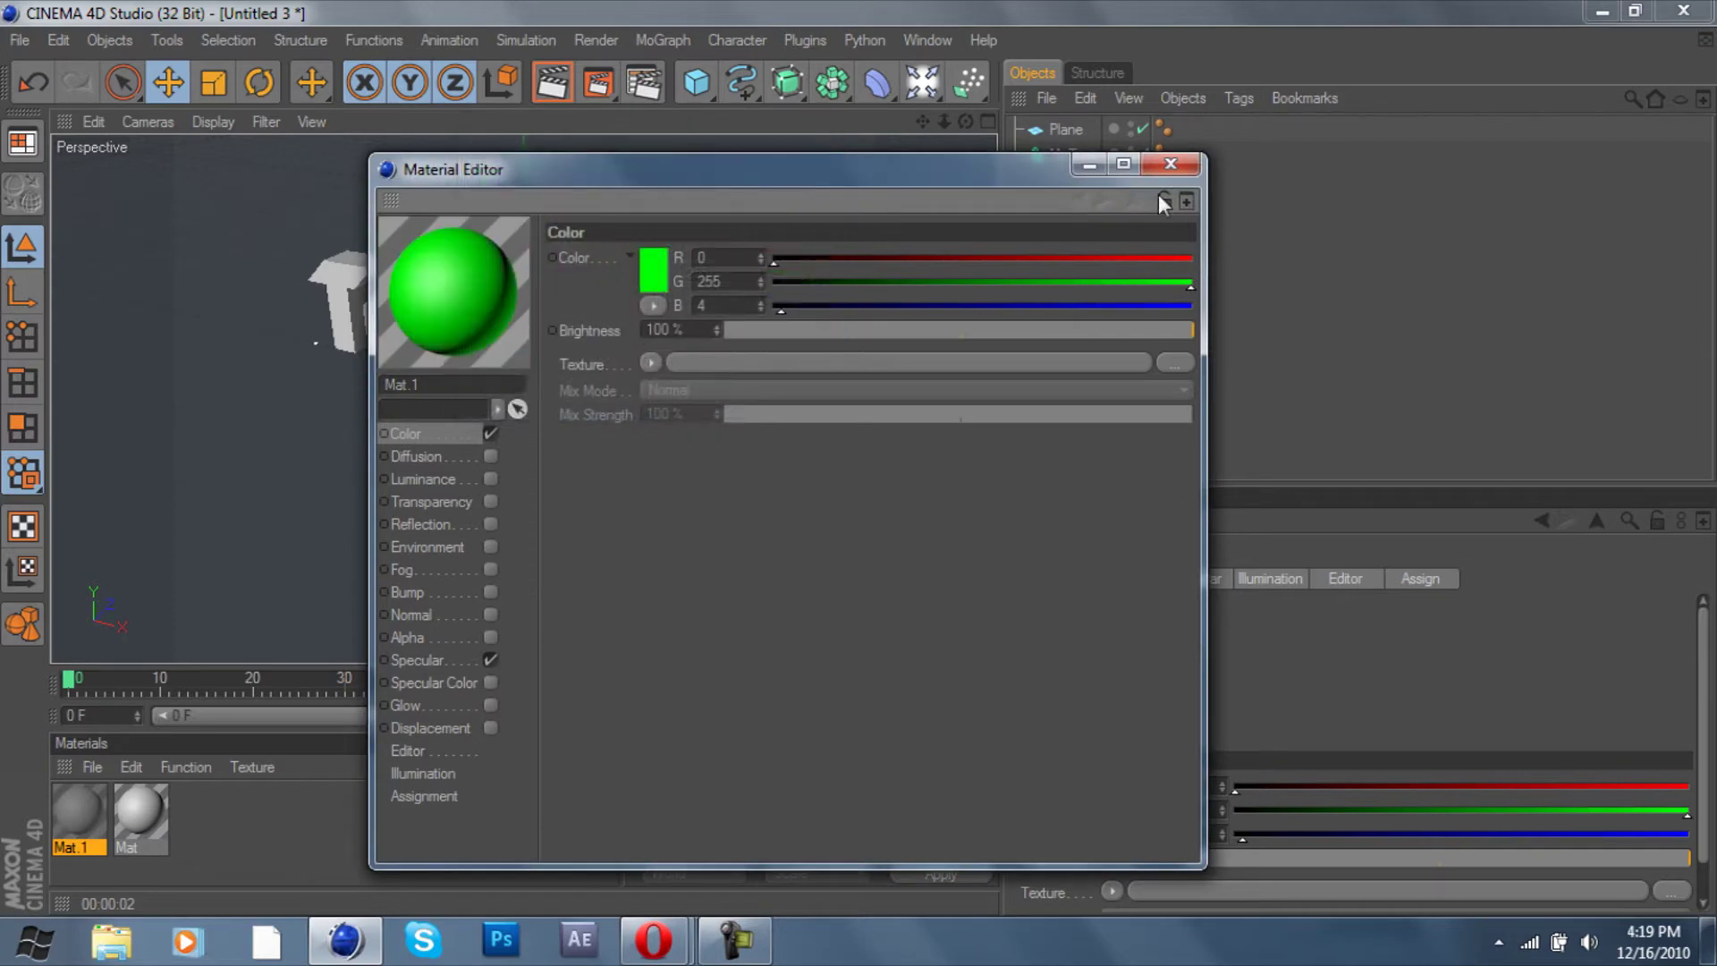
pyautogui.click(1171, 170)
# Set the color of the material Mat to a teal blue, R 14, G 141, B 172
pyautogui.click(137, 801)
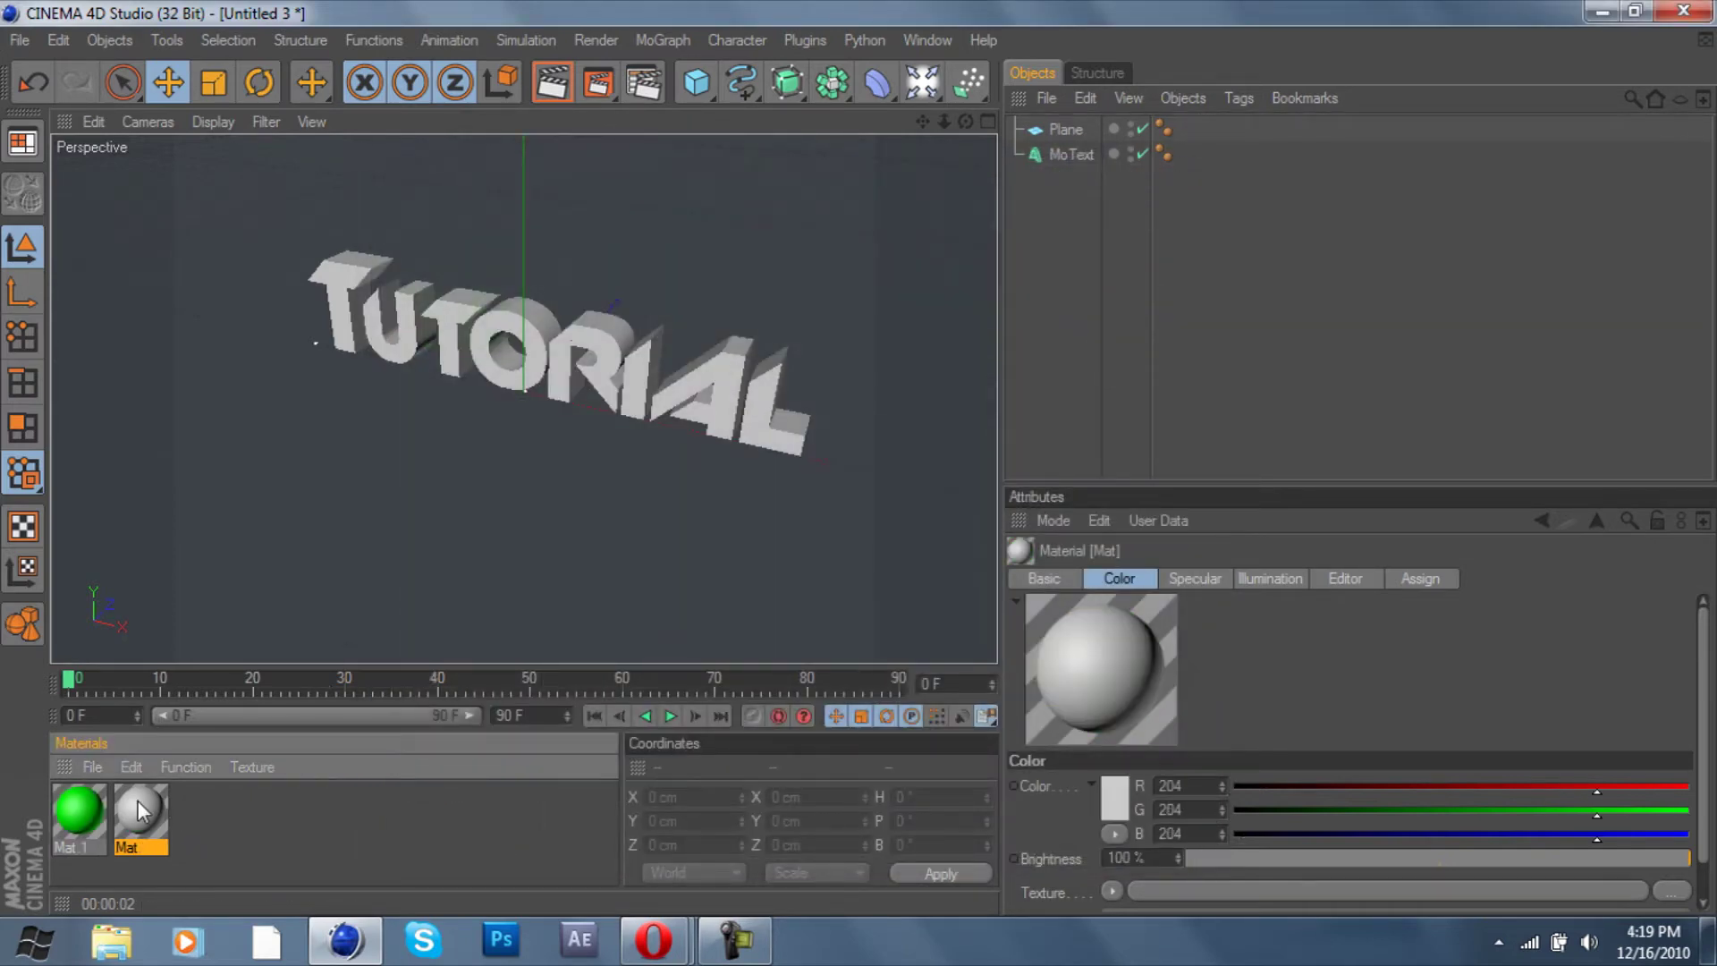
pyautogui.doubleClick(137, 801)
pyautogui.click(657, 270)
pyautogui.moveTo(690, 175); pyautogui.dragTo(721, 175)
pyautogui.click(658, 225)
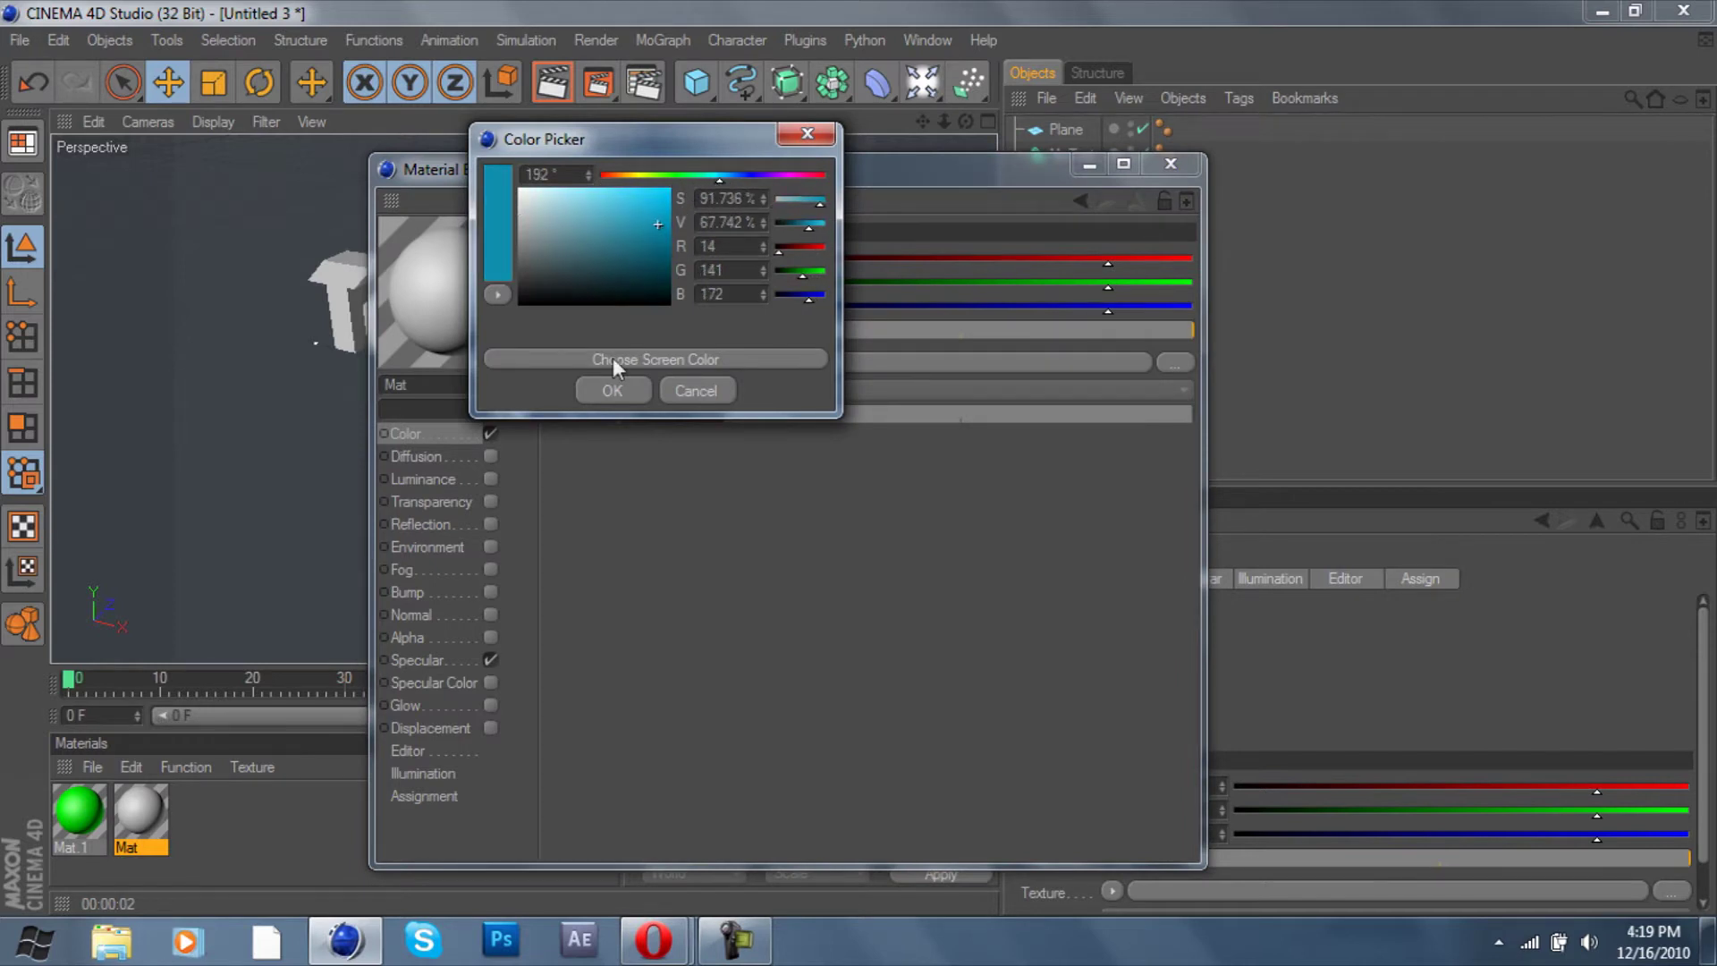
pyautogui.click(608, 390)
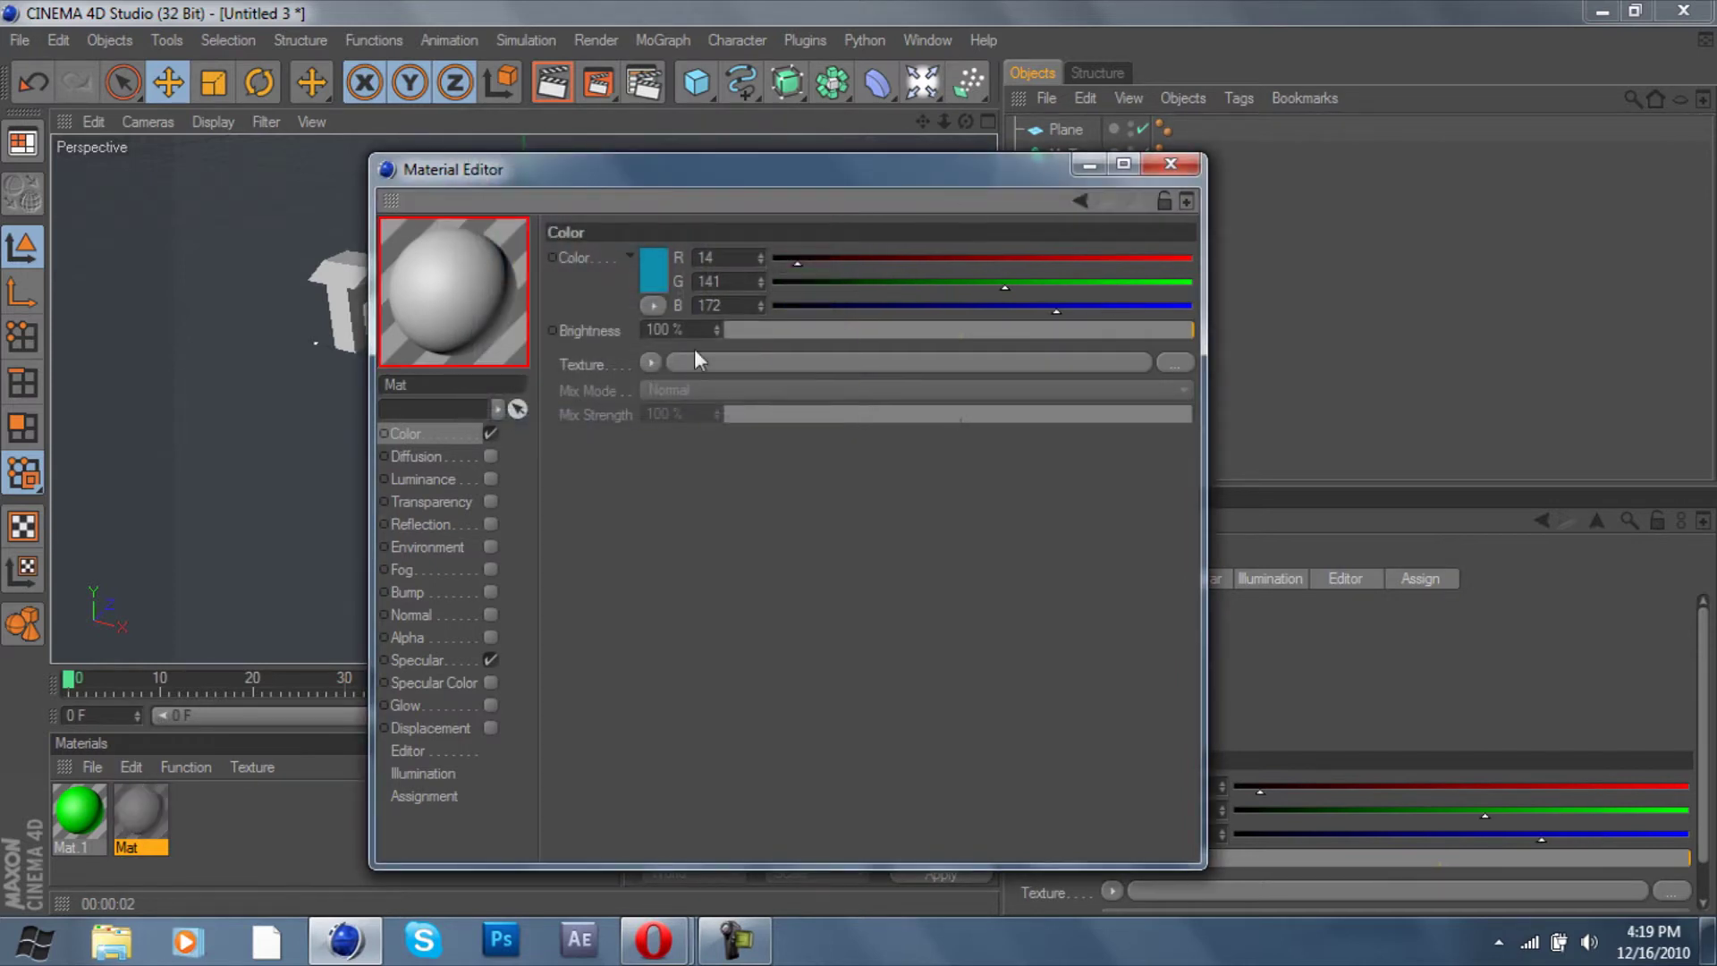
# Enable luminance on the material Mat and give it a saturated blue luminance color with a hue of 229°
pyautogui.click(490, 478)
pyautogui.click(634, 258)
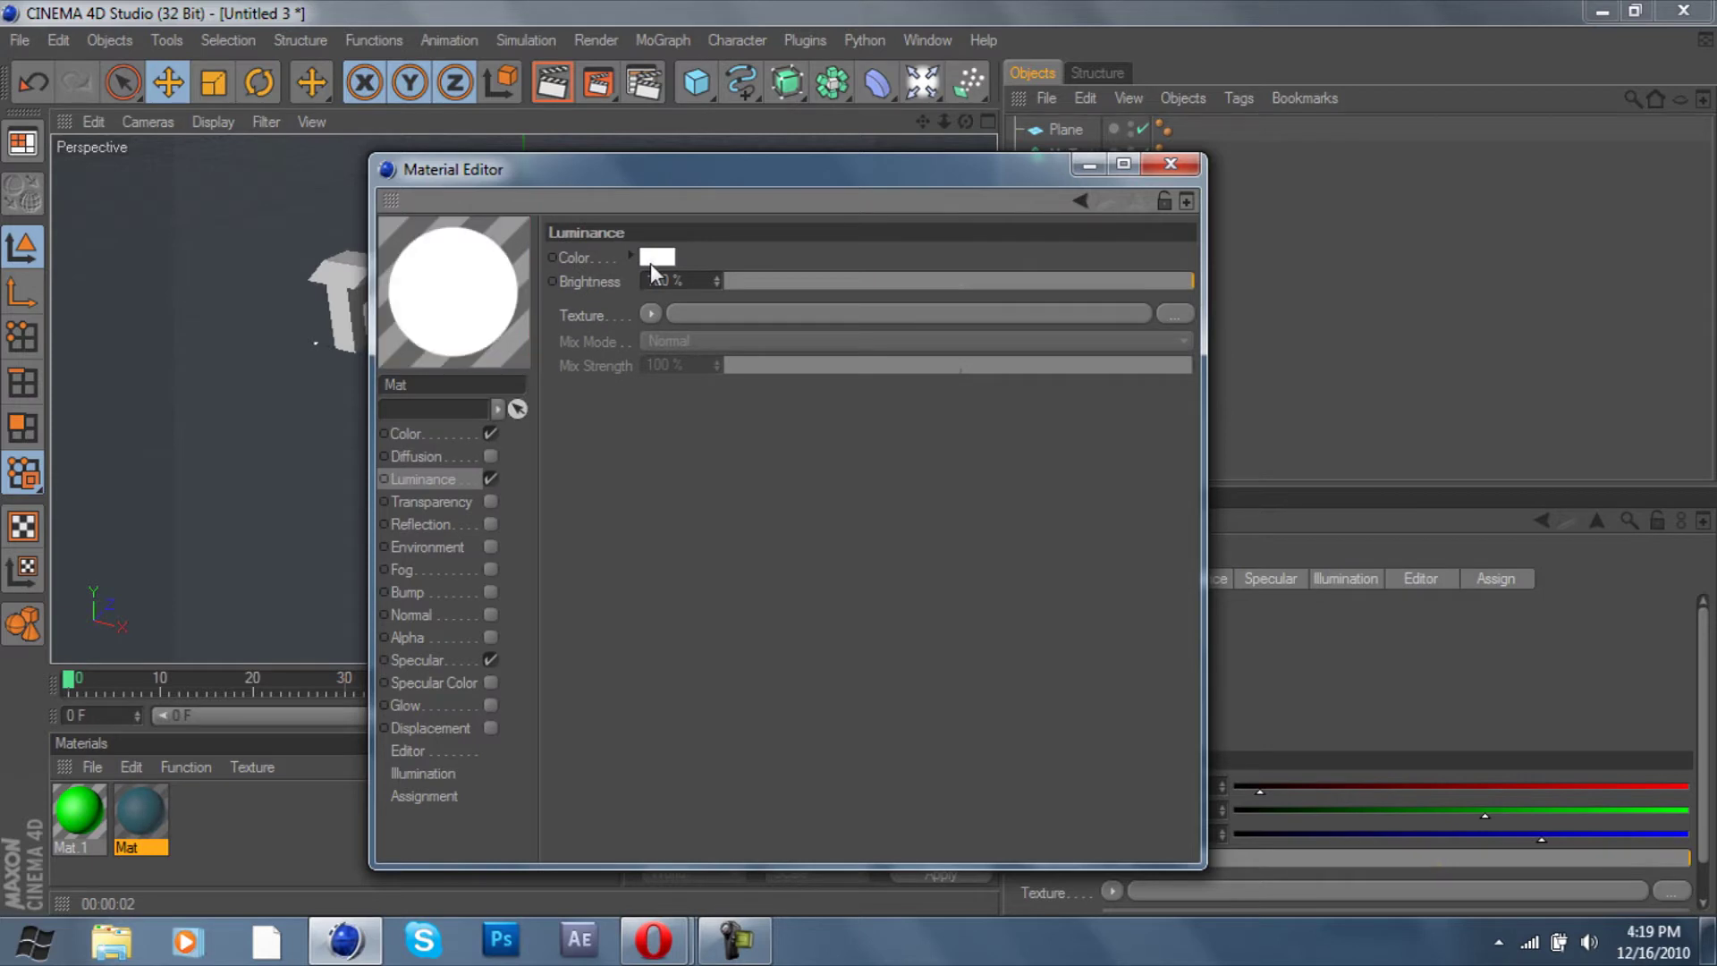
pyautogui.click(656, 259)
pyautogui.click(740, 159)
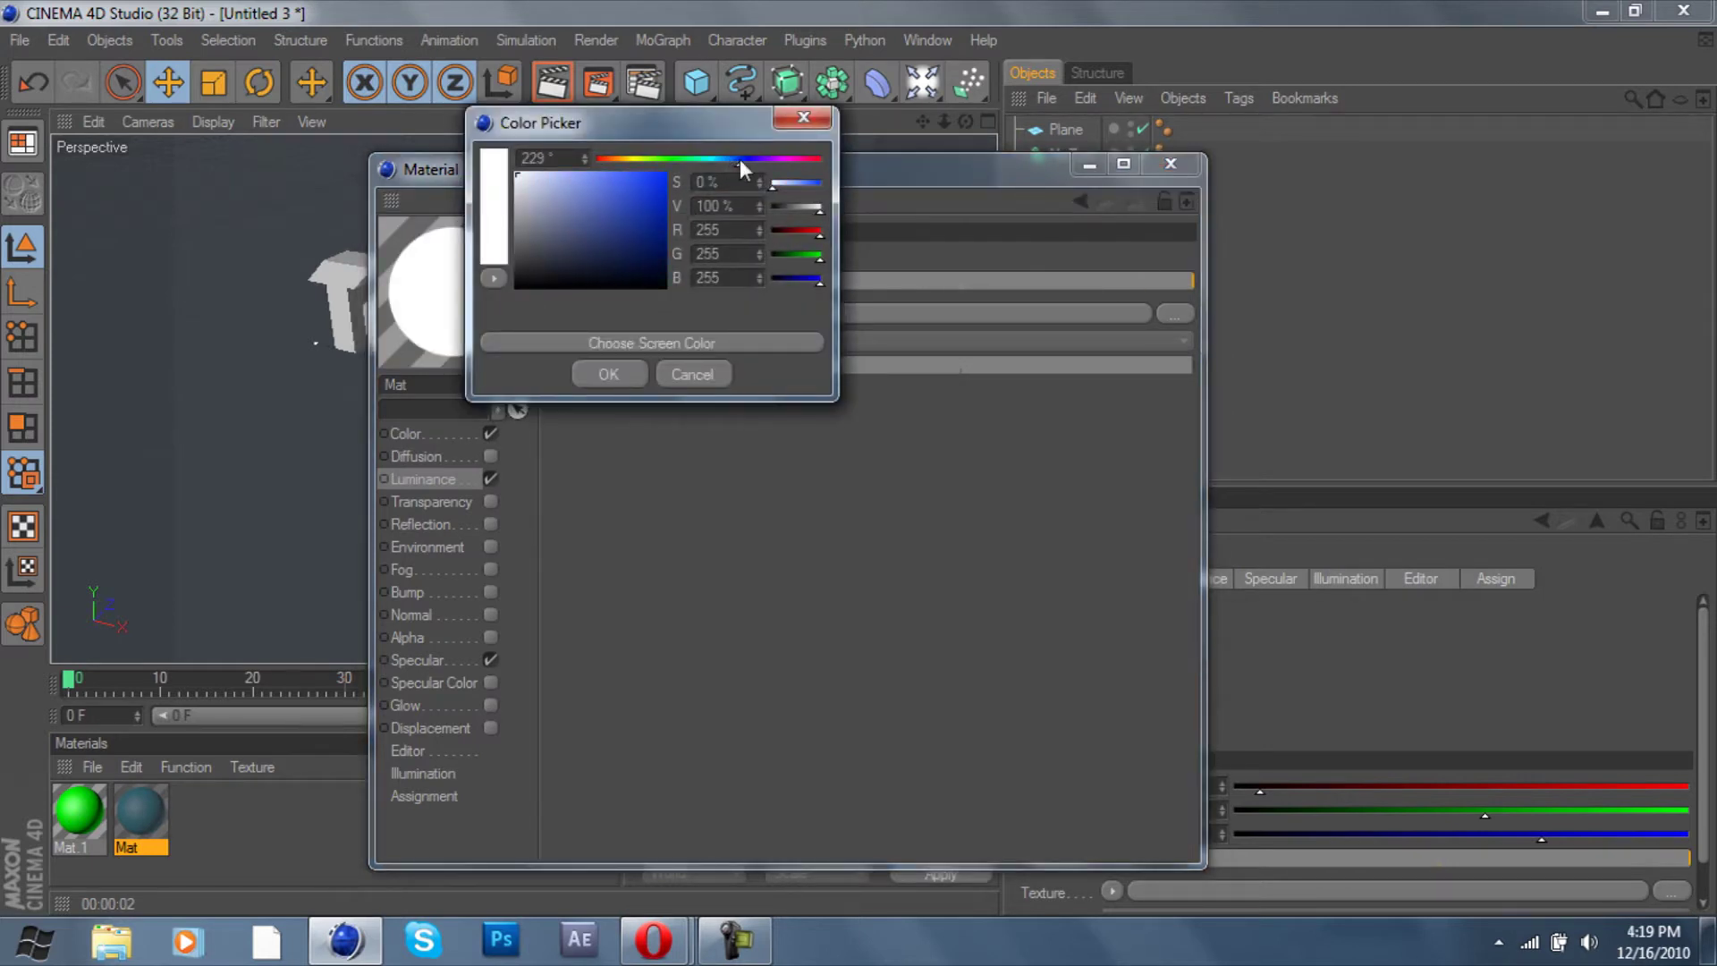
pyautogui.click(664, 176)
pyautogui.click(608, 374)
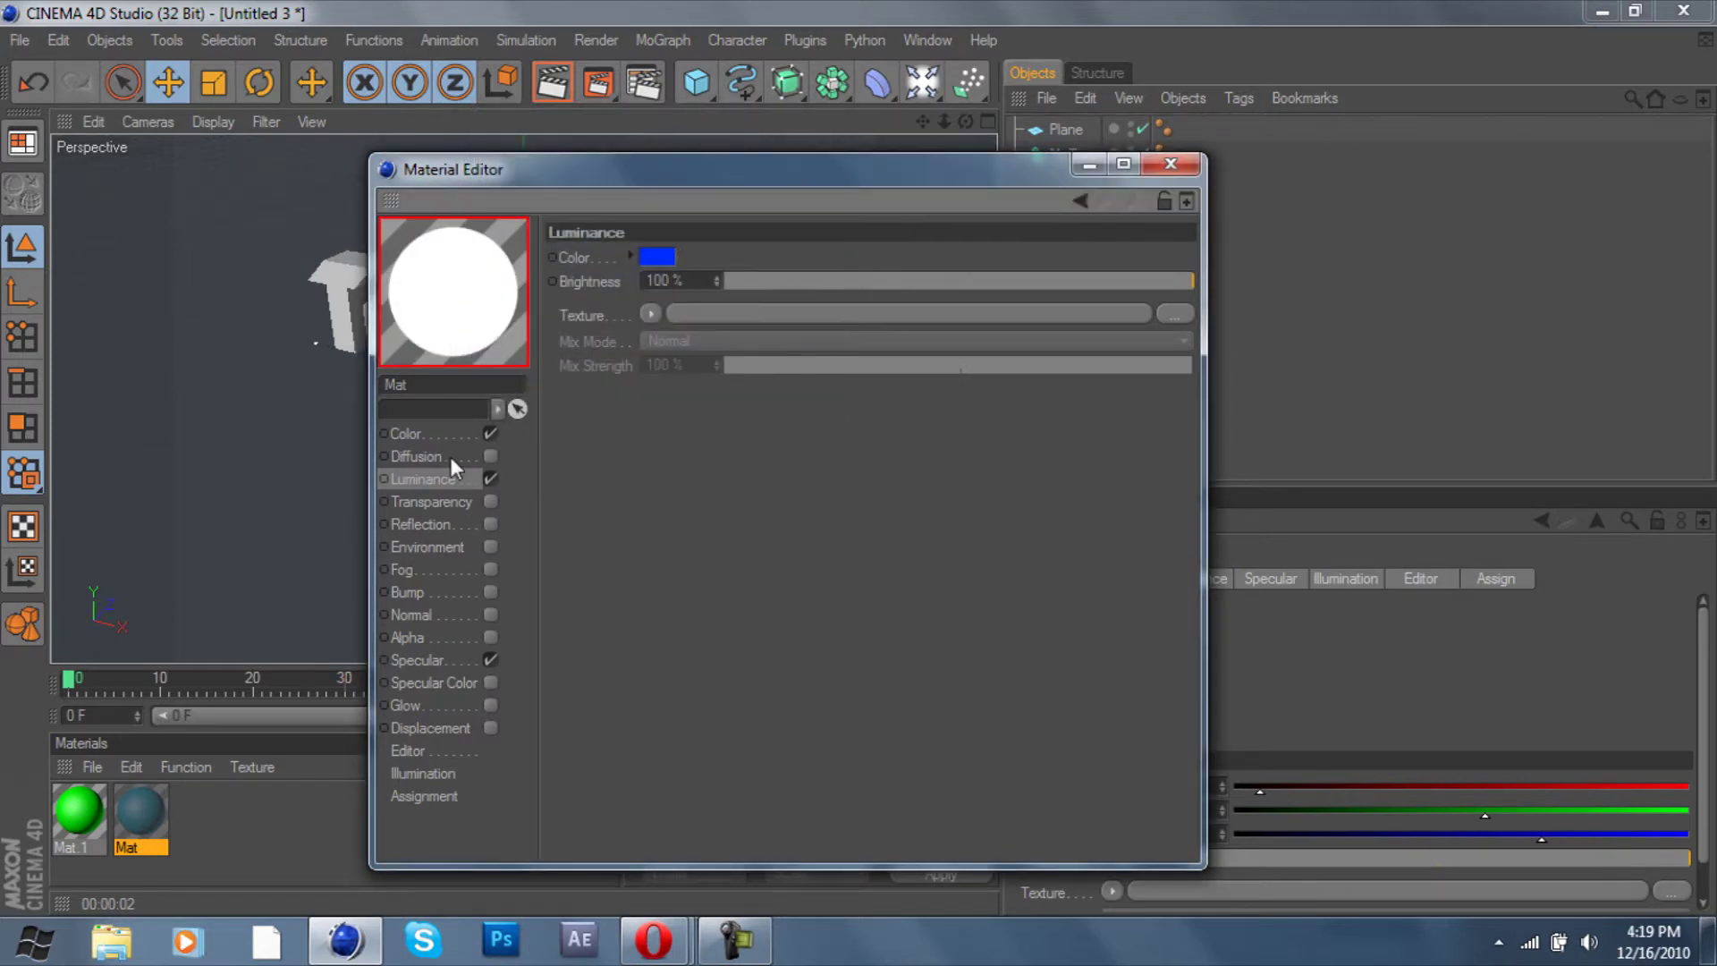
# Enable reflection on the material Mat with 0% brightness and a Fresnel texture
pyautogui.click(490, 524)
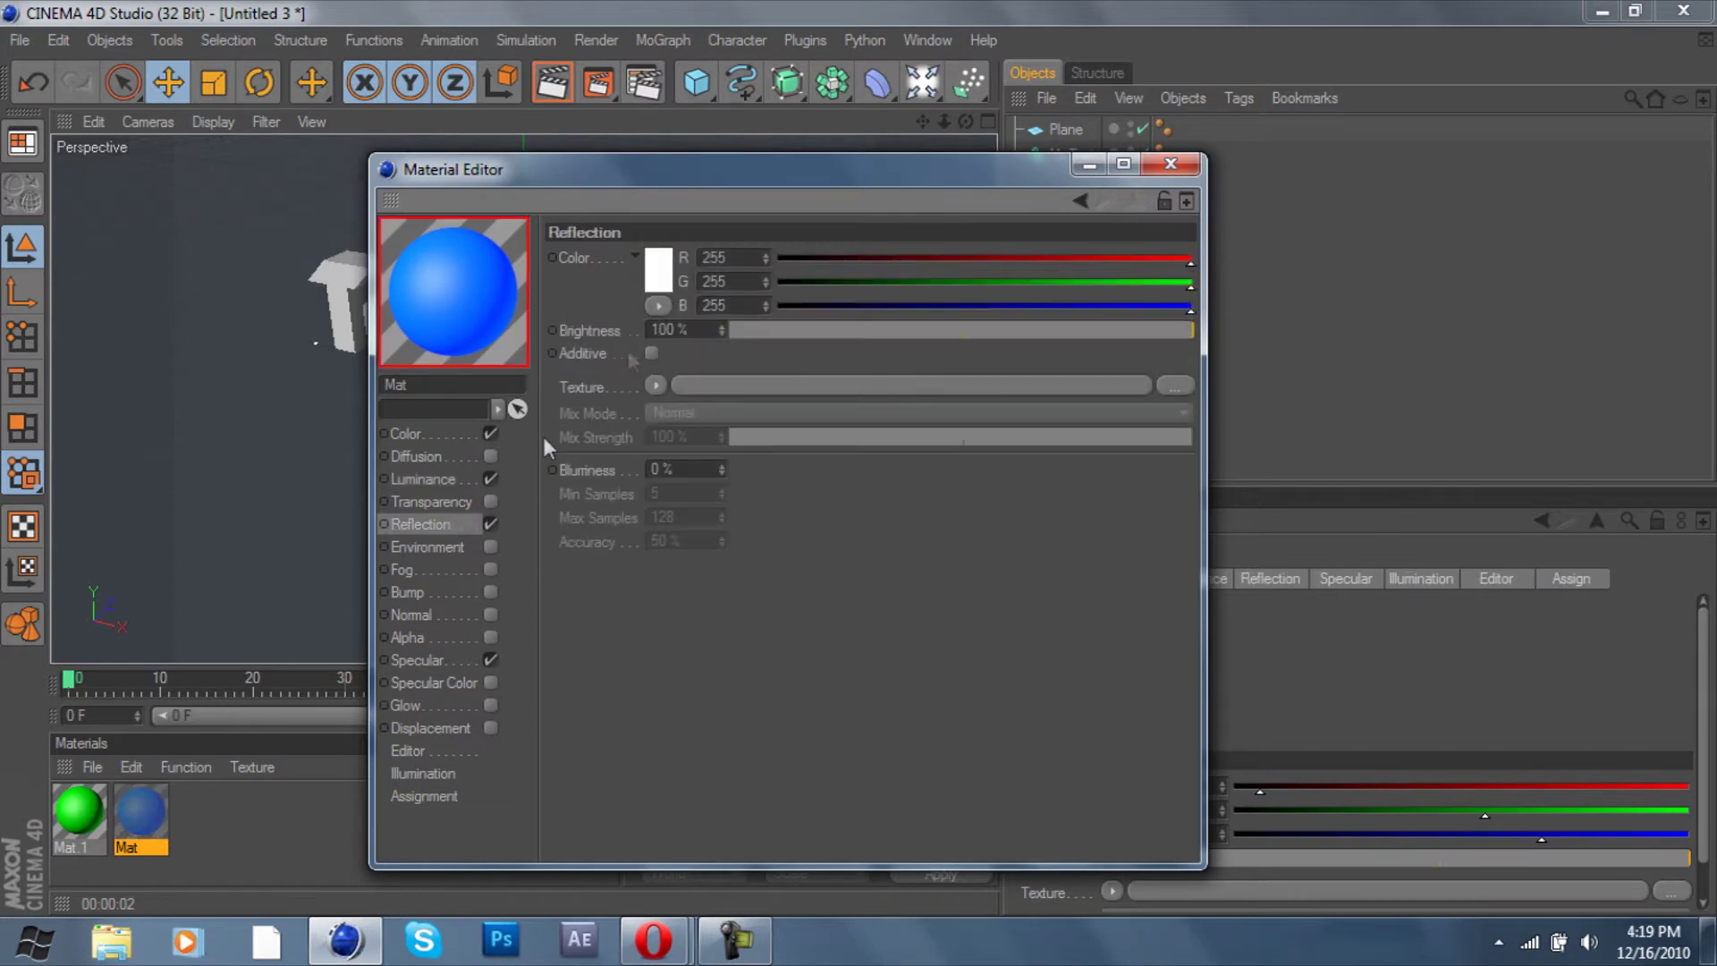
pyautogui.write('0')
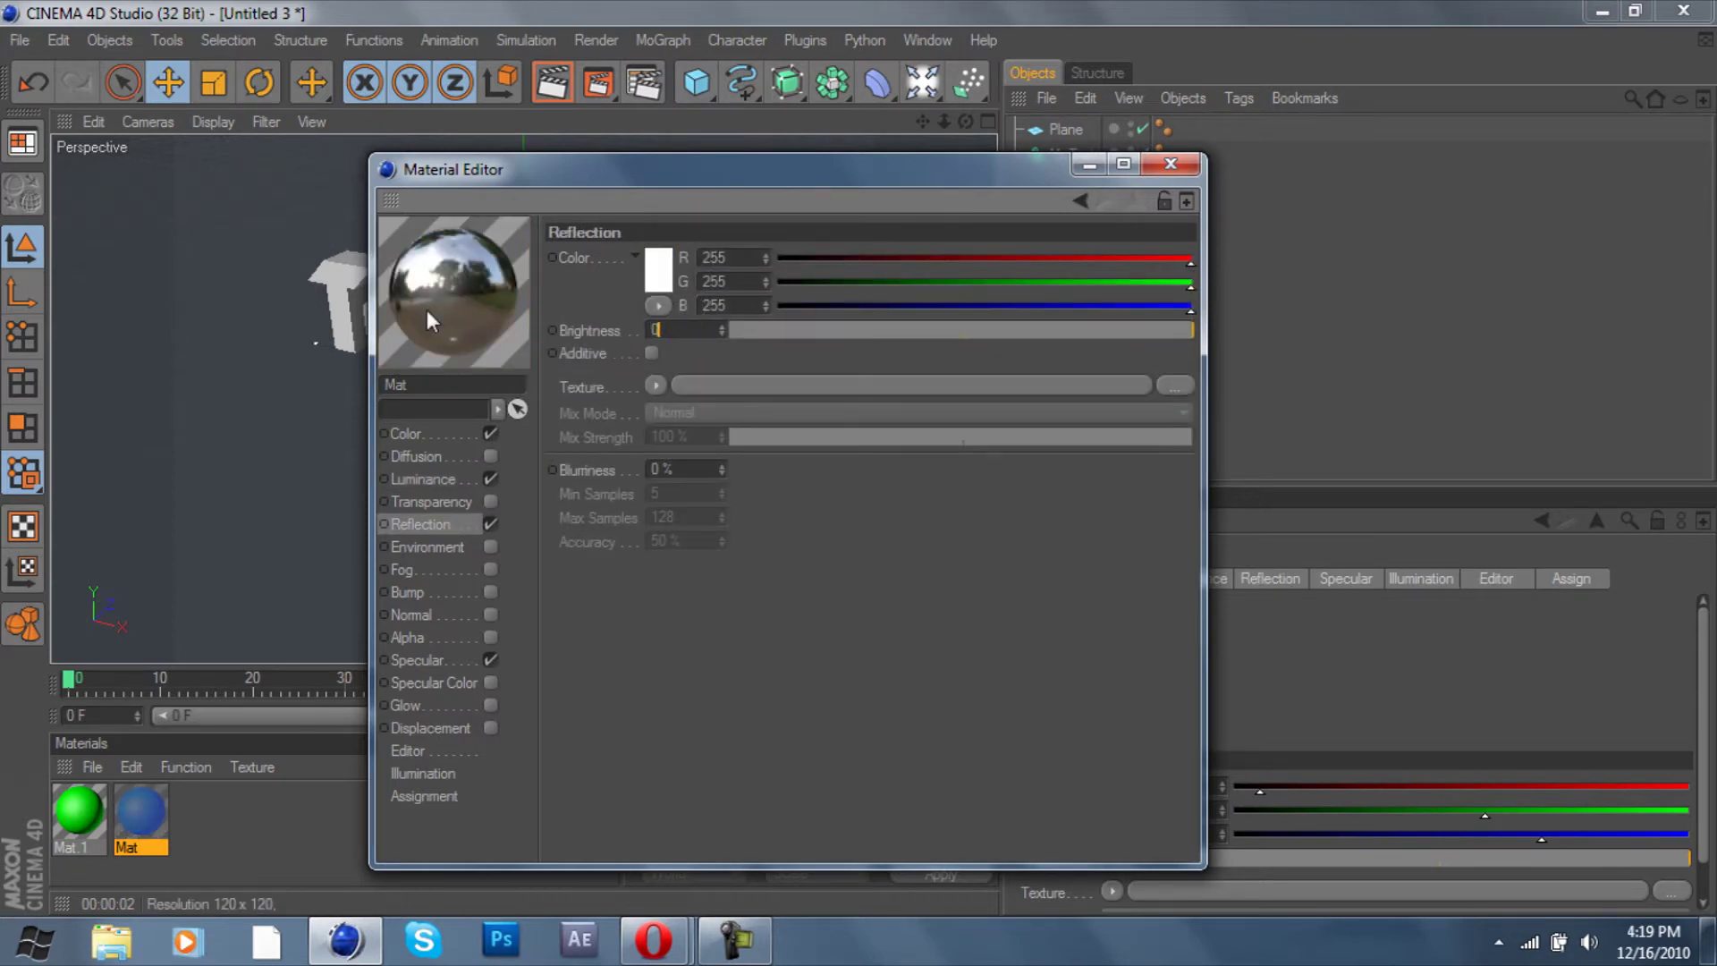
pyautogui.click(653, 386)
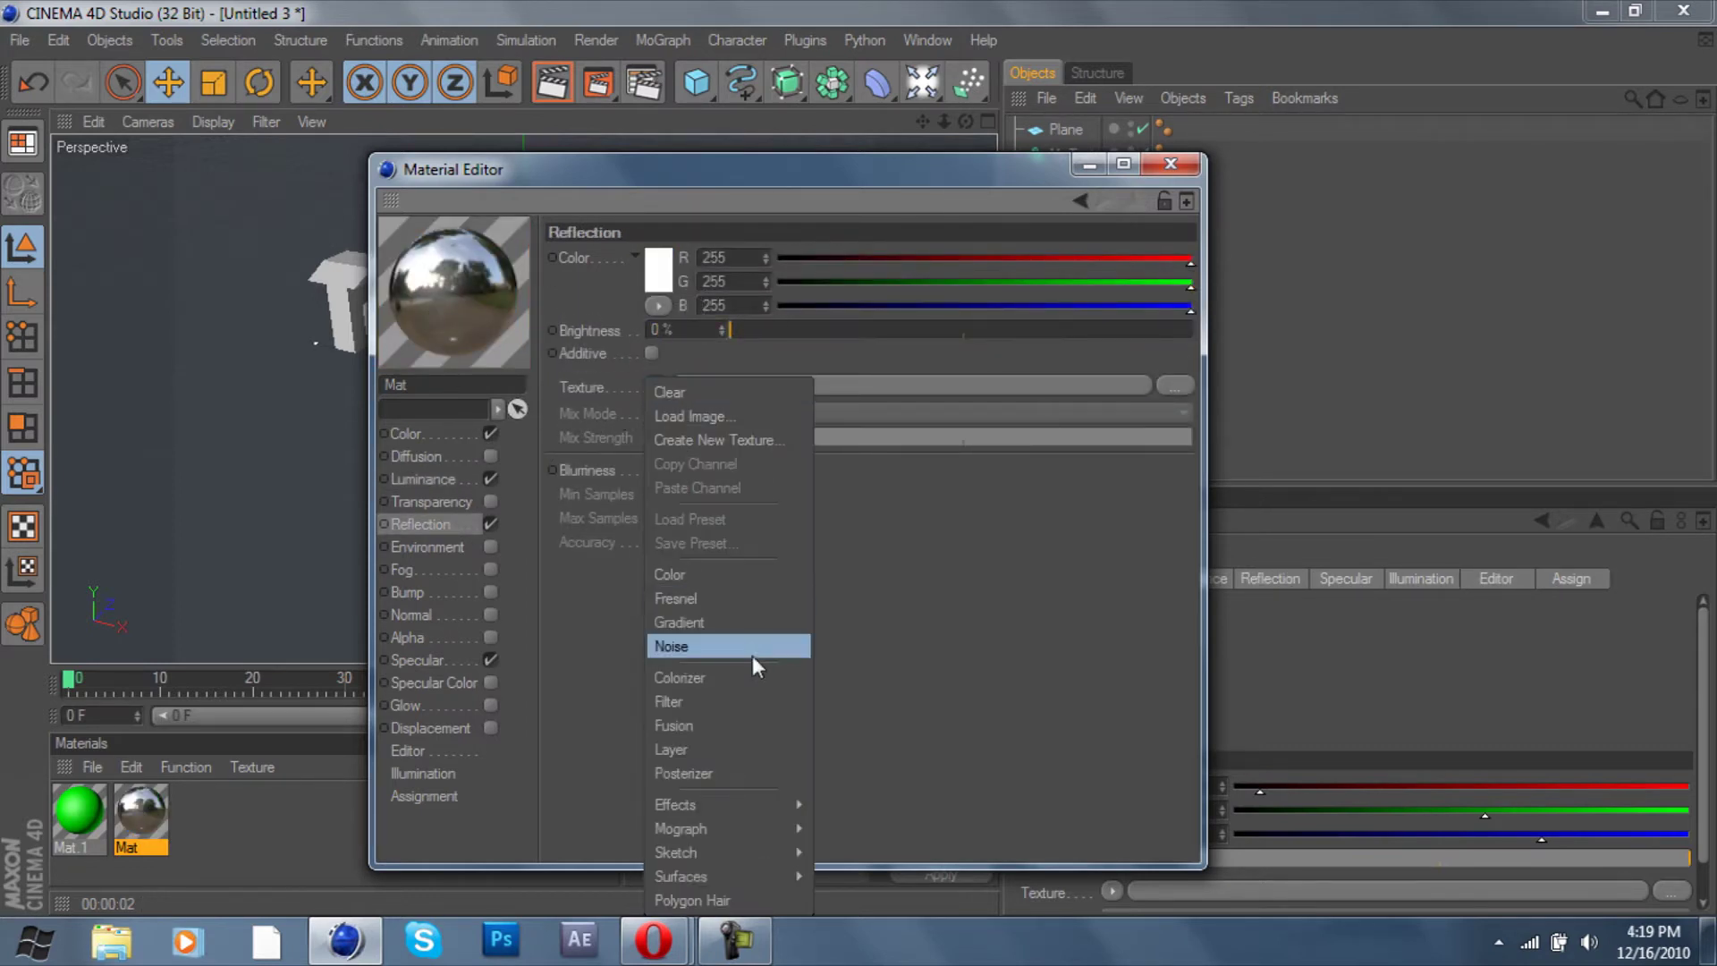
pyautogui.click(715, 598)
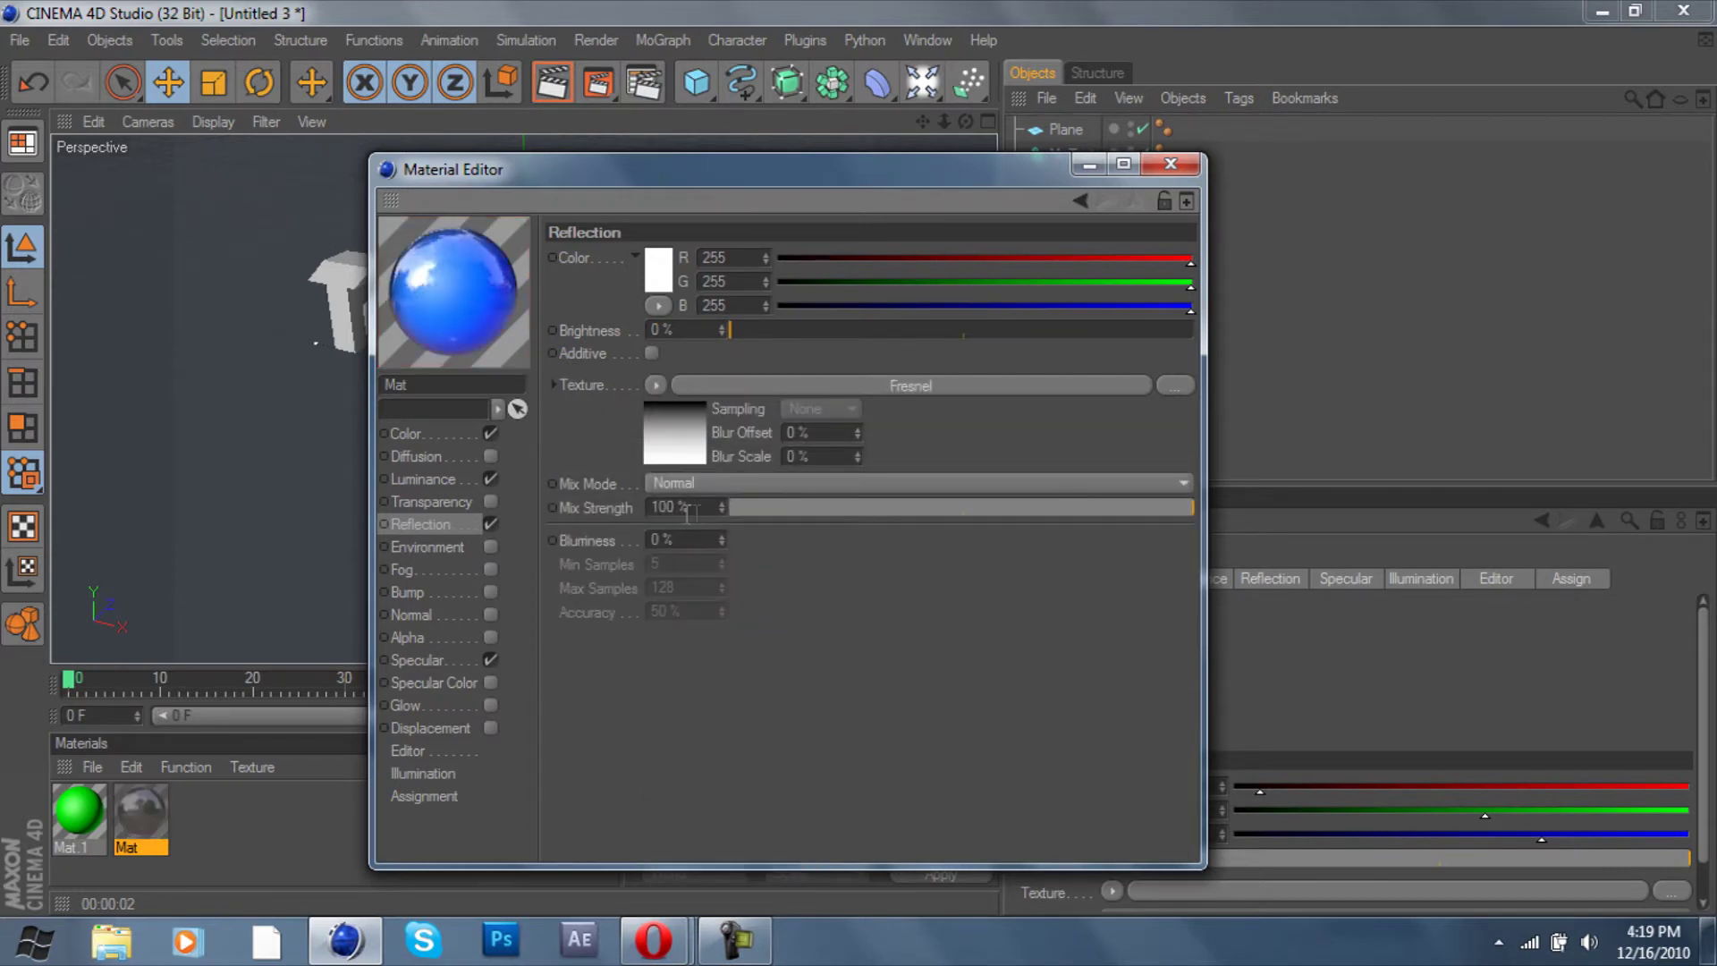
# Set the reflection mix strength of the material Mat to 20% and close the Material Editor
pyautogui.write('20')
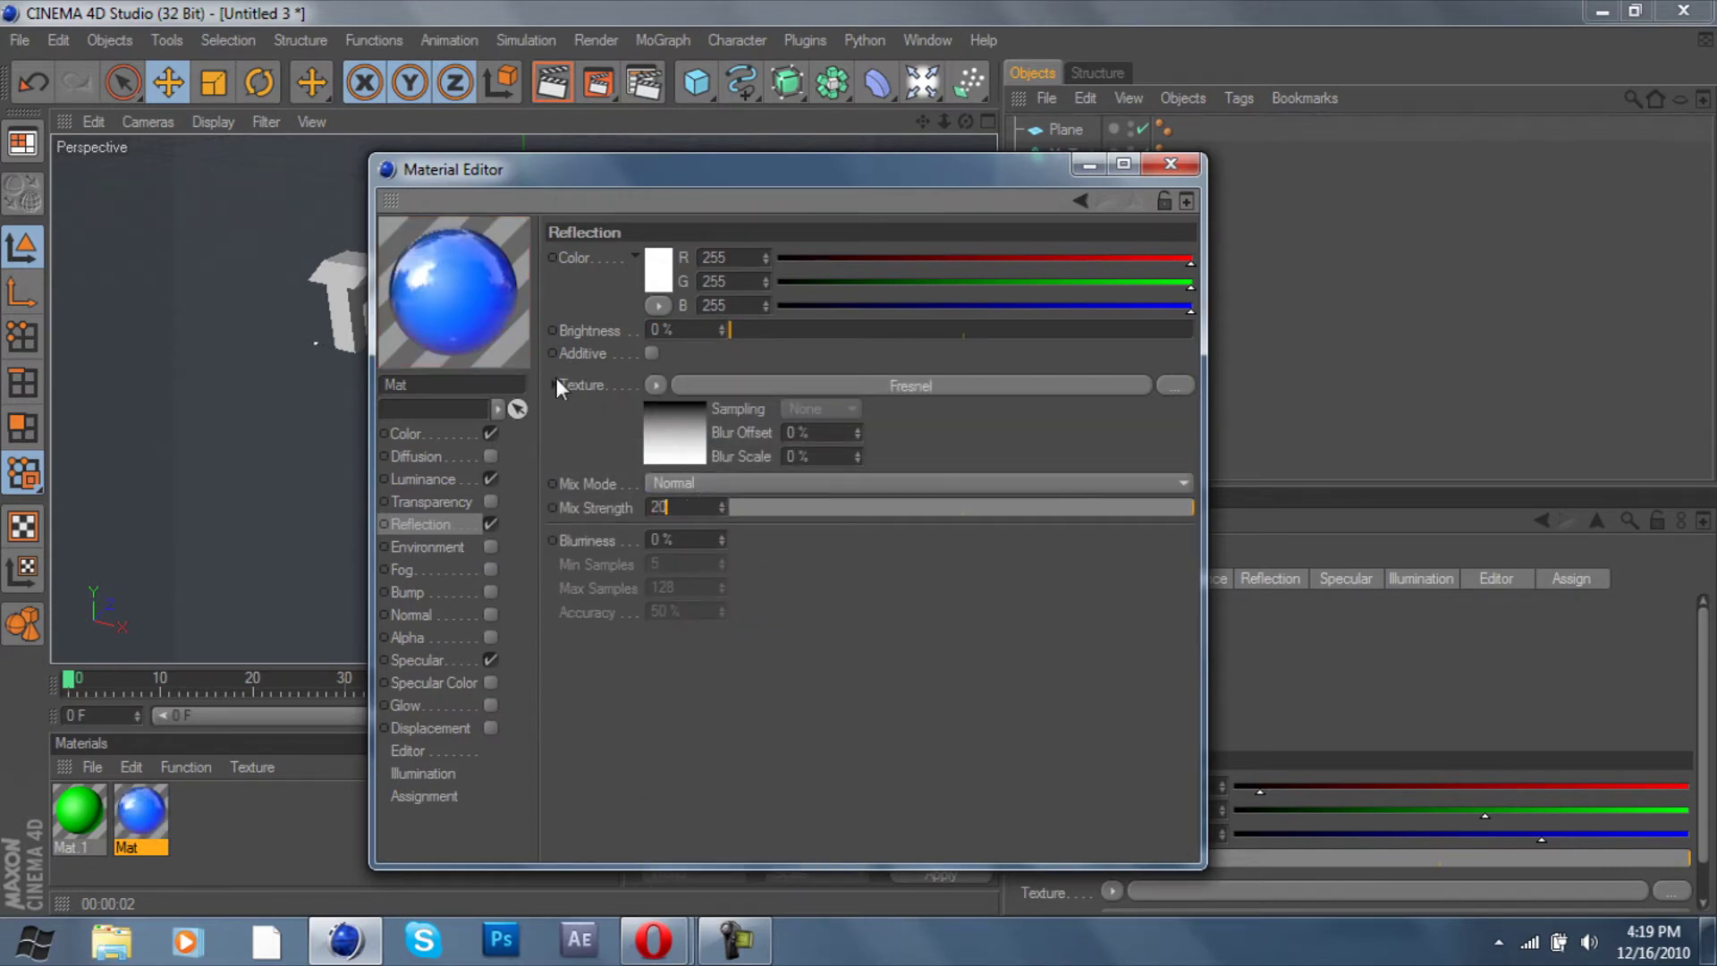
pyautogui.press('Return')
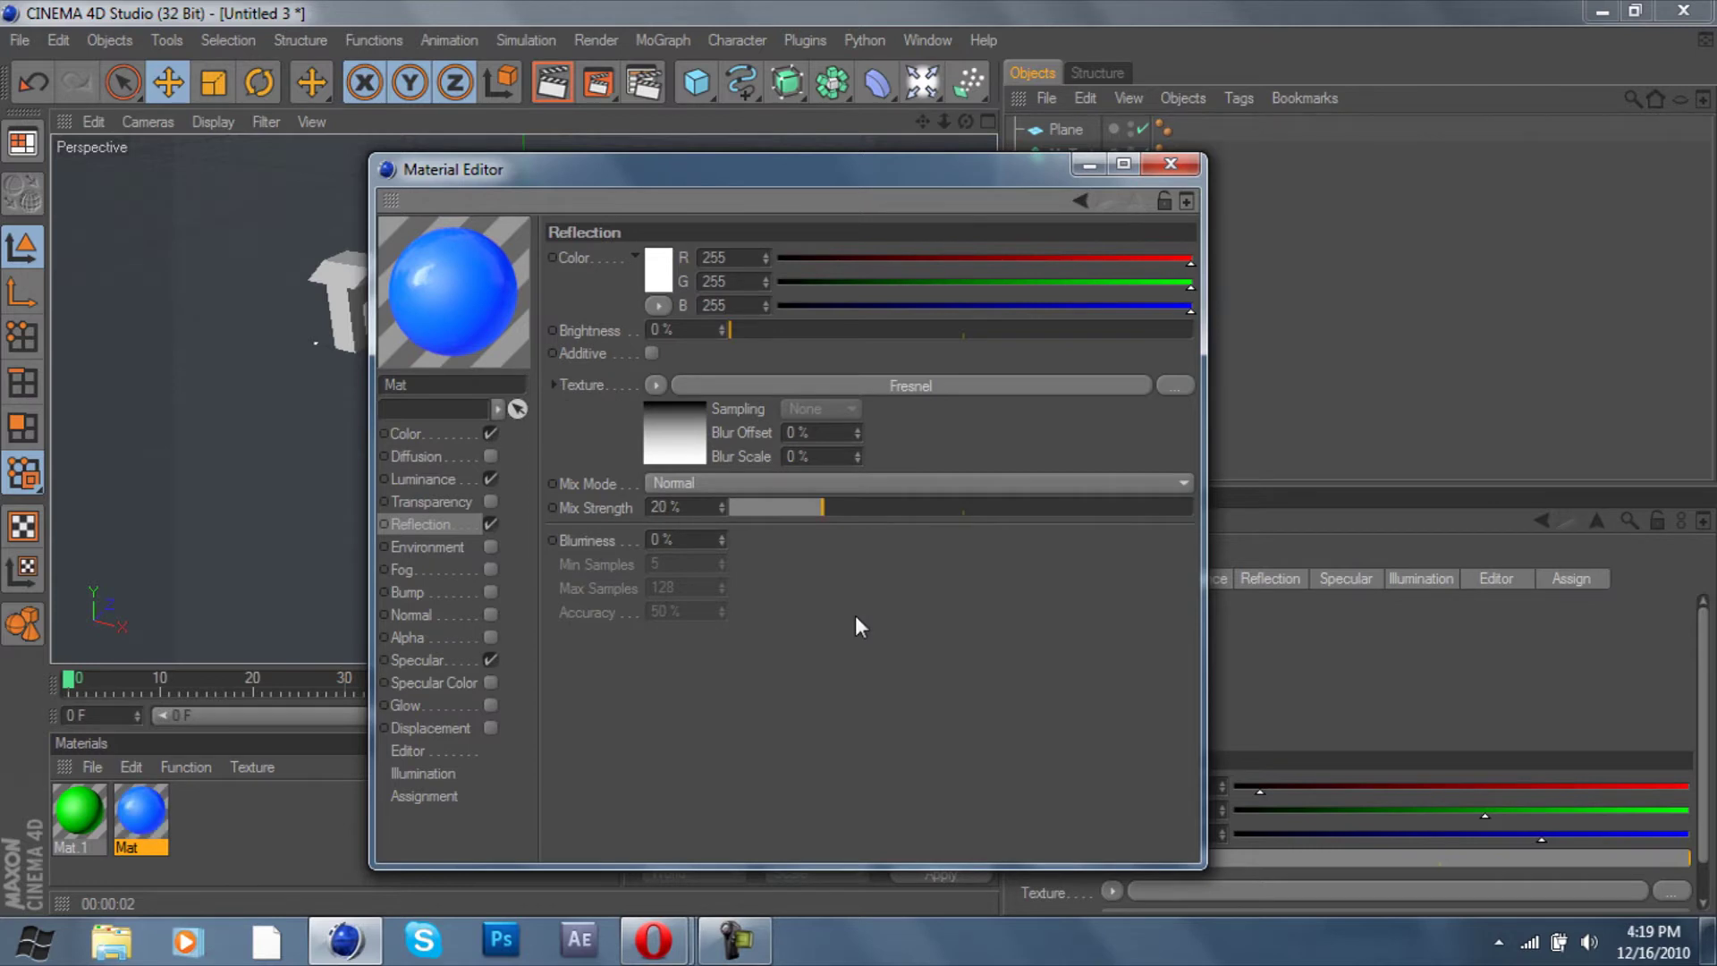
pyautogui.click(1170, 162)
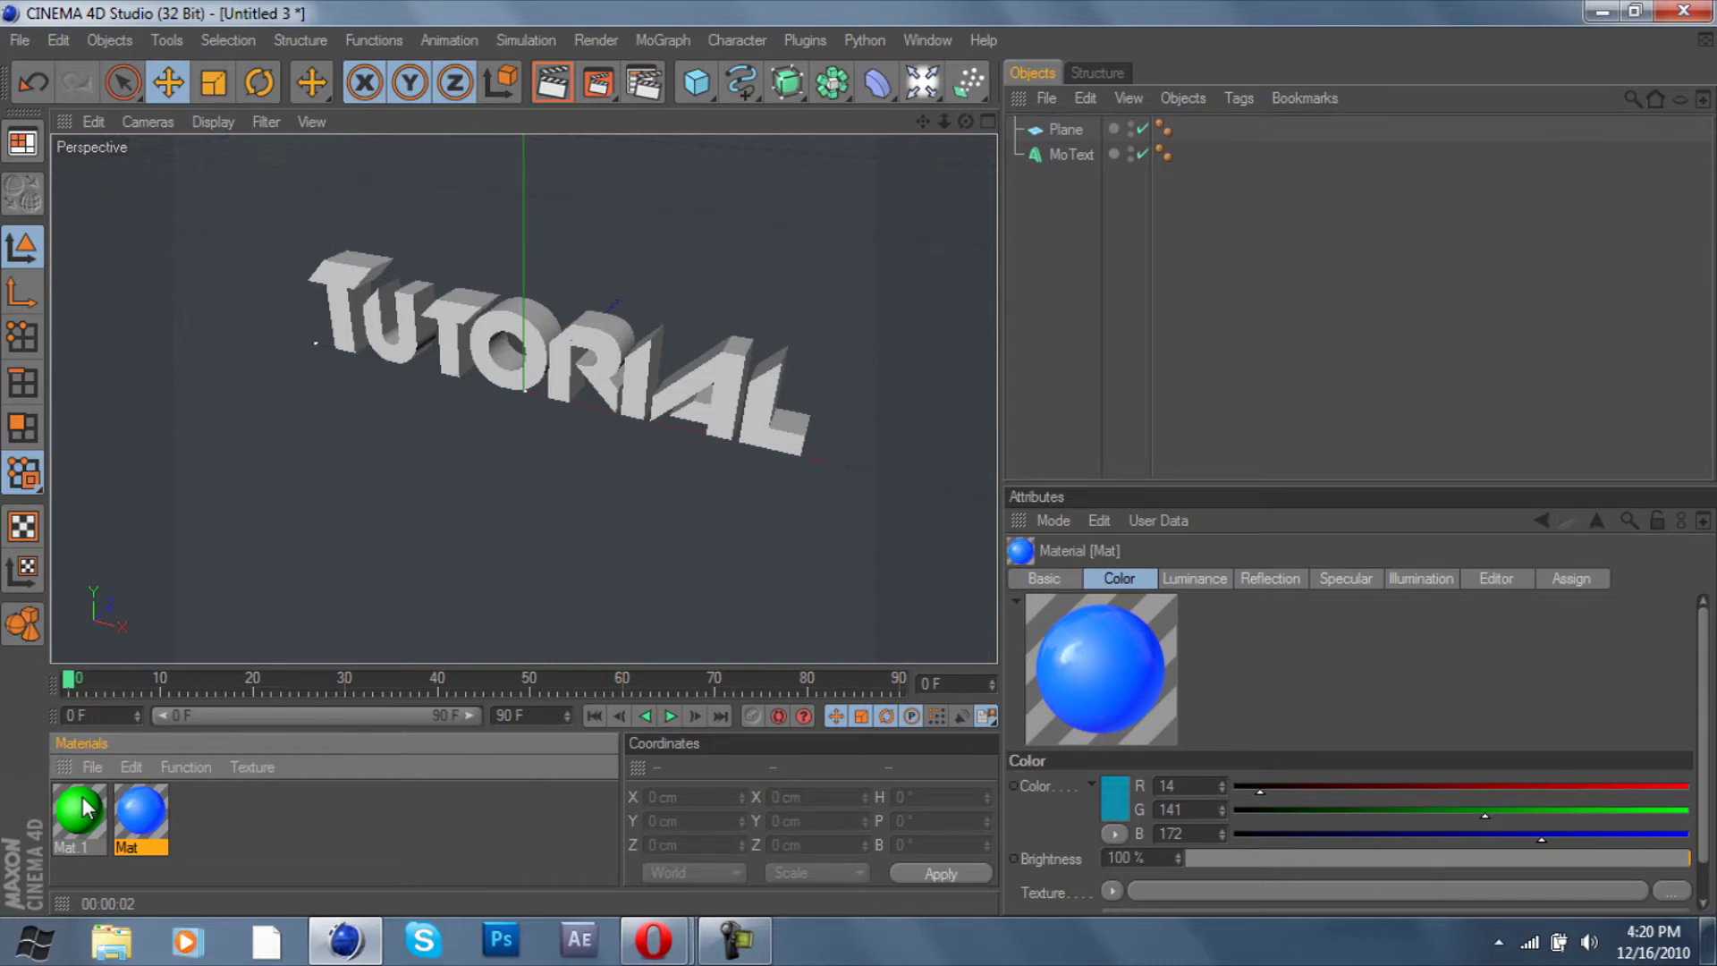
# Apply the materials Mat.1 and Mat to the MoText object and render the active view as a check
pyautogui.moveTo(85, 808); pyautogui.dragTo(456, 311)
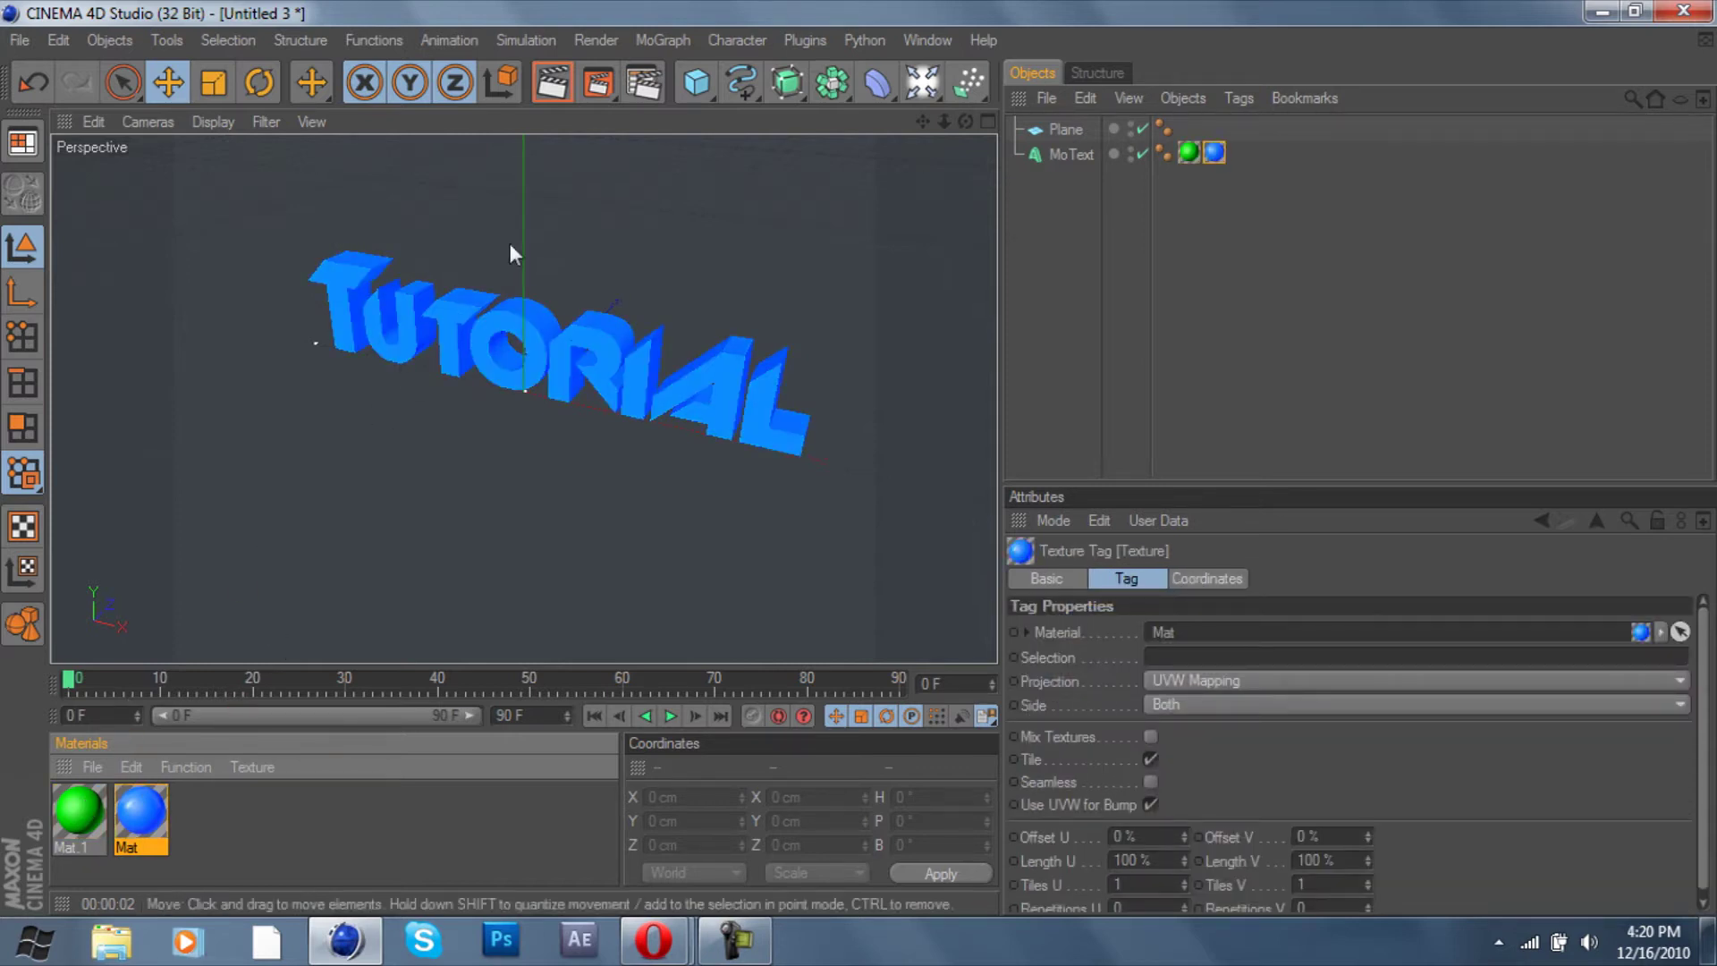
pyautogui.click(555, 84)
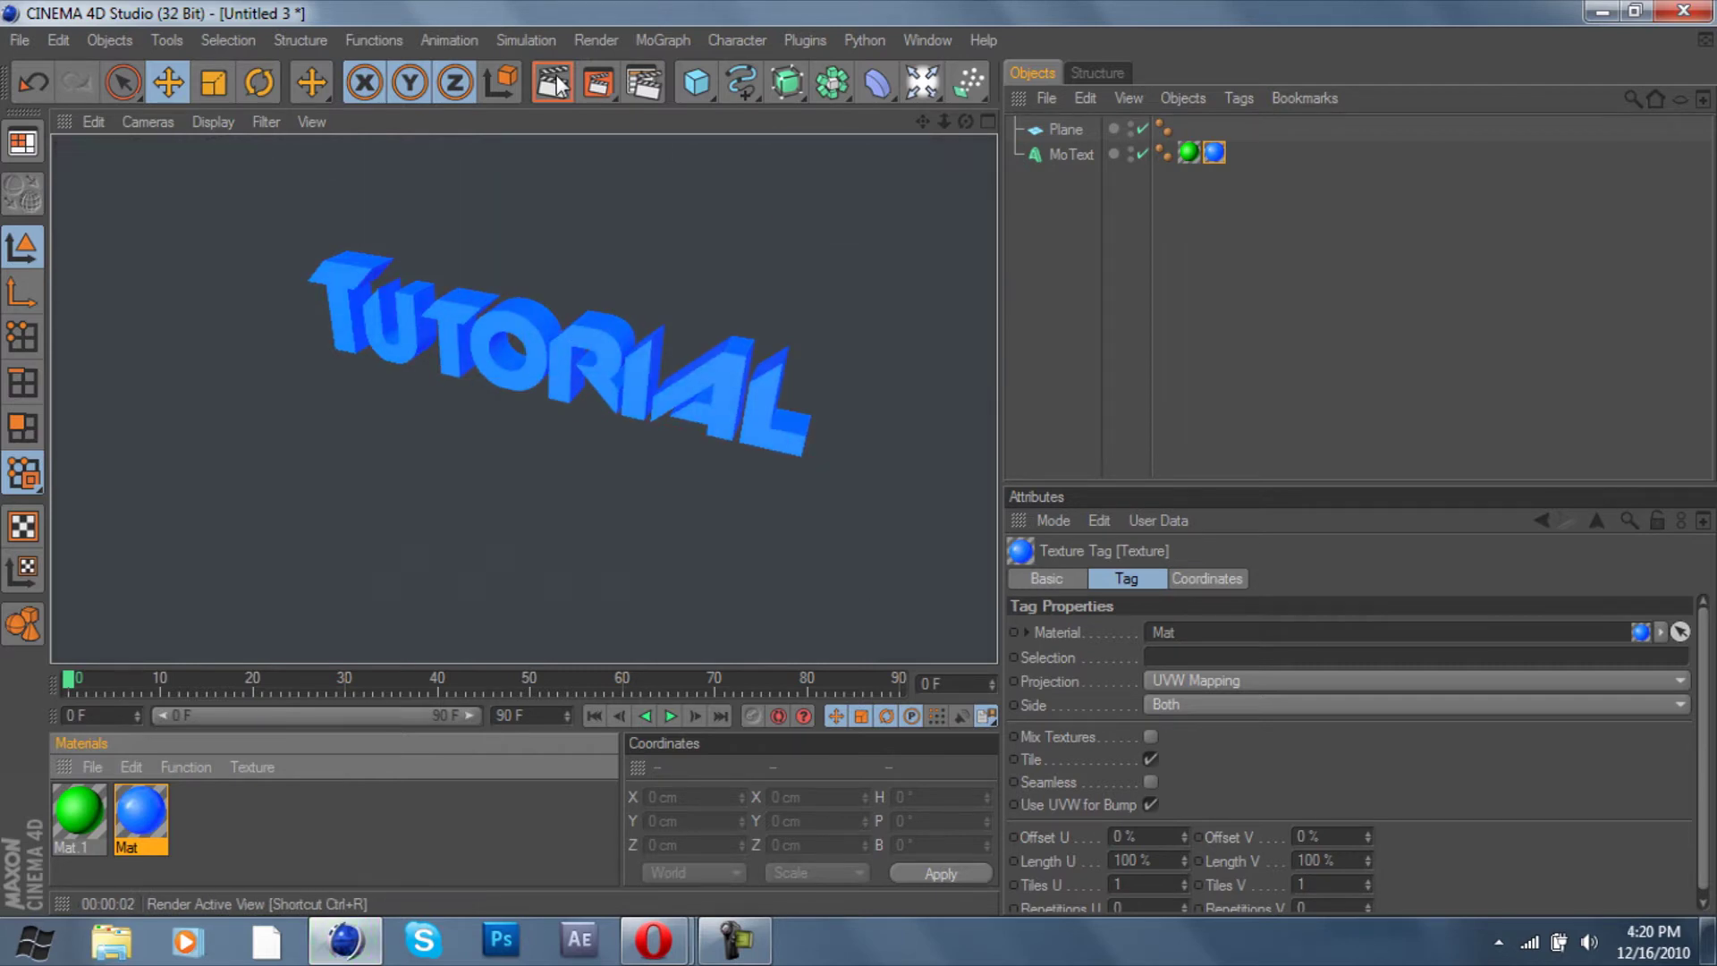
pyautogui.click(1048, 279)
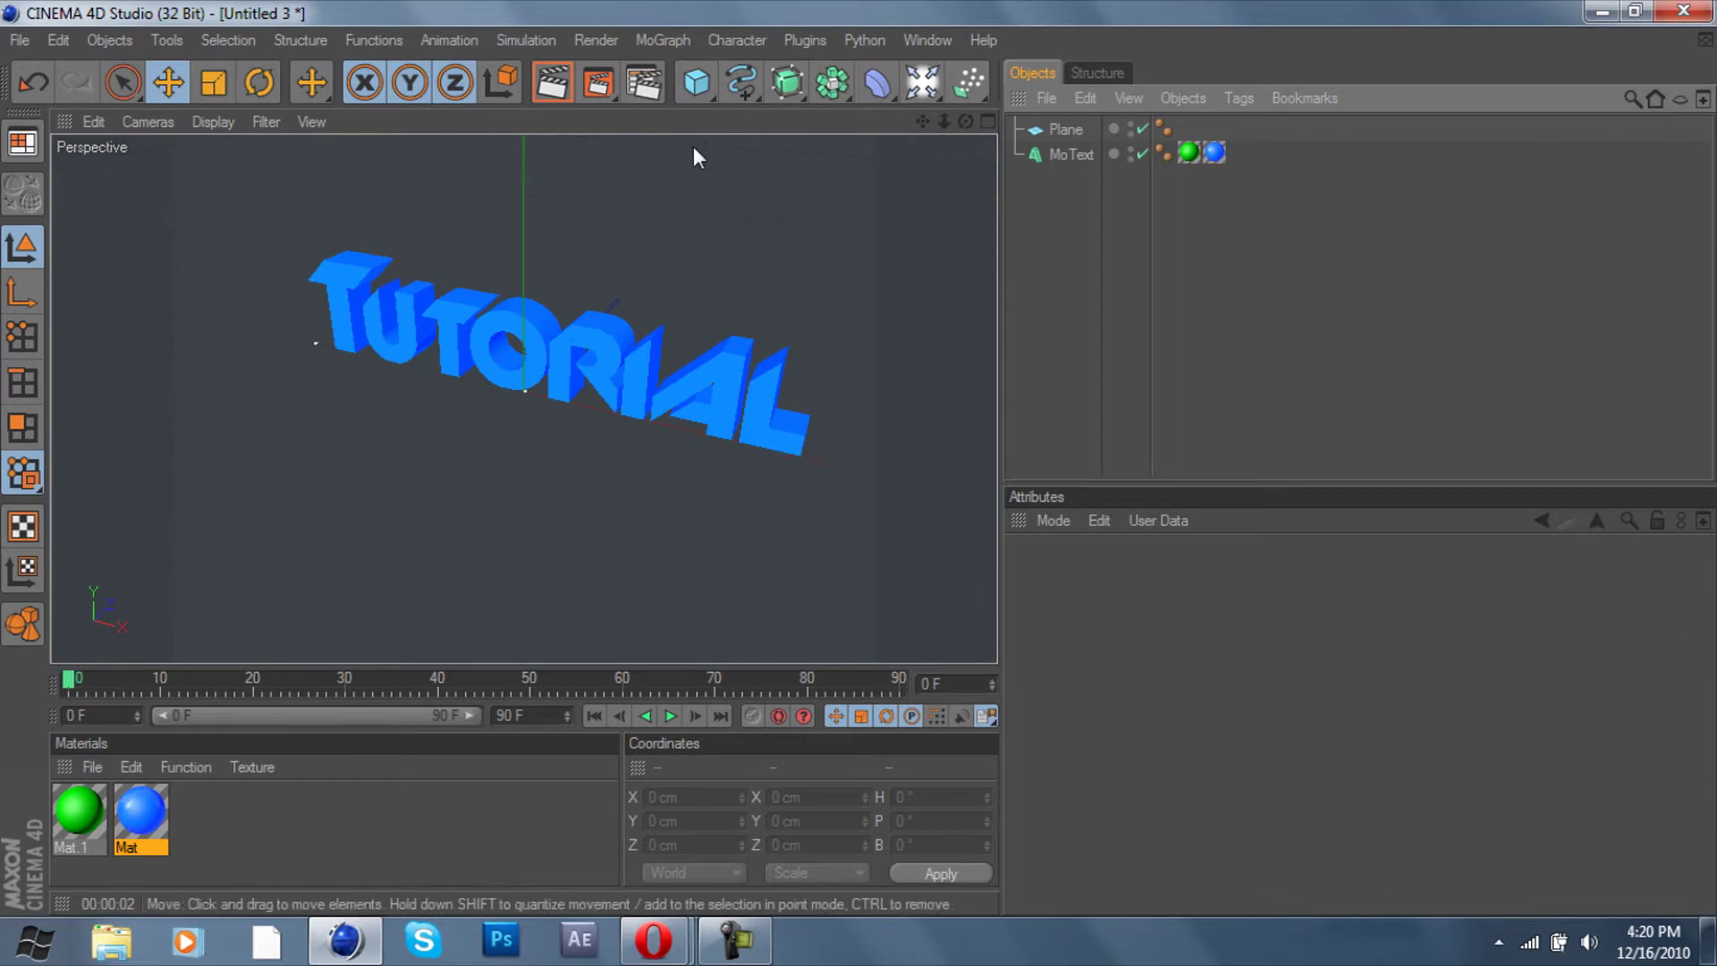
# Break the MoText object into 10 pieces with the Thrausi plugin, using Voronoi mode with Randomize enabled
pyautogui.click(1059, 161)
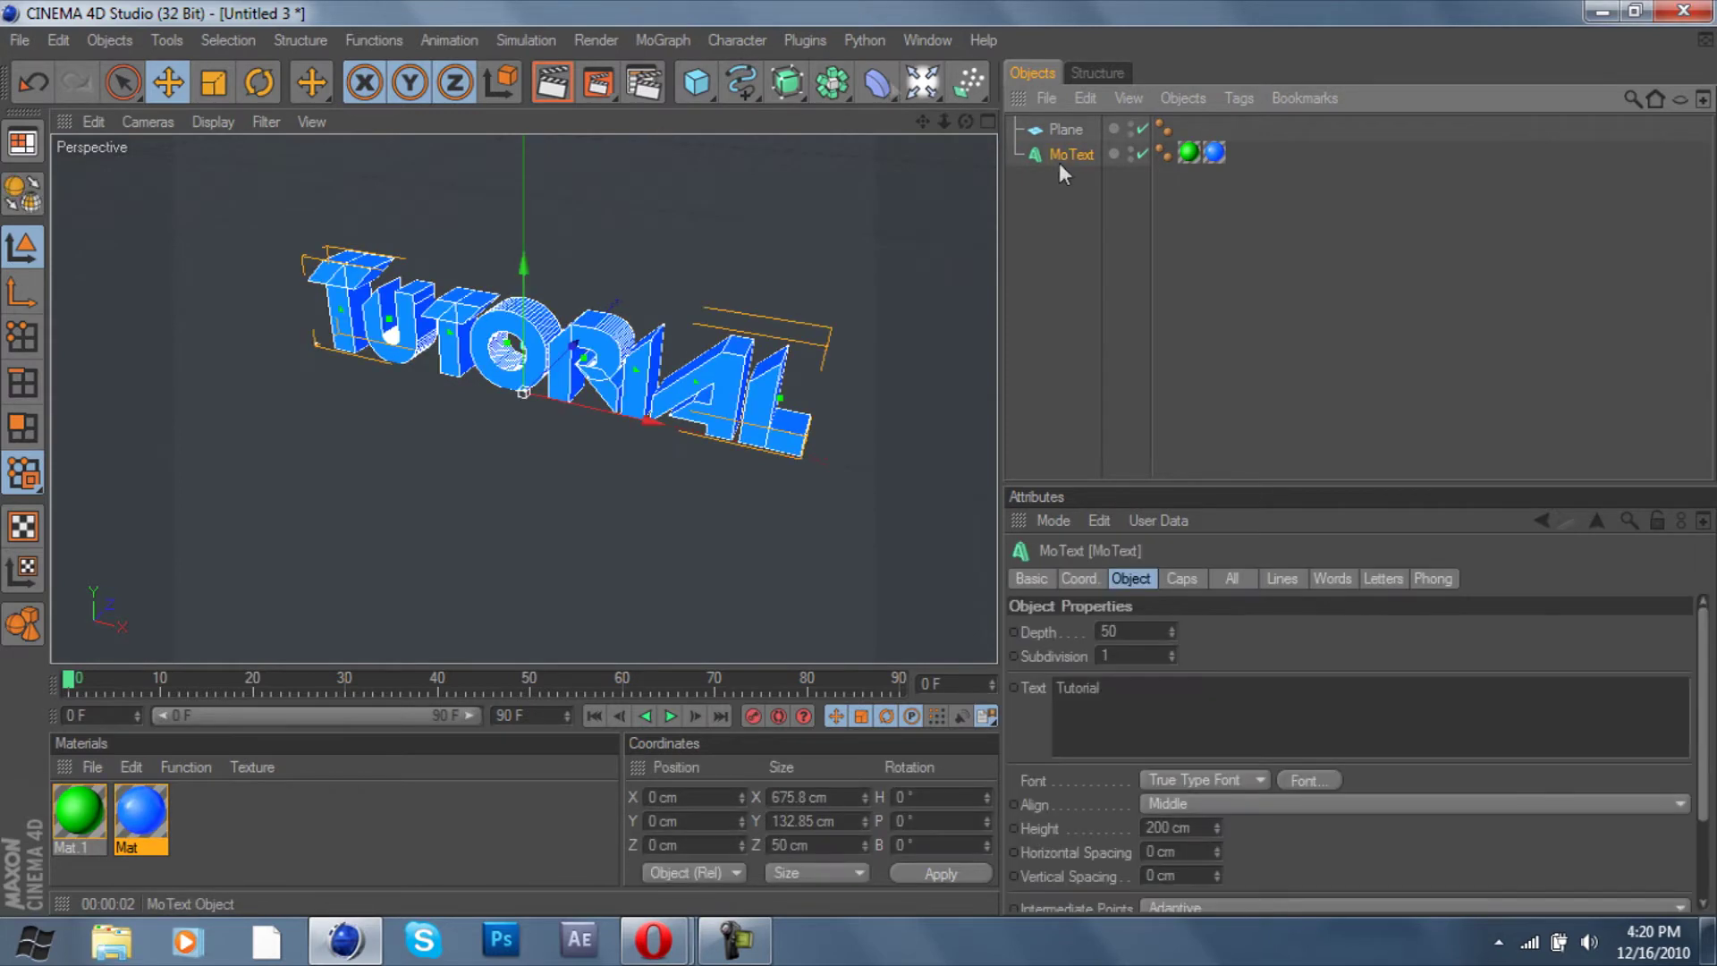
pyautogui.click(807, 38)
pyautogui.moveTo(887, 132)
pyautogui.click(960, 141)
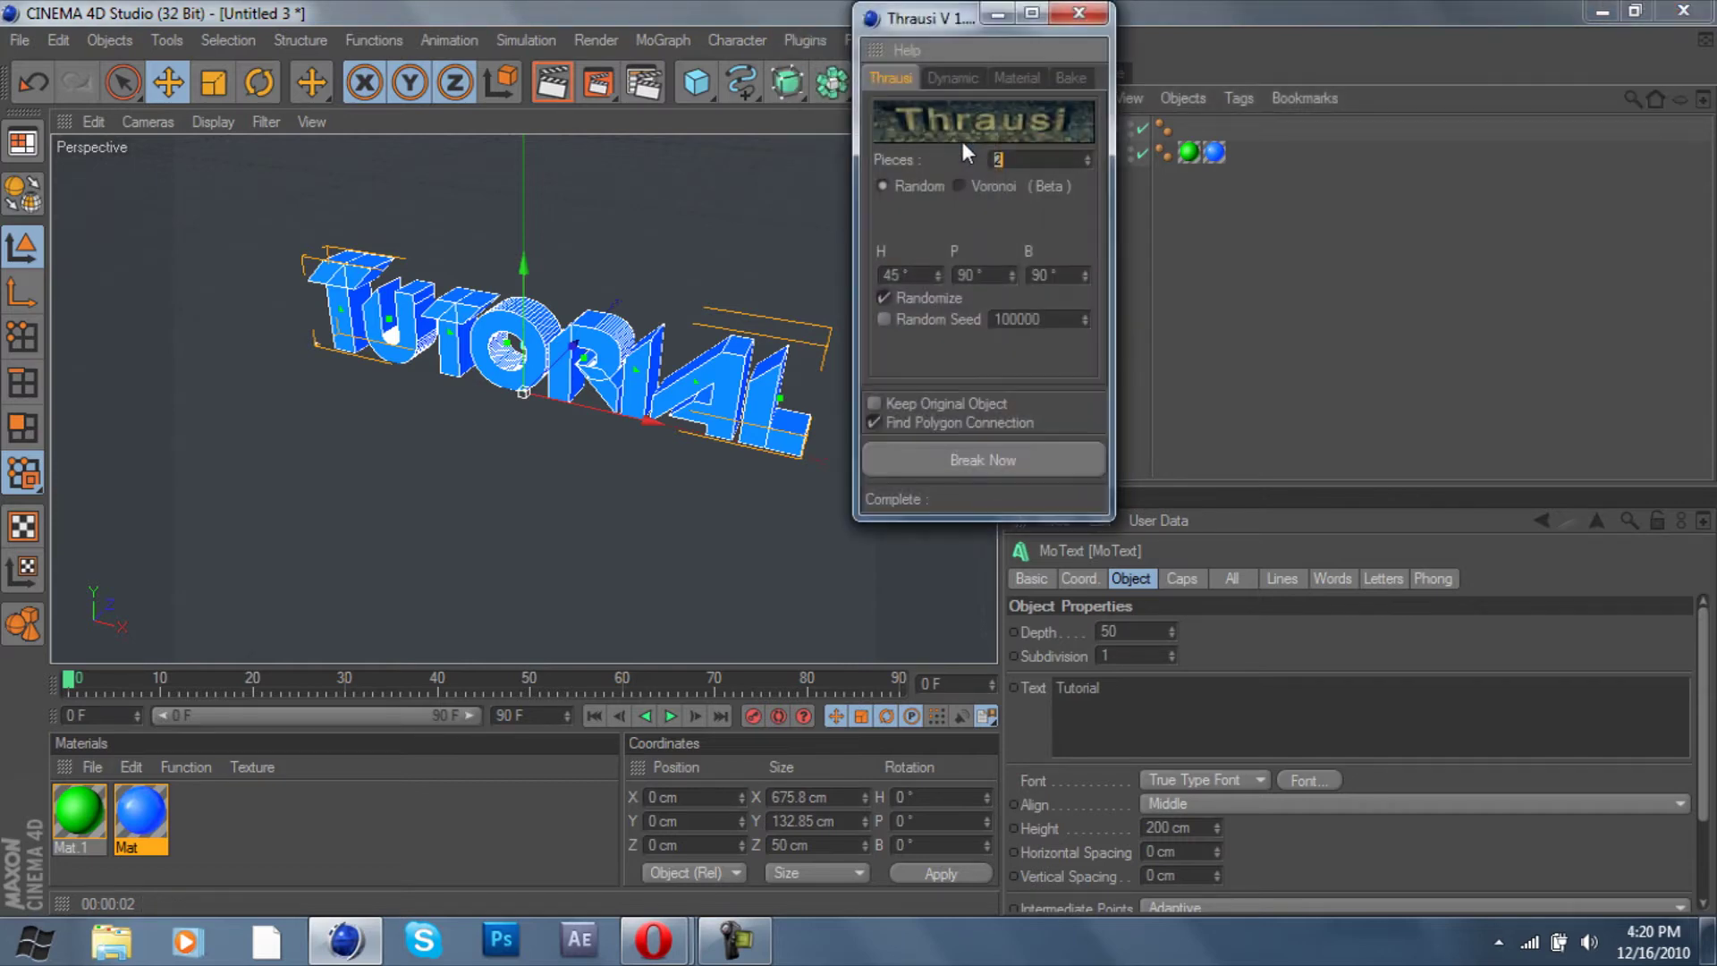
pyautogui.click(959, 185)
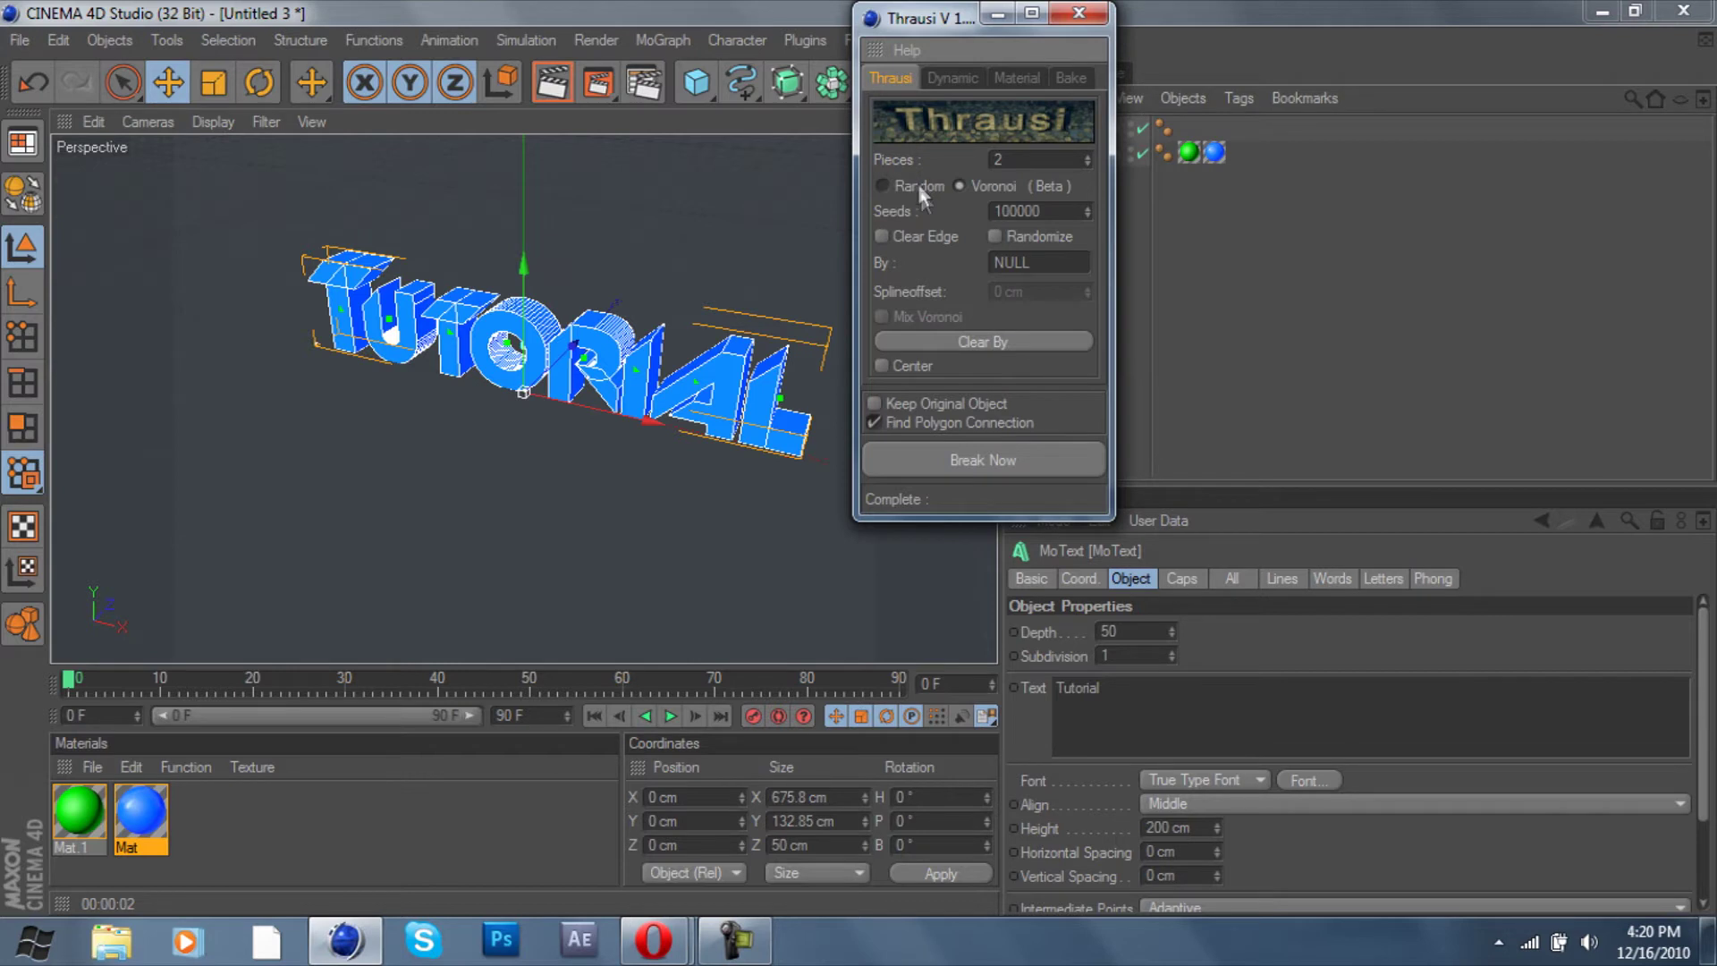
pyautogui.doubleClick(1014, 158)
pyautogui.write('10')
pyautogui.click(995, 236)
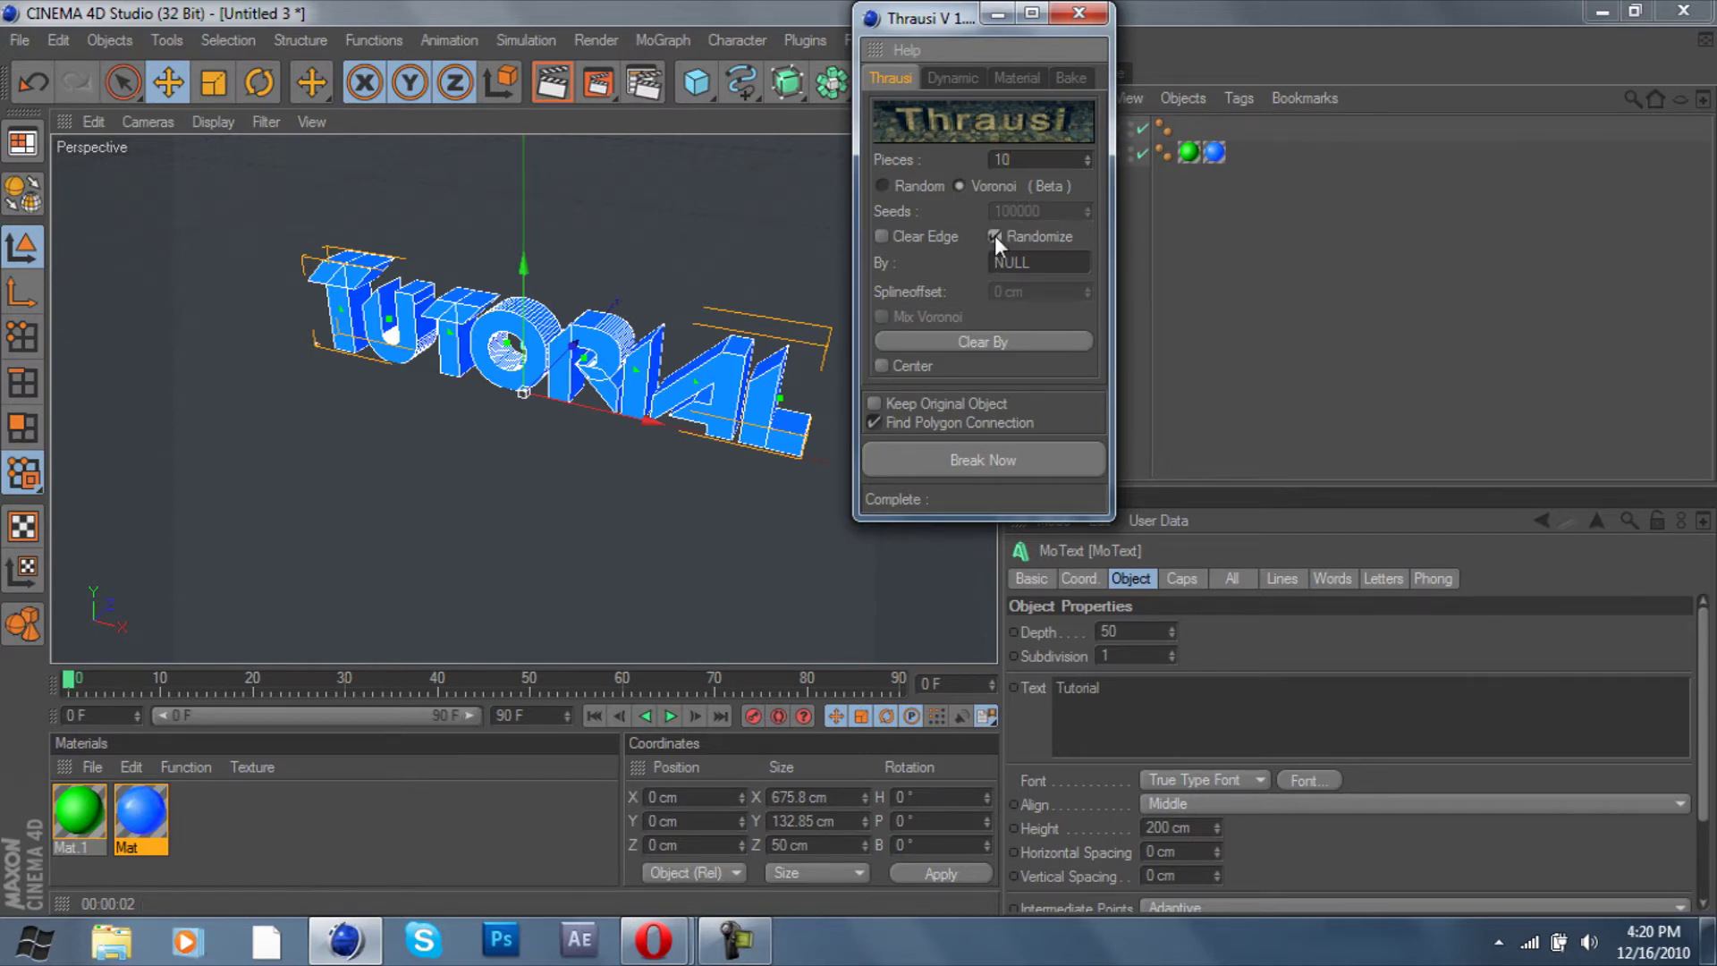
pyautogui.click(980, 458)
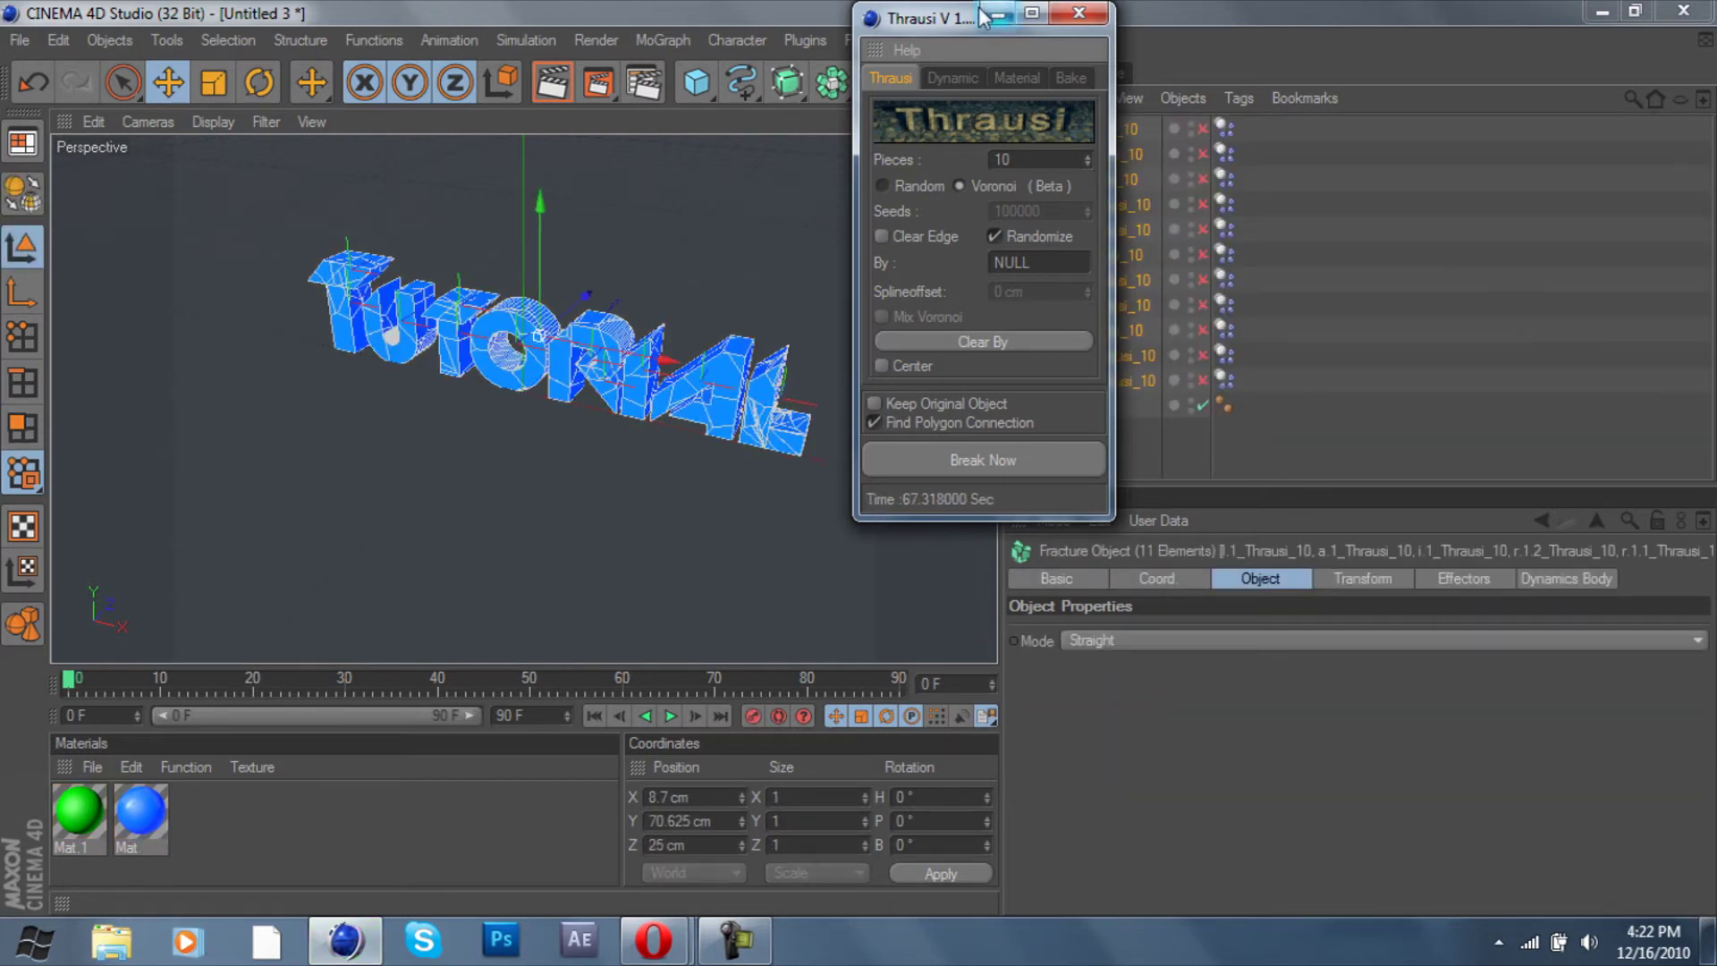
pyautogui.click(1079, 13)
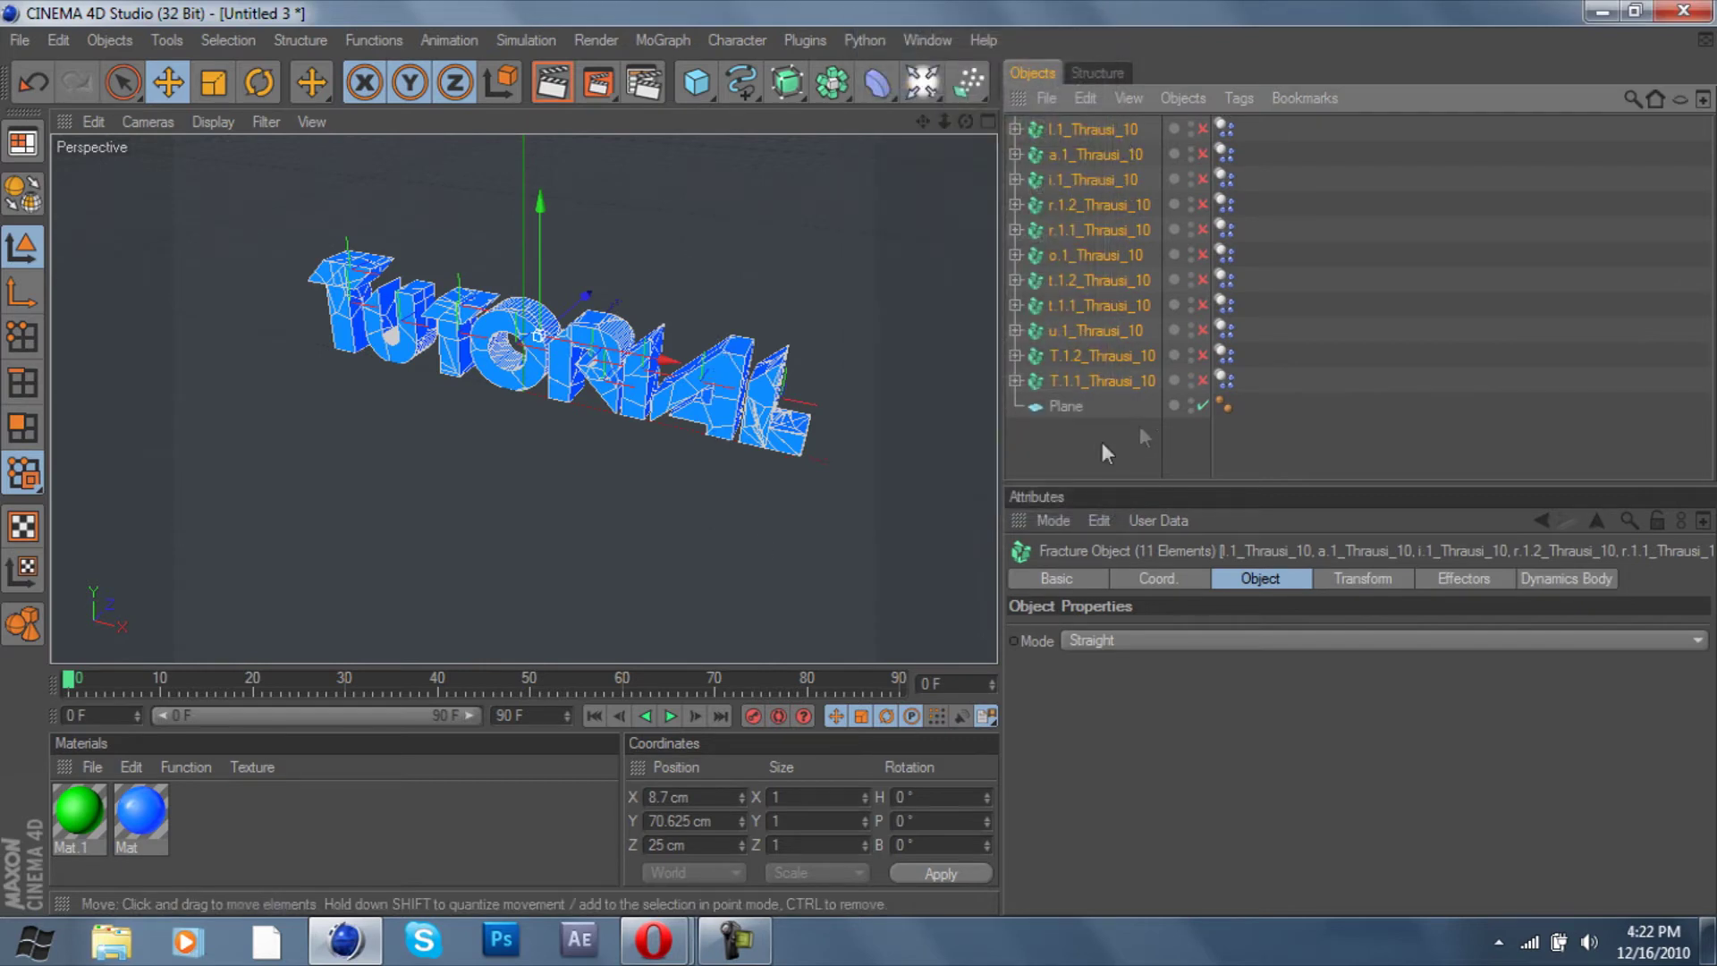
# Play the shatter simulation of the text pieces and return the timeline to frame 0
pyautogui.click(729, 581)
pyautogui.click(669, 715)
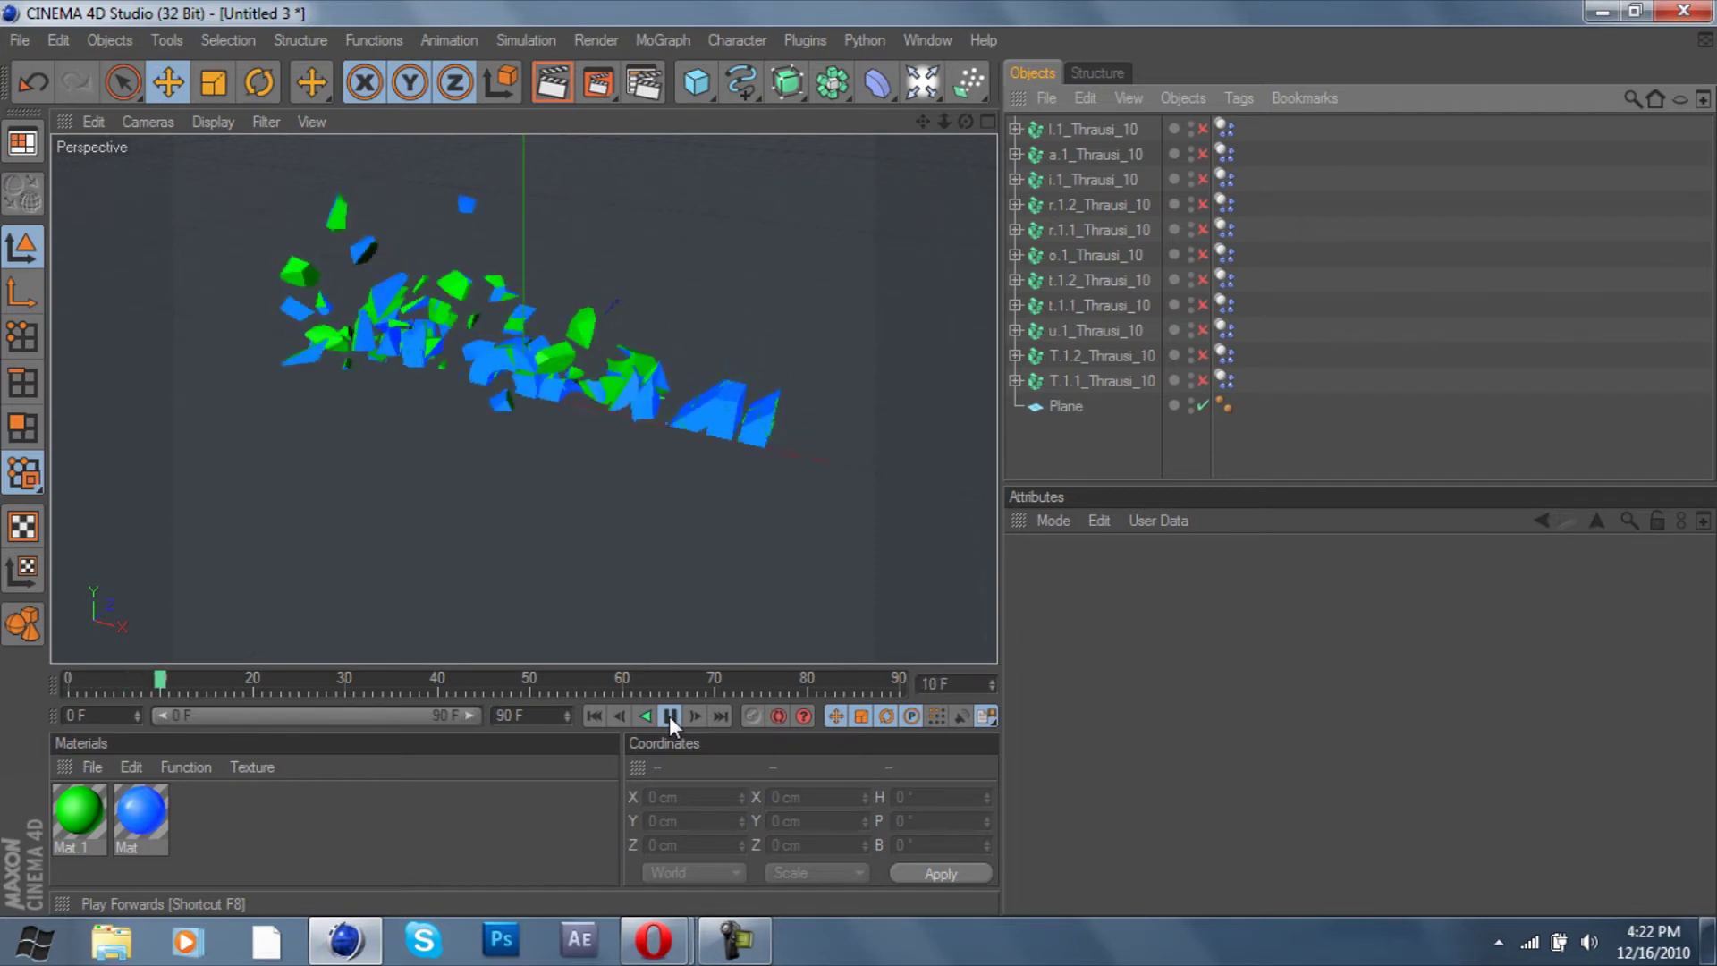
pyautogui.click(256, 679)
pyautogui.moveTo(256, 680); pyautogui.dragTo(52, 651)
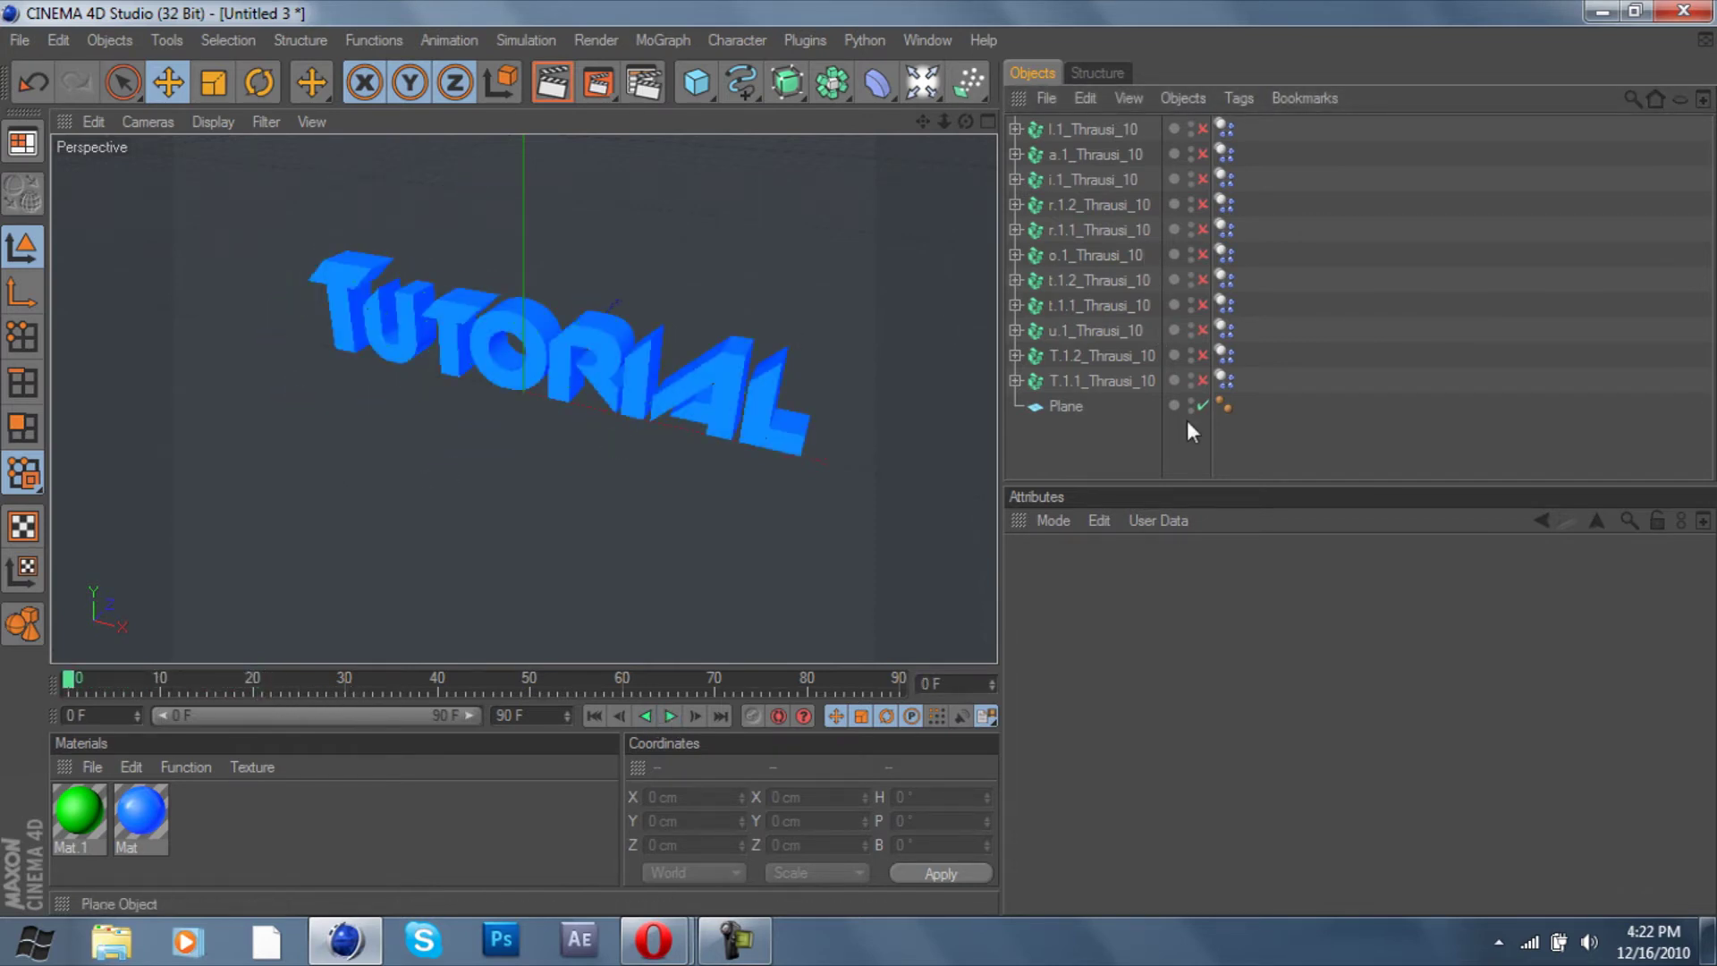
# Add a Dynamics Body tag to the Plane and set its Dynamic option to Off
pyautogui.rightClick(1057, 409)
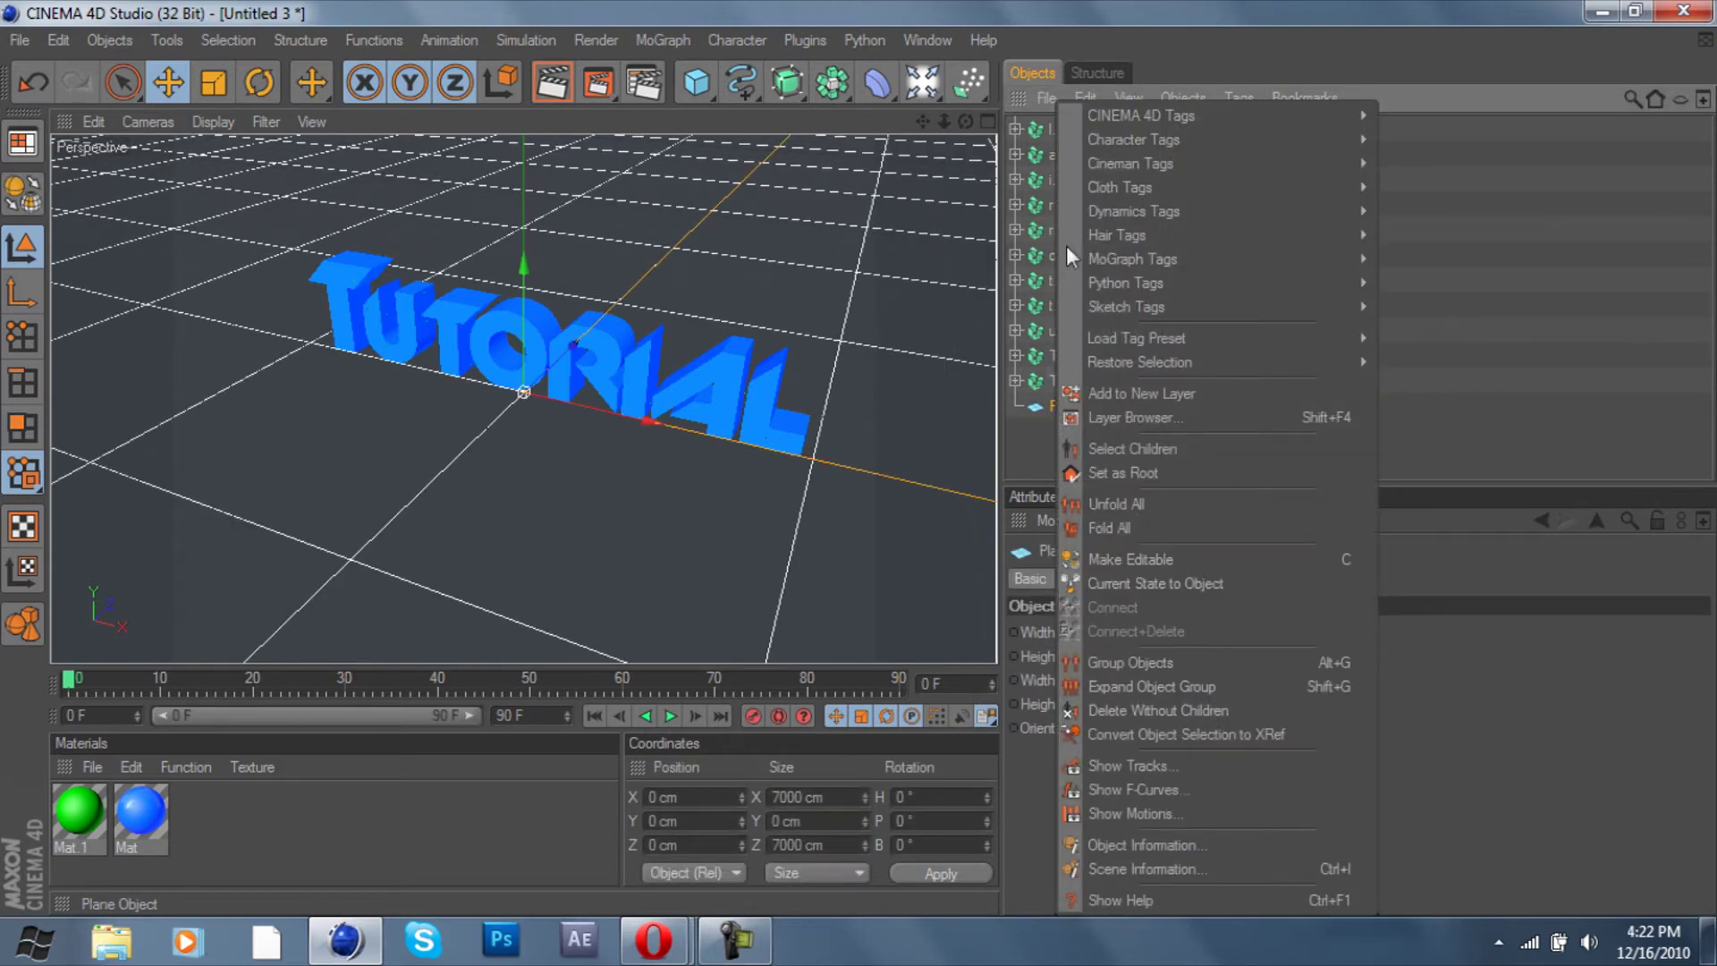
pyautogui.moveTo(1108, 210)
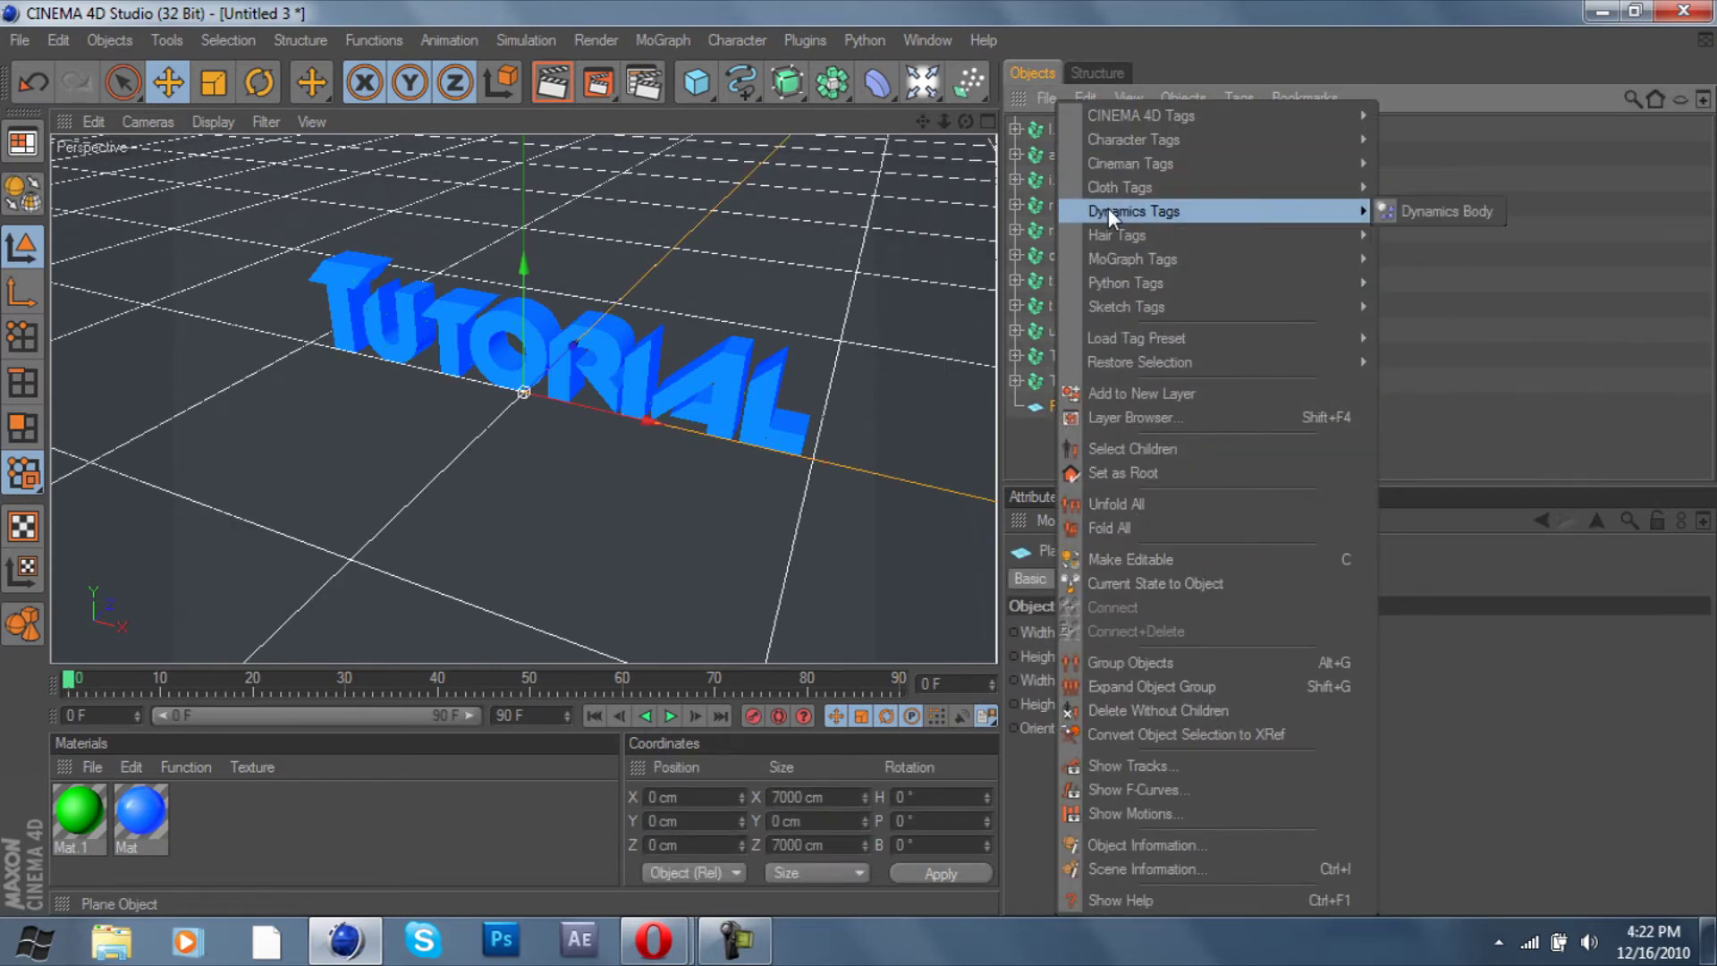
pyautogui.moveTo(1127, 265)
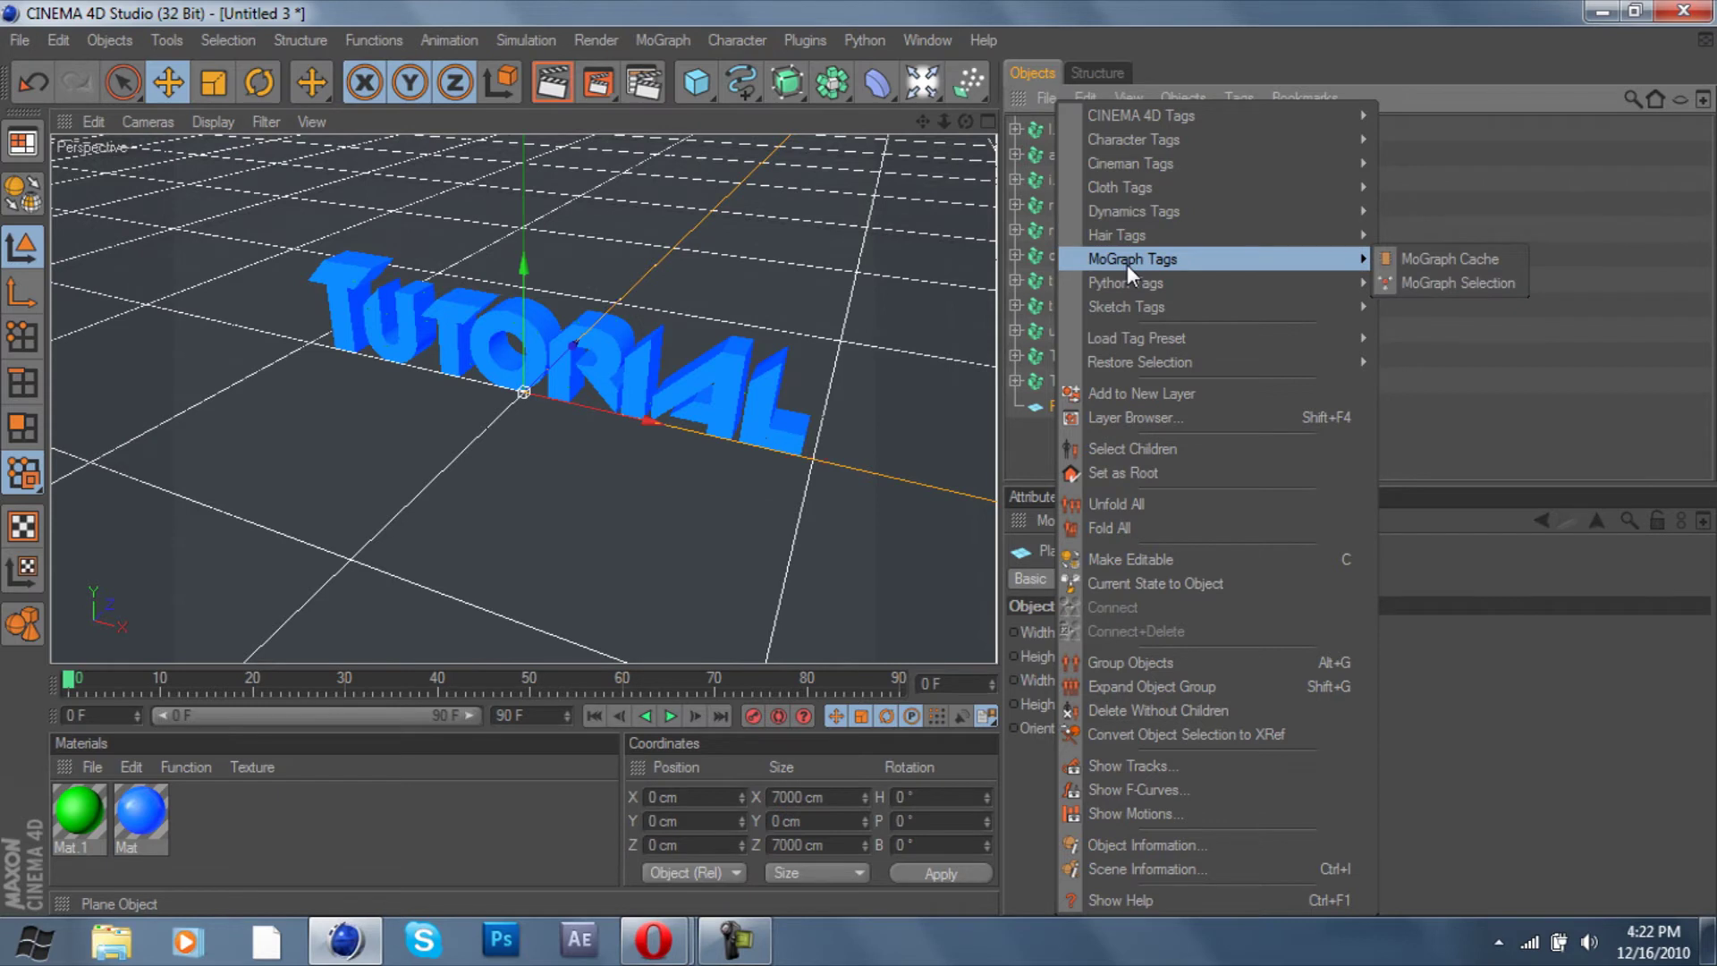
pyautogui.moveTo(1324, 211)
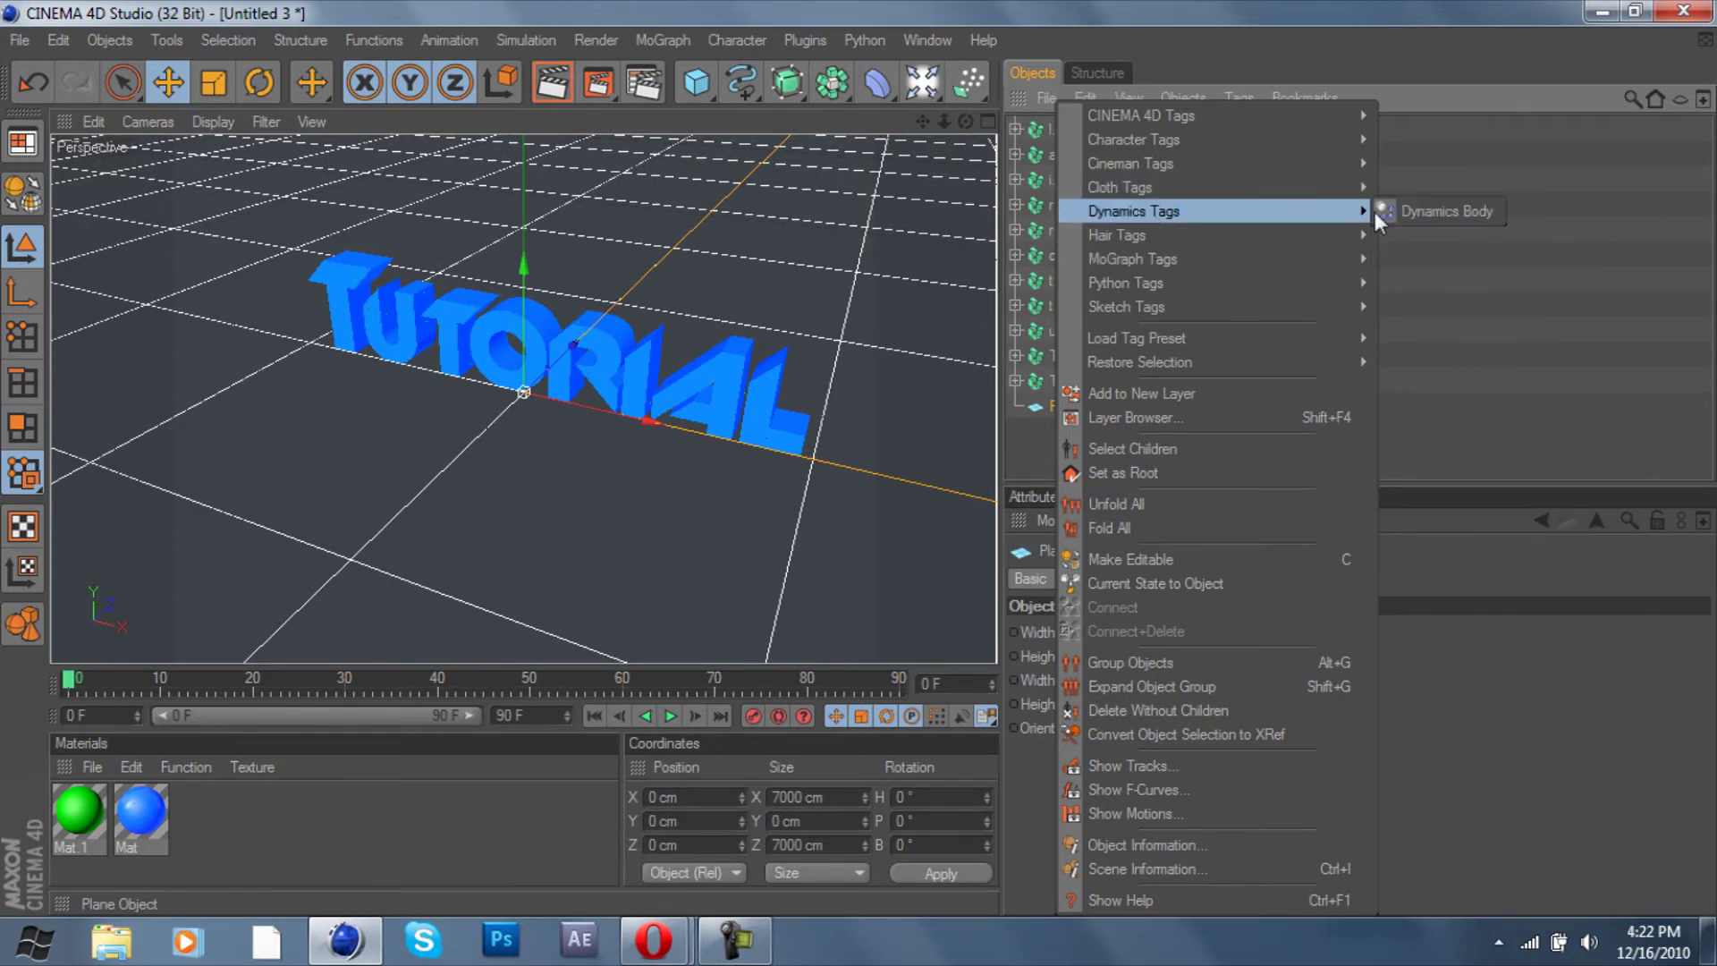
pyautogui.click(1415, 208)
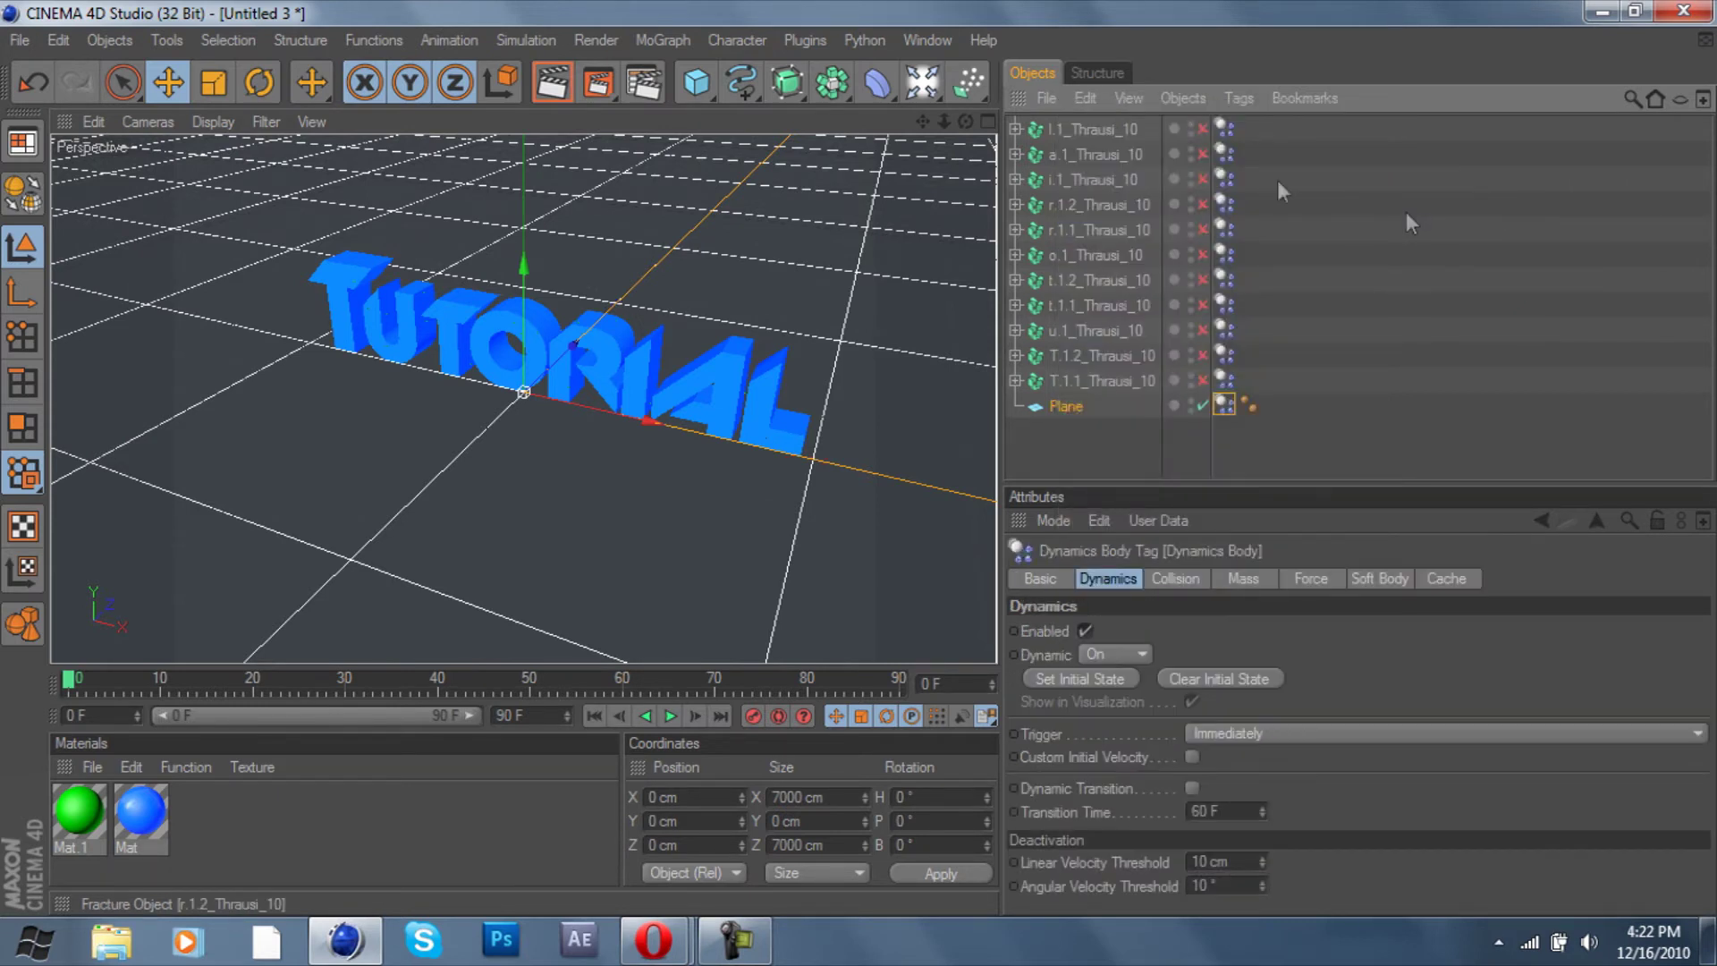
pyautogui.click(1108, 653)
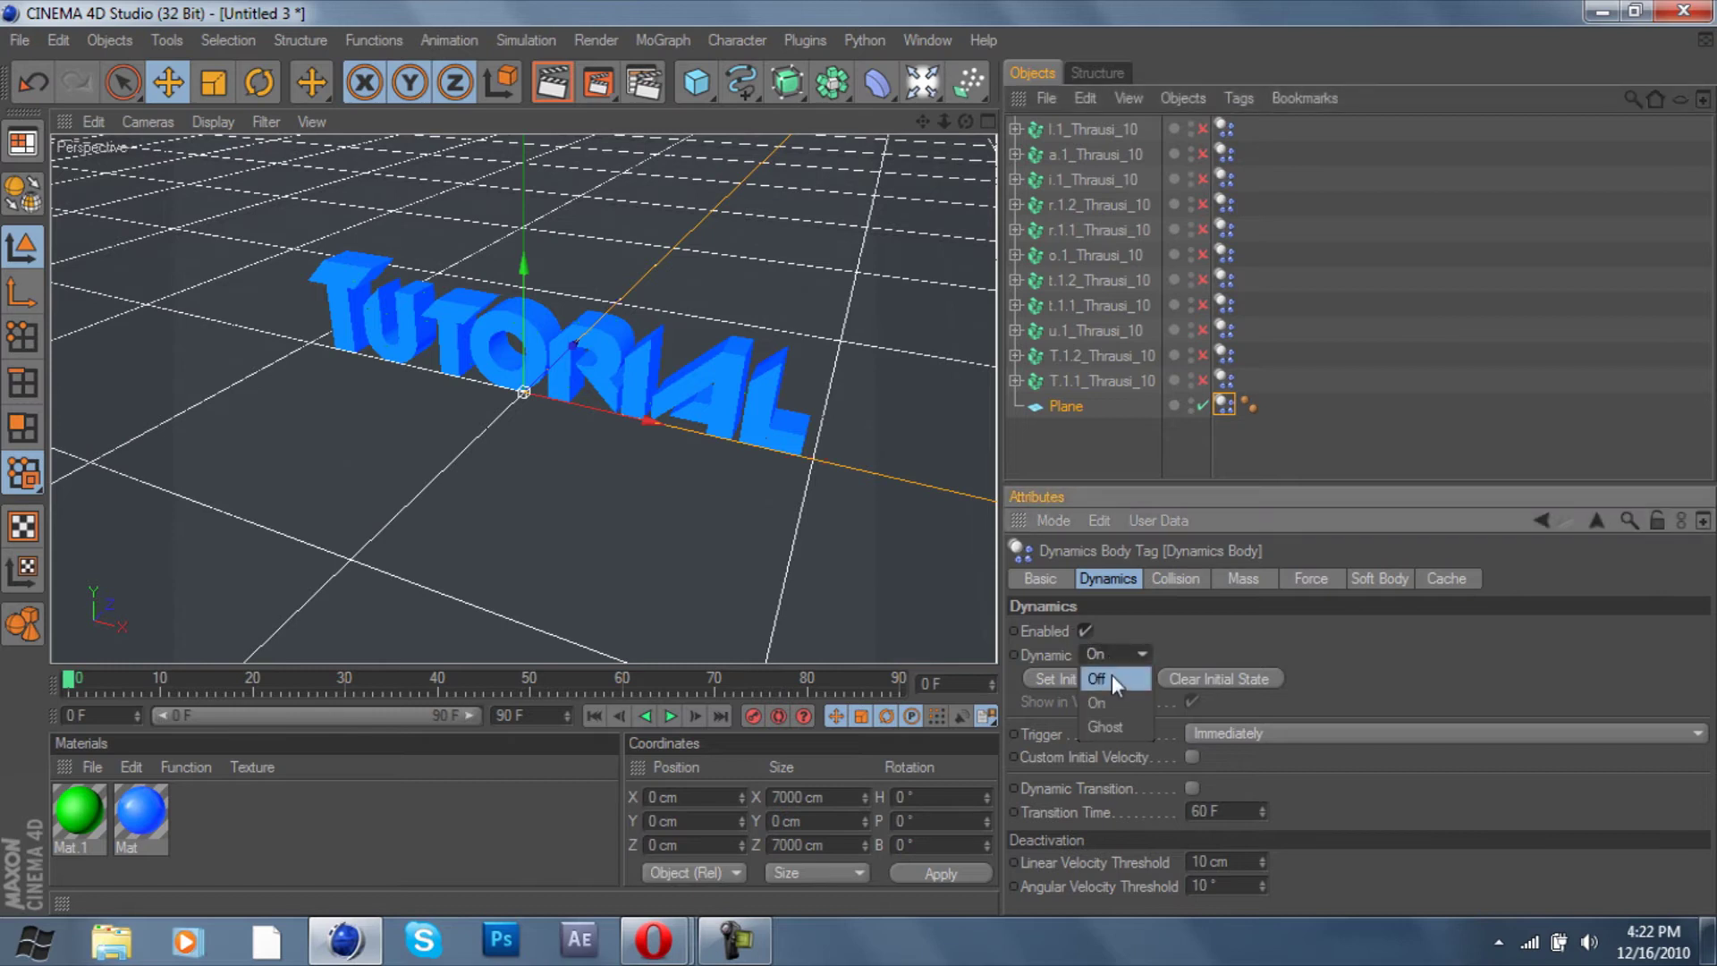
pyautogui.click(1113, 674)
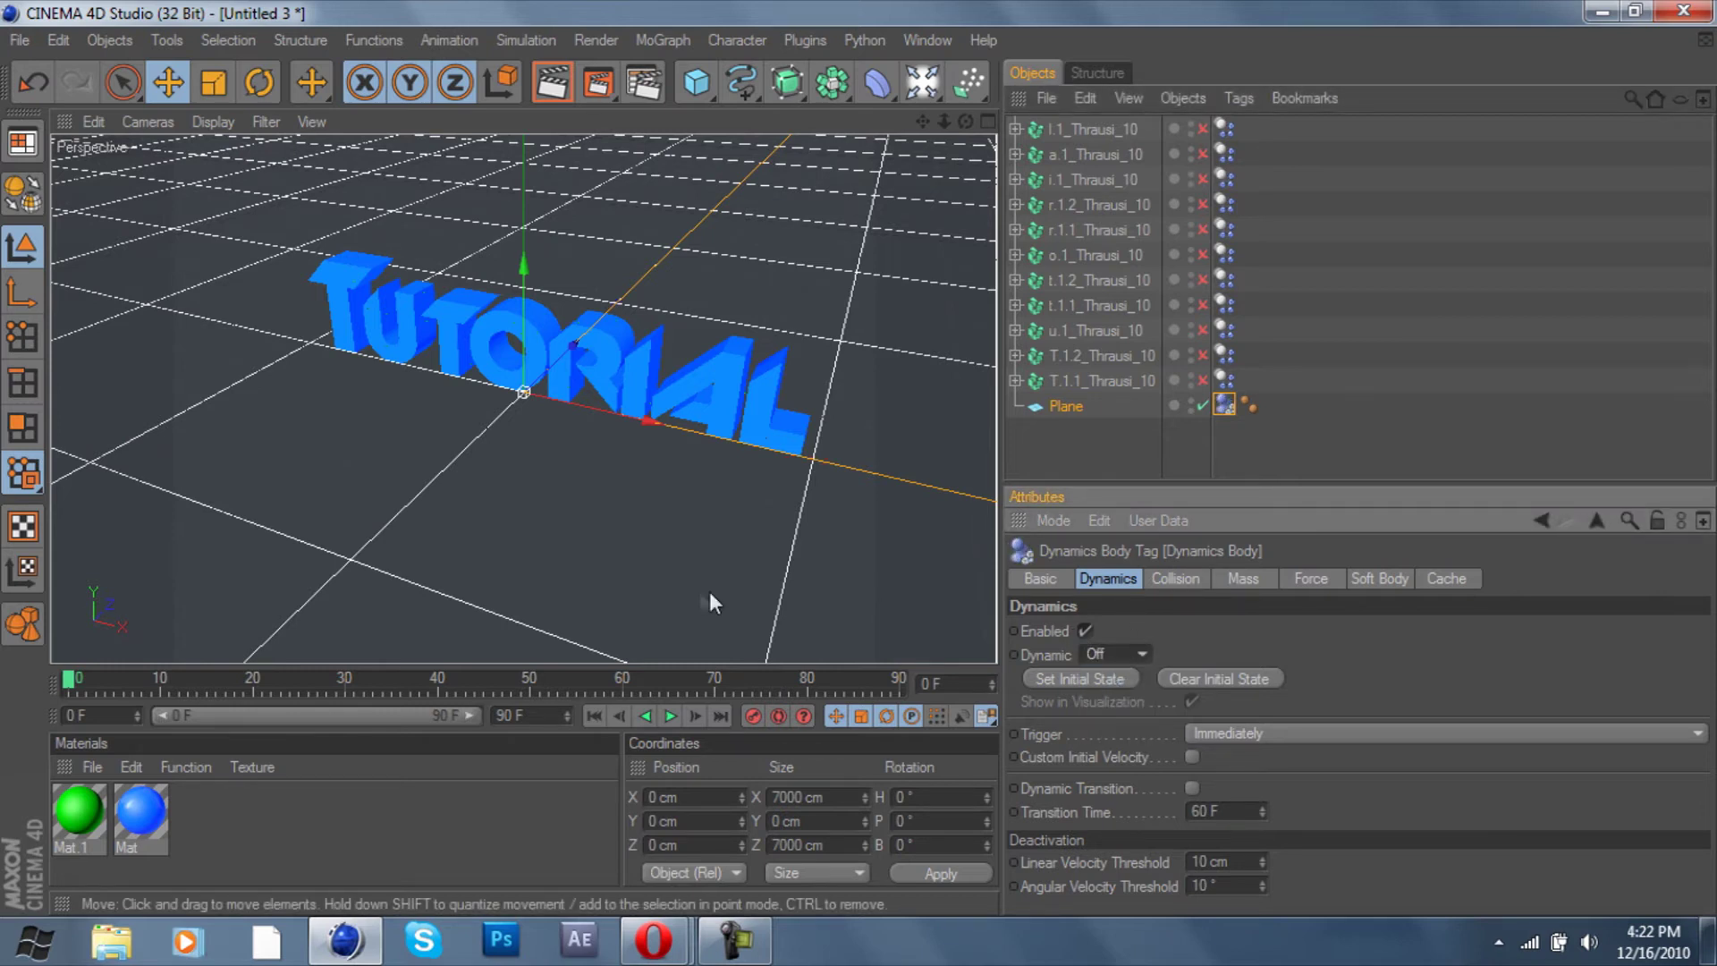
# Play the simulation with the plane as a collision floor, return to frame 0 and deselect the plane
pyautogui.click(673, 715)
pyautogui.moveTo(126, 681); pyautogui.dragTo(66, 680)
pyautogui.click(1388, 184)
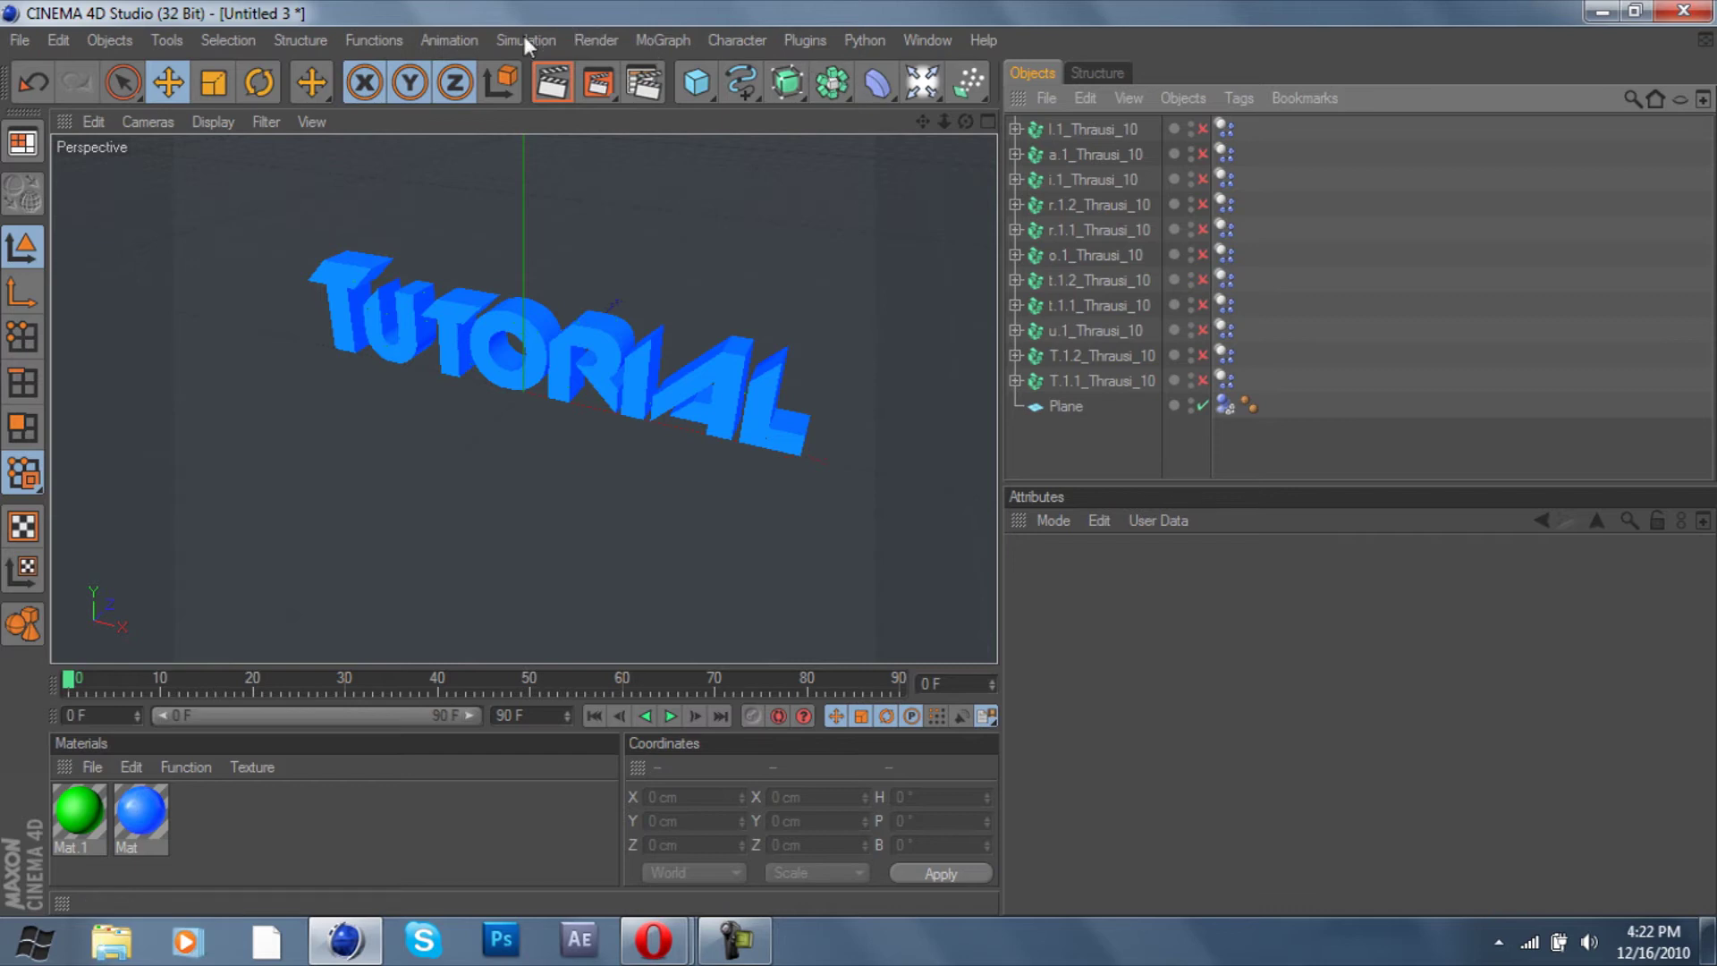
# Add a sphere to the scene and raise it to about 52 cm in Y, at the middle of the text
pyautogui.click(695, 83)
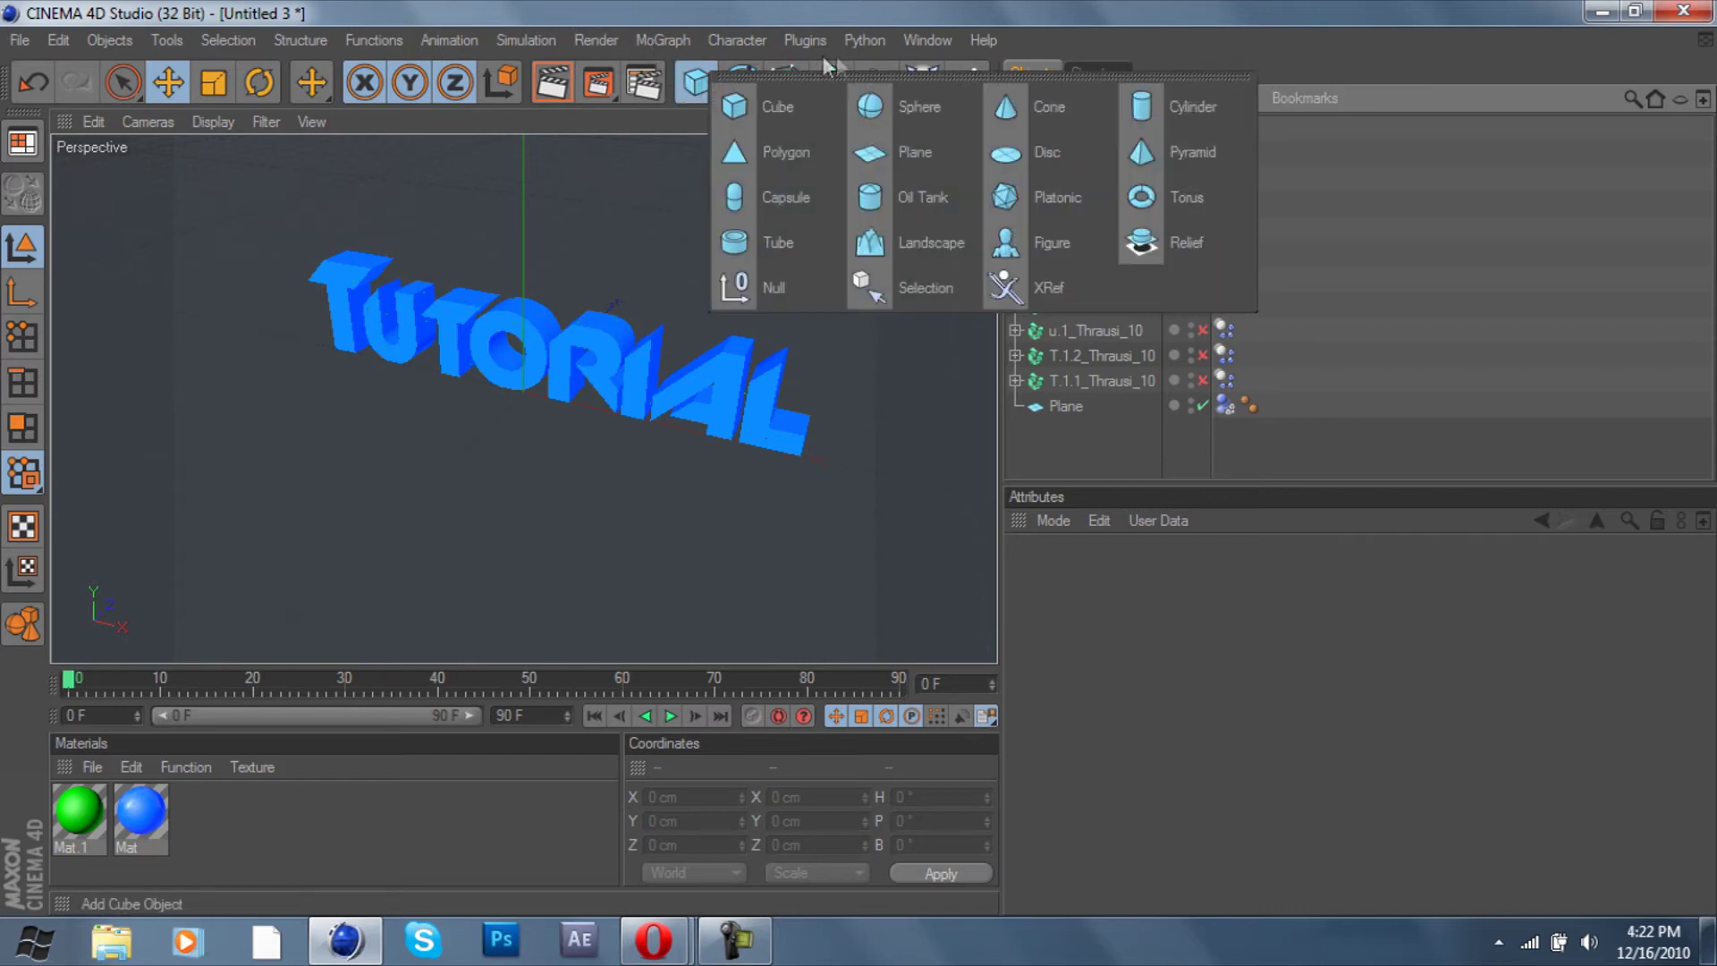
pyautogui.click(902, 103)
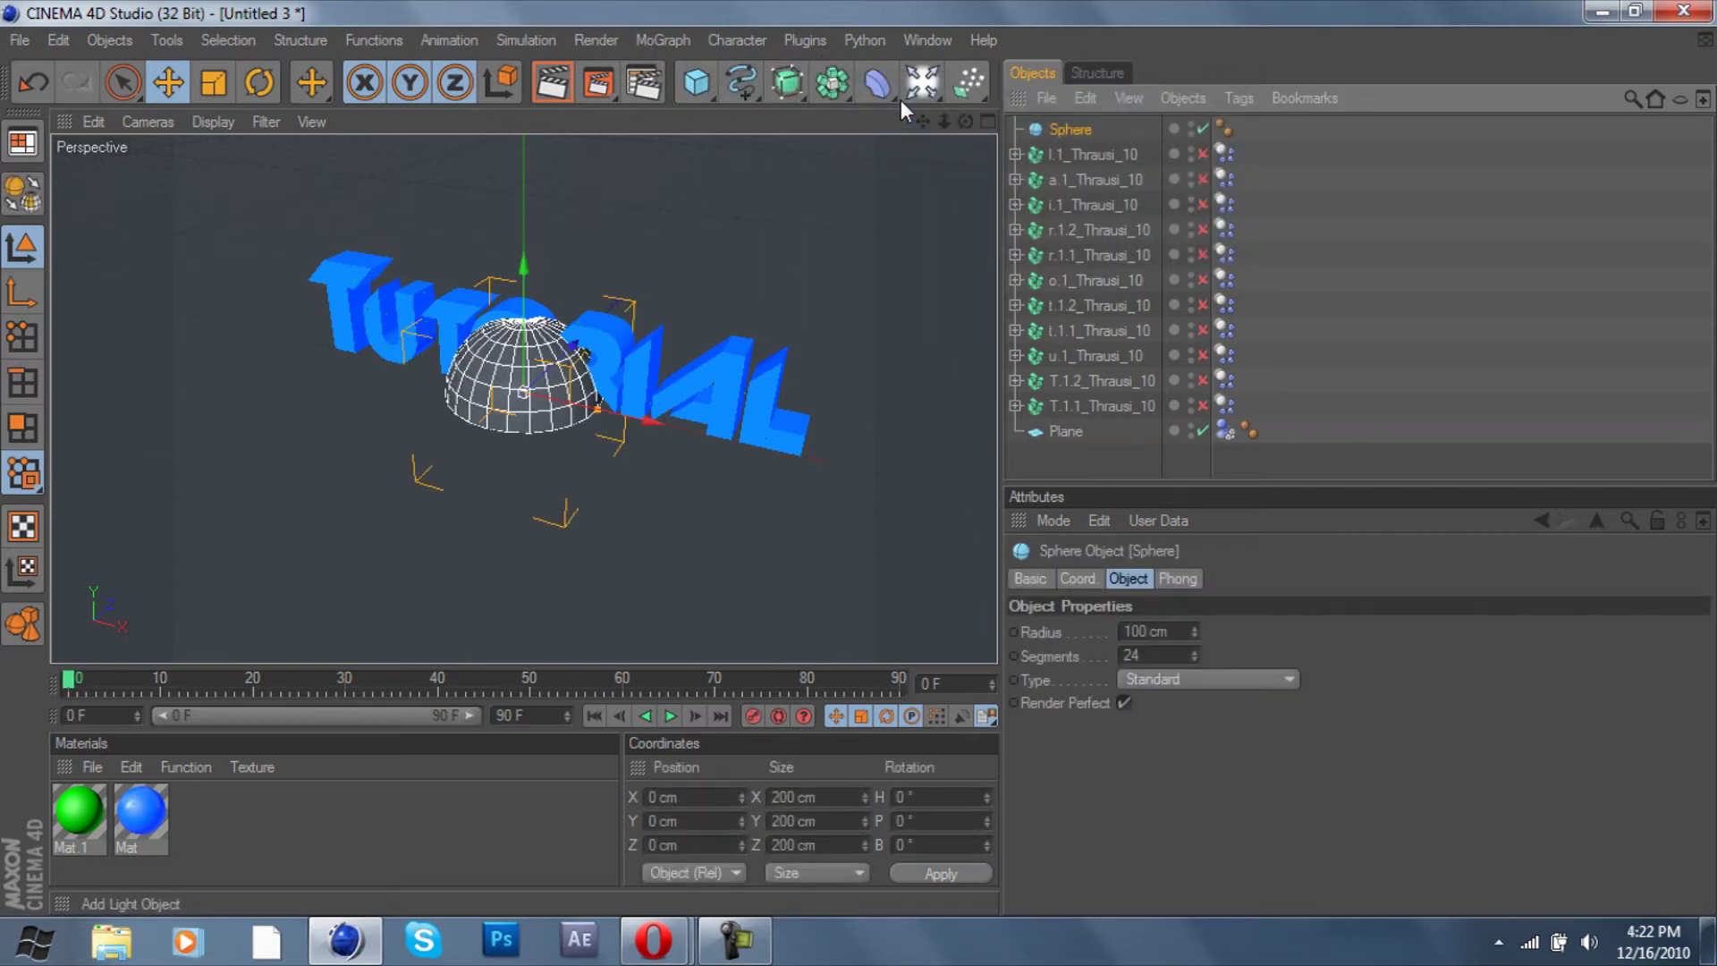
pyautogui.moveTo(516, 281); pyautogui.dragTo(329, 45)
# Scale the sphere down to about 146 cm and stretch it along the X axis to about 367 cm
pyautogui.press('t')
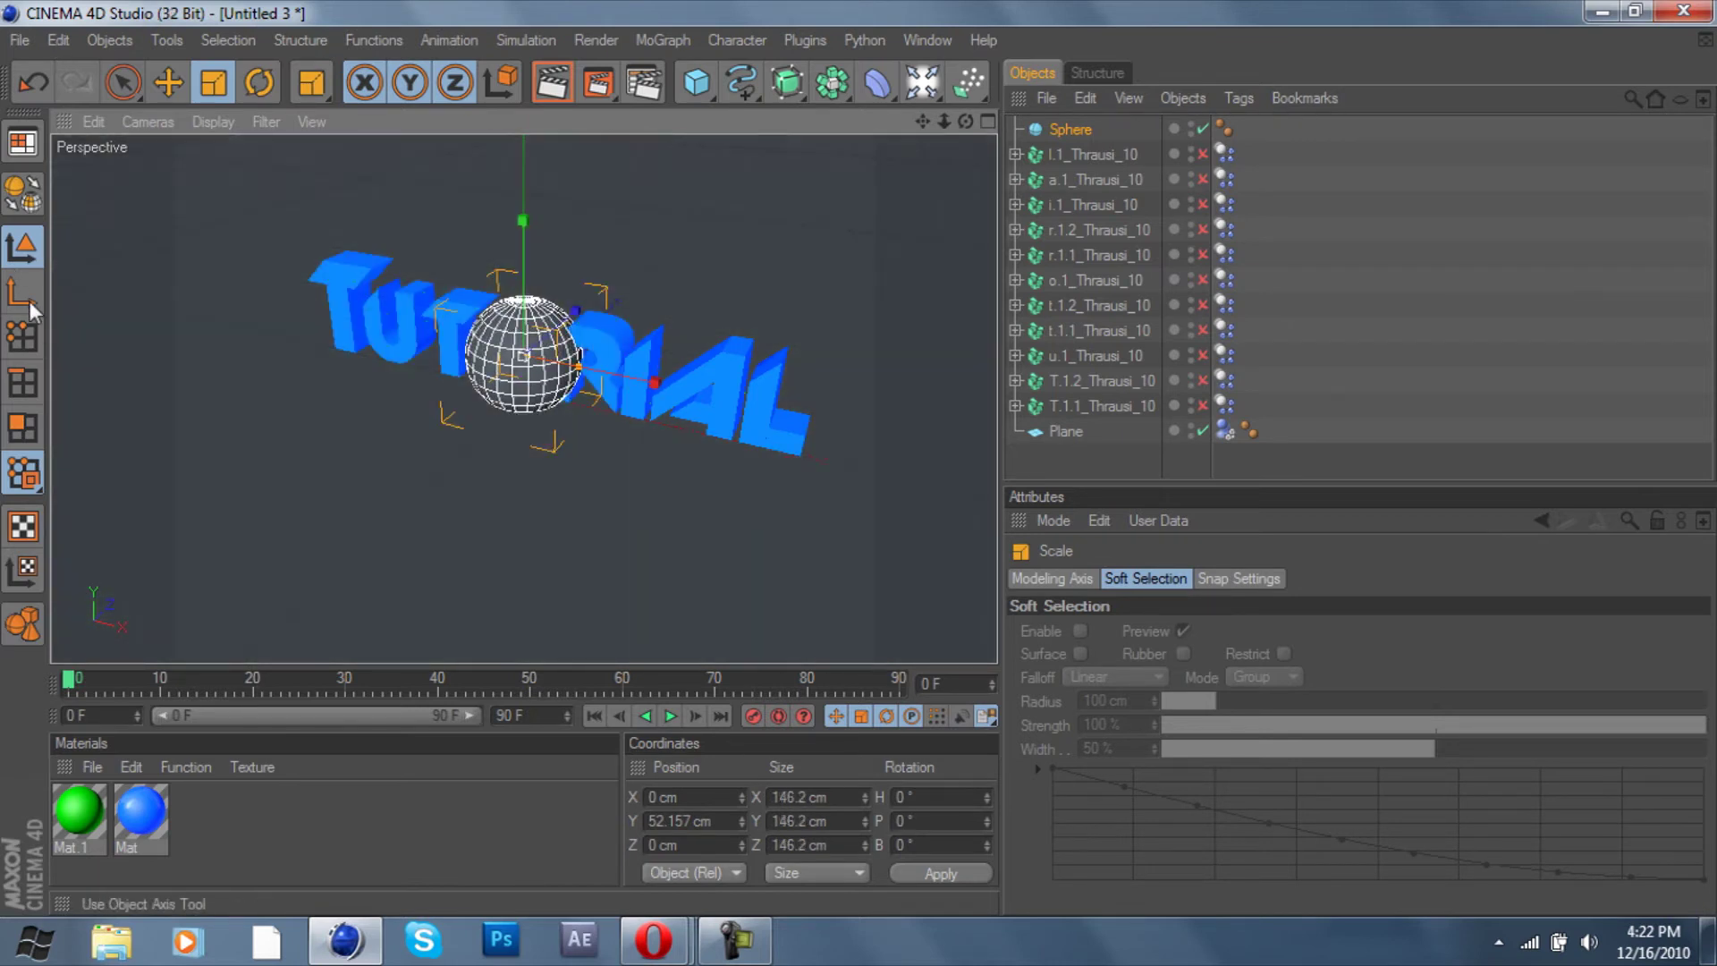
pyautogui.click(29, 305)
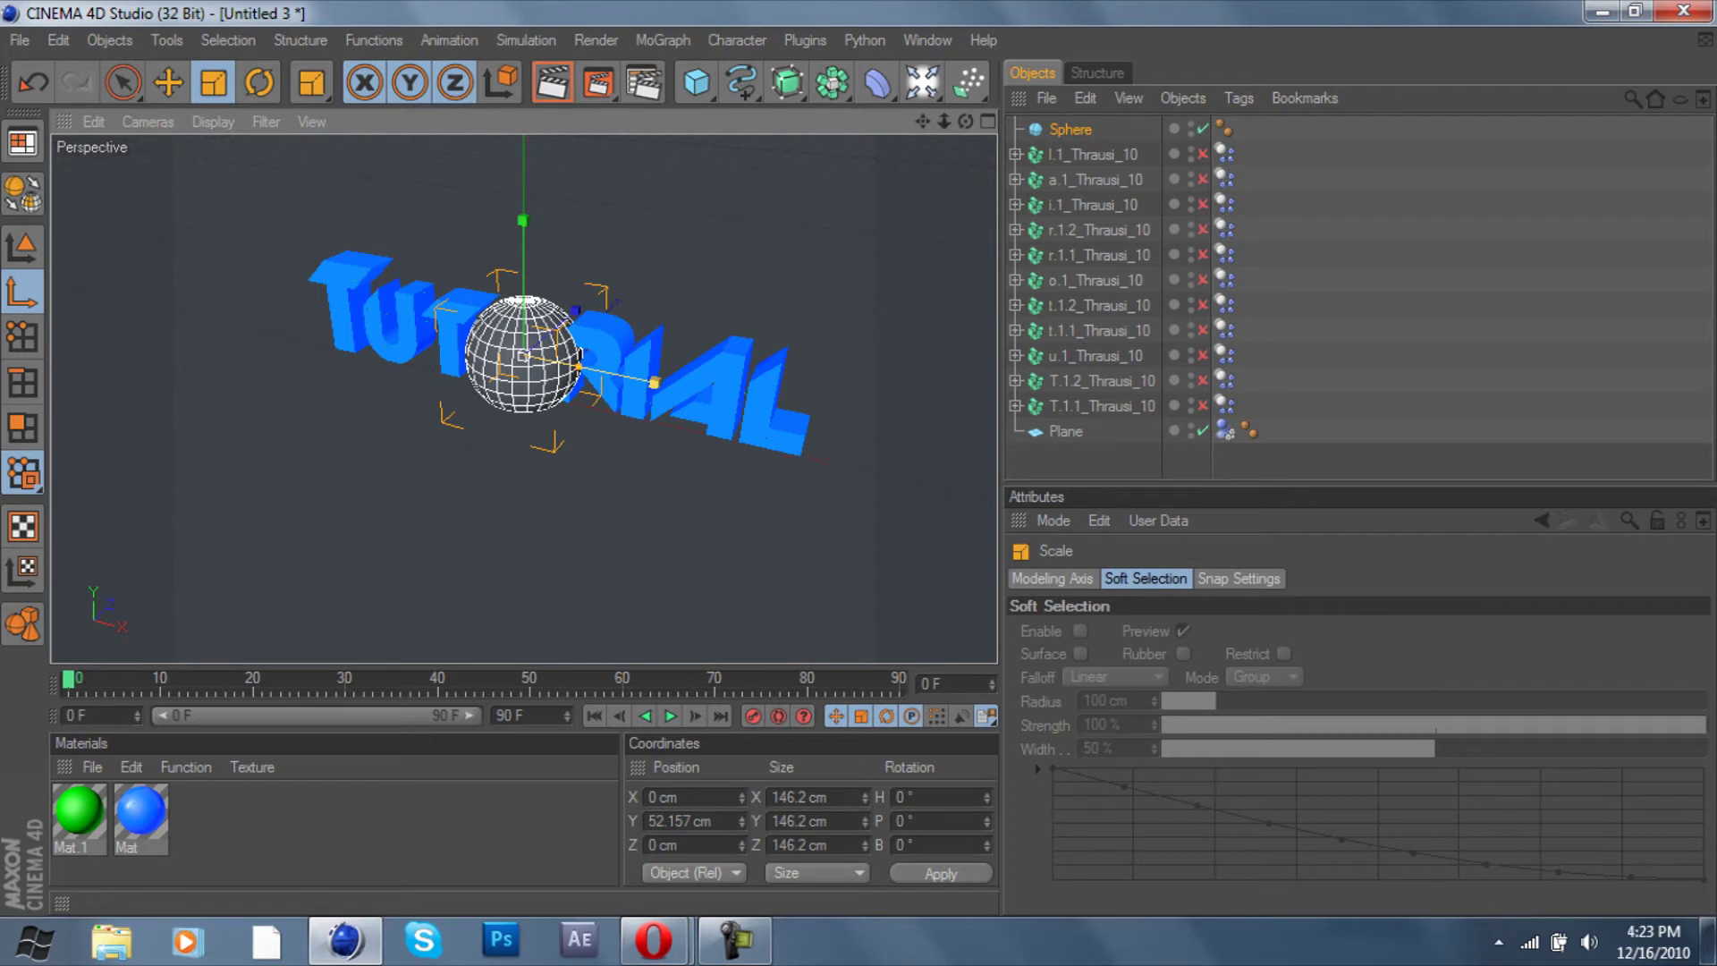
pyautogui.moveTo(654, 383); pyautogui.dragTo(636, 390)
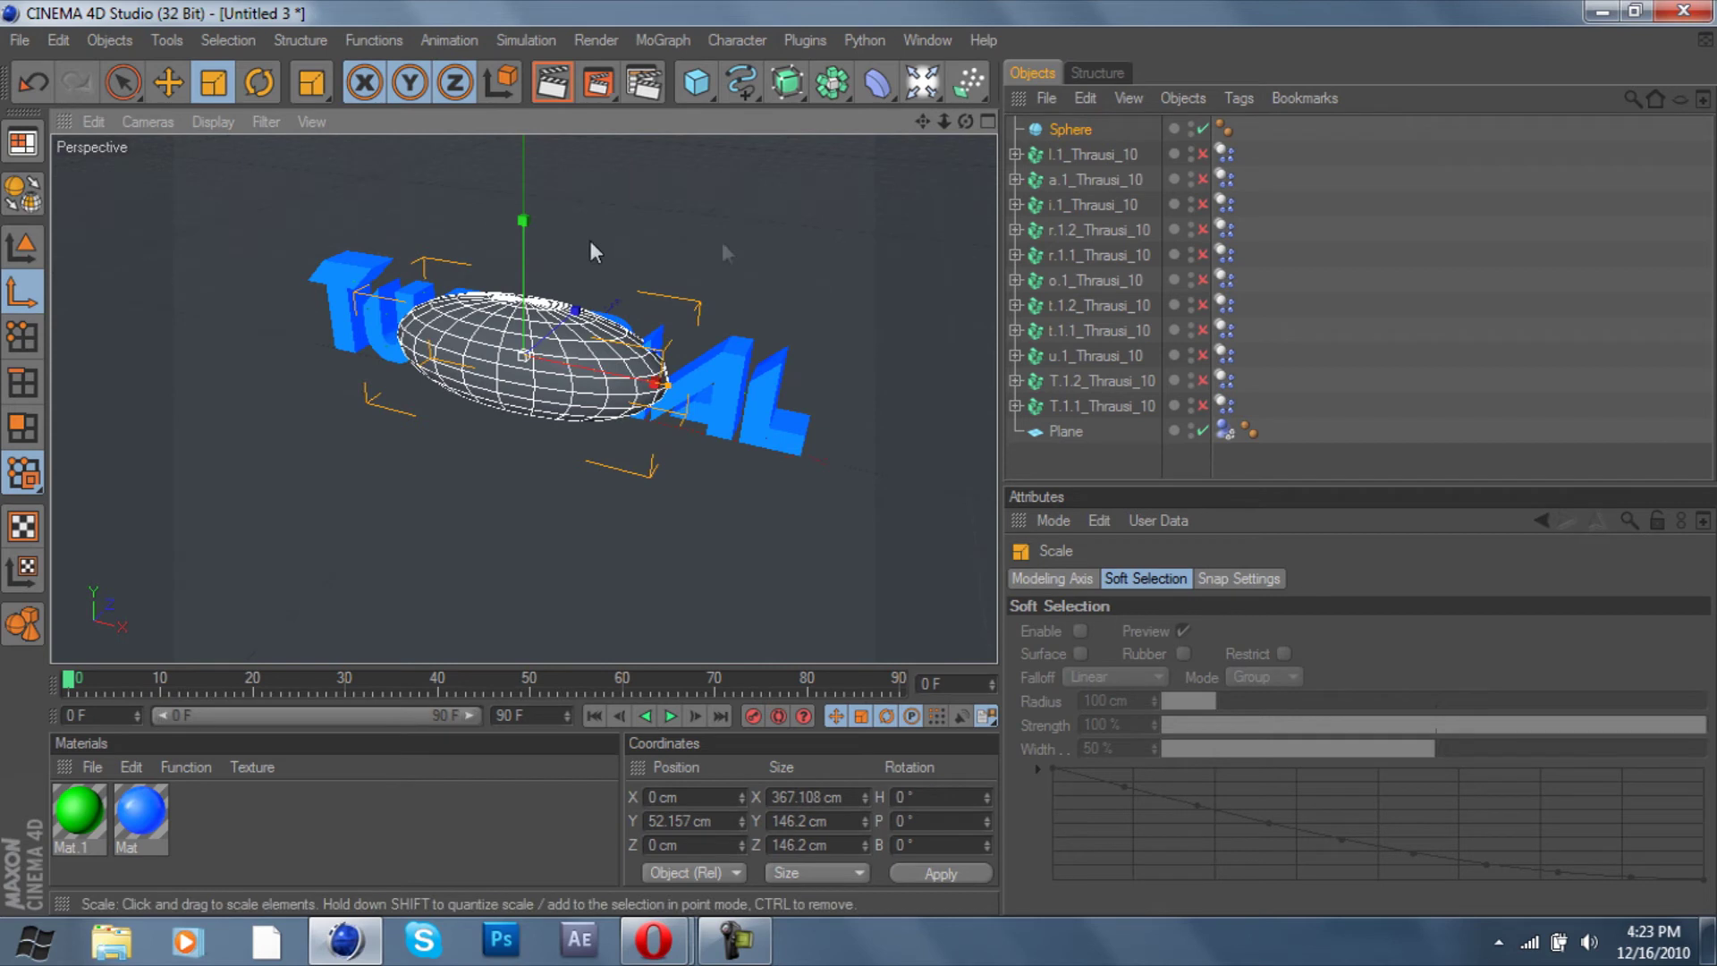
# Play the simulation with the stretched sphere in place and return the timeline to frame 0
pyautogui.click(1087, 462)
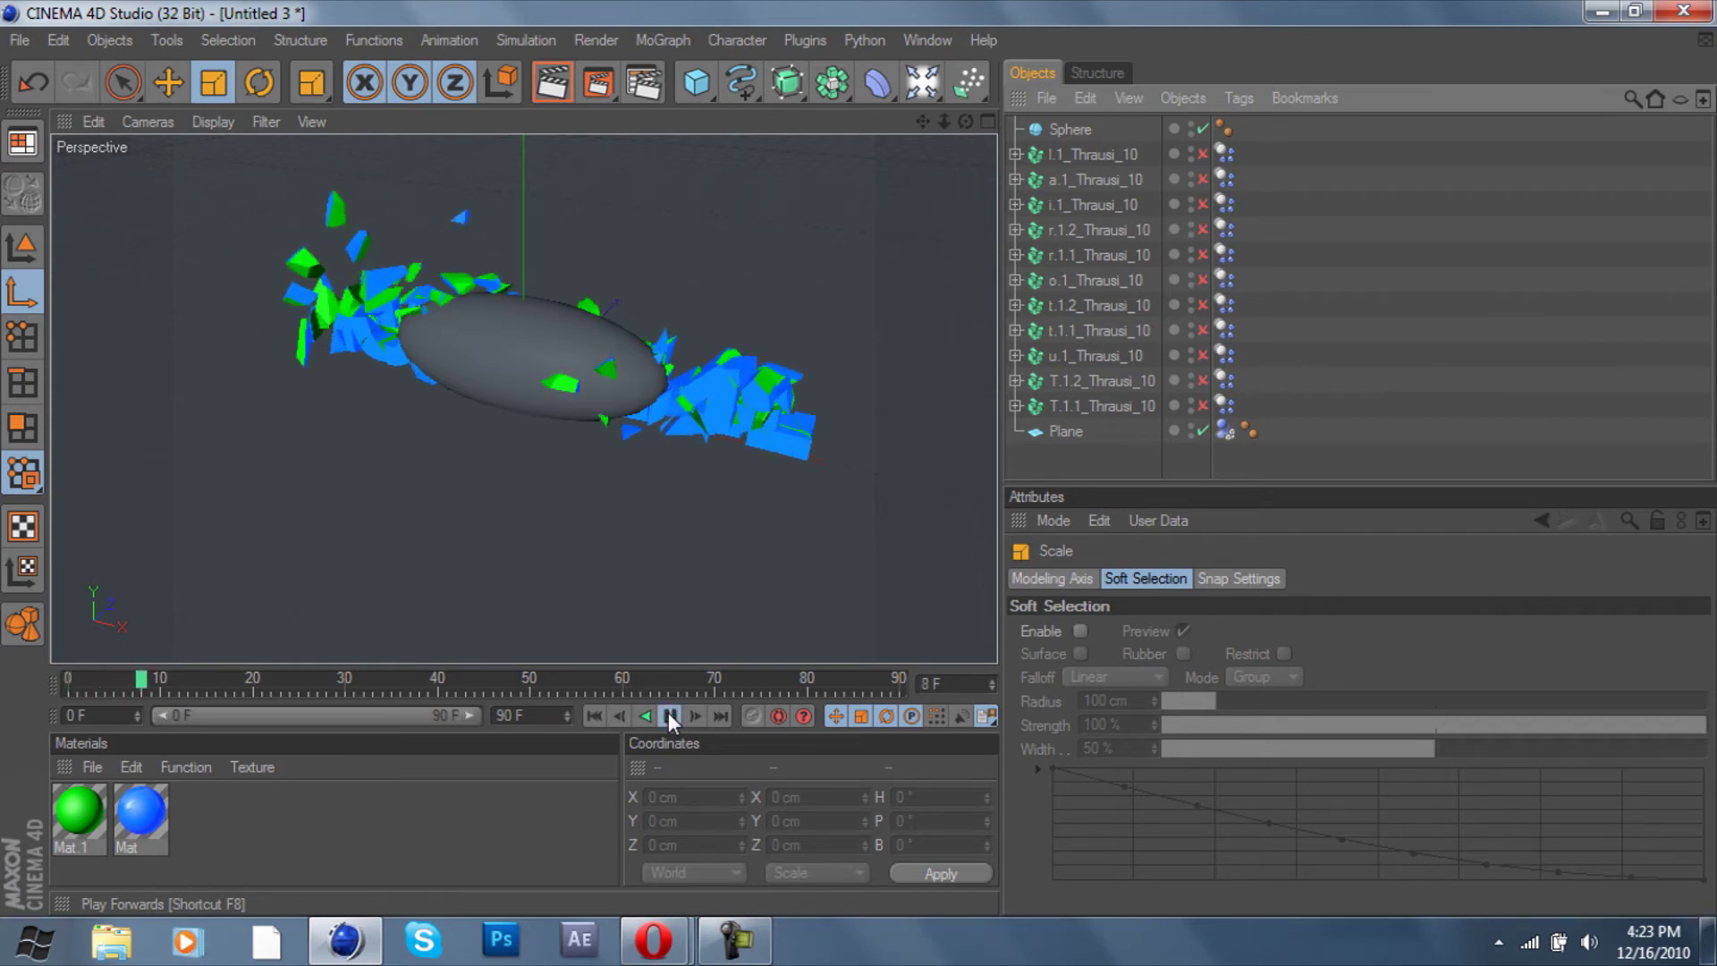
pyautogui.click(669, 716)
pyautogui.moveTo(161, 681); pyautogui.dragTo(8, 678)
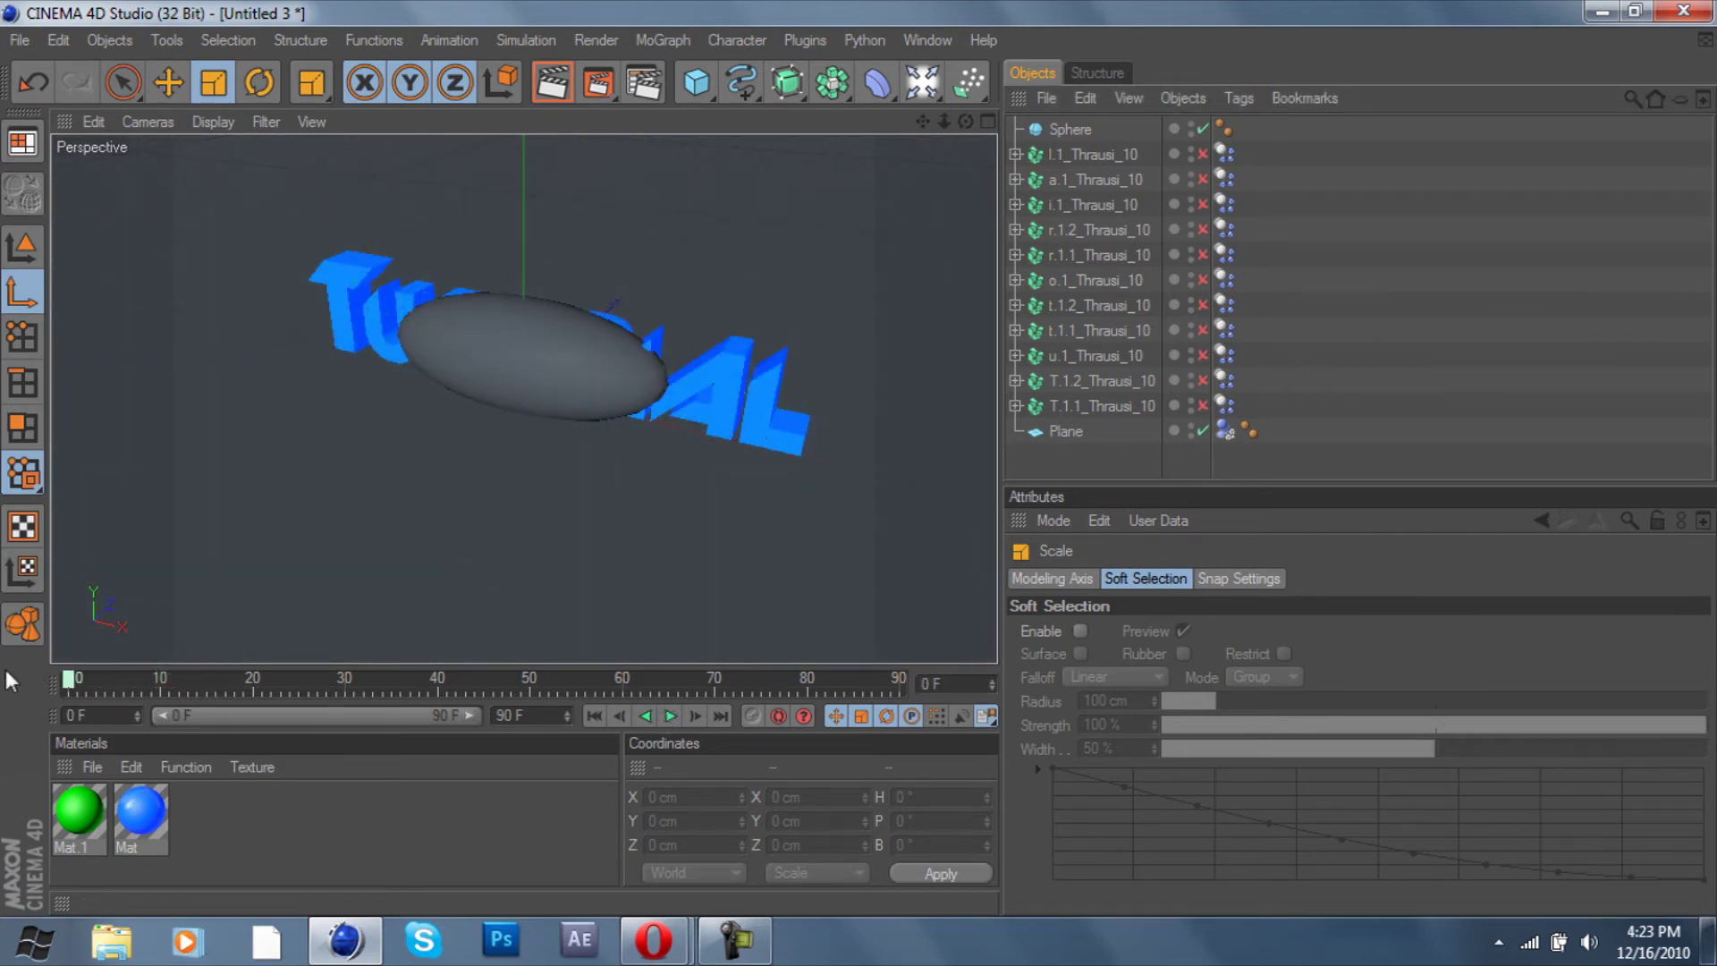
# Add a Dynamics Body tag to the Sphere and set its Dynamic option to Off
pyautogui.click(1075, 132)
pyautogui.rightClick(1075, 132)
pyautogui.moveTo(1152, 165)
pyautogui.moveTo(1152, 211)
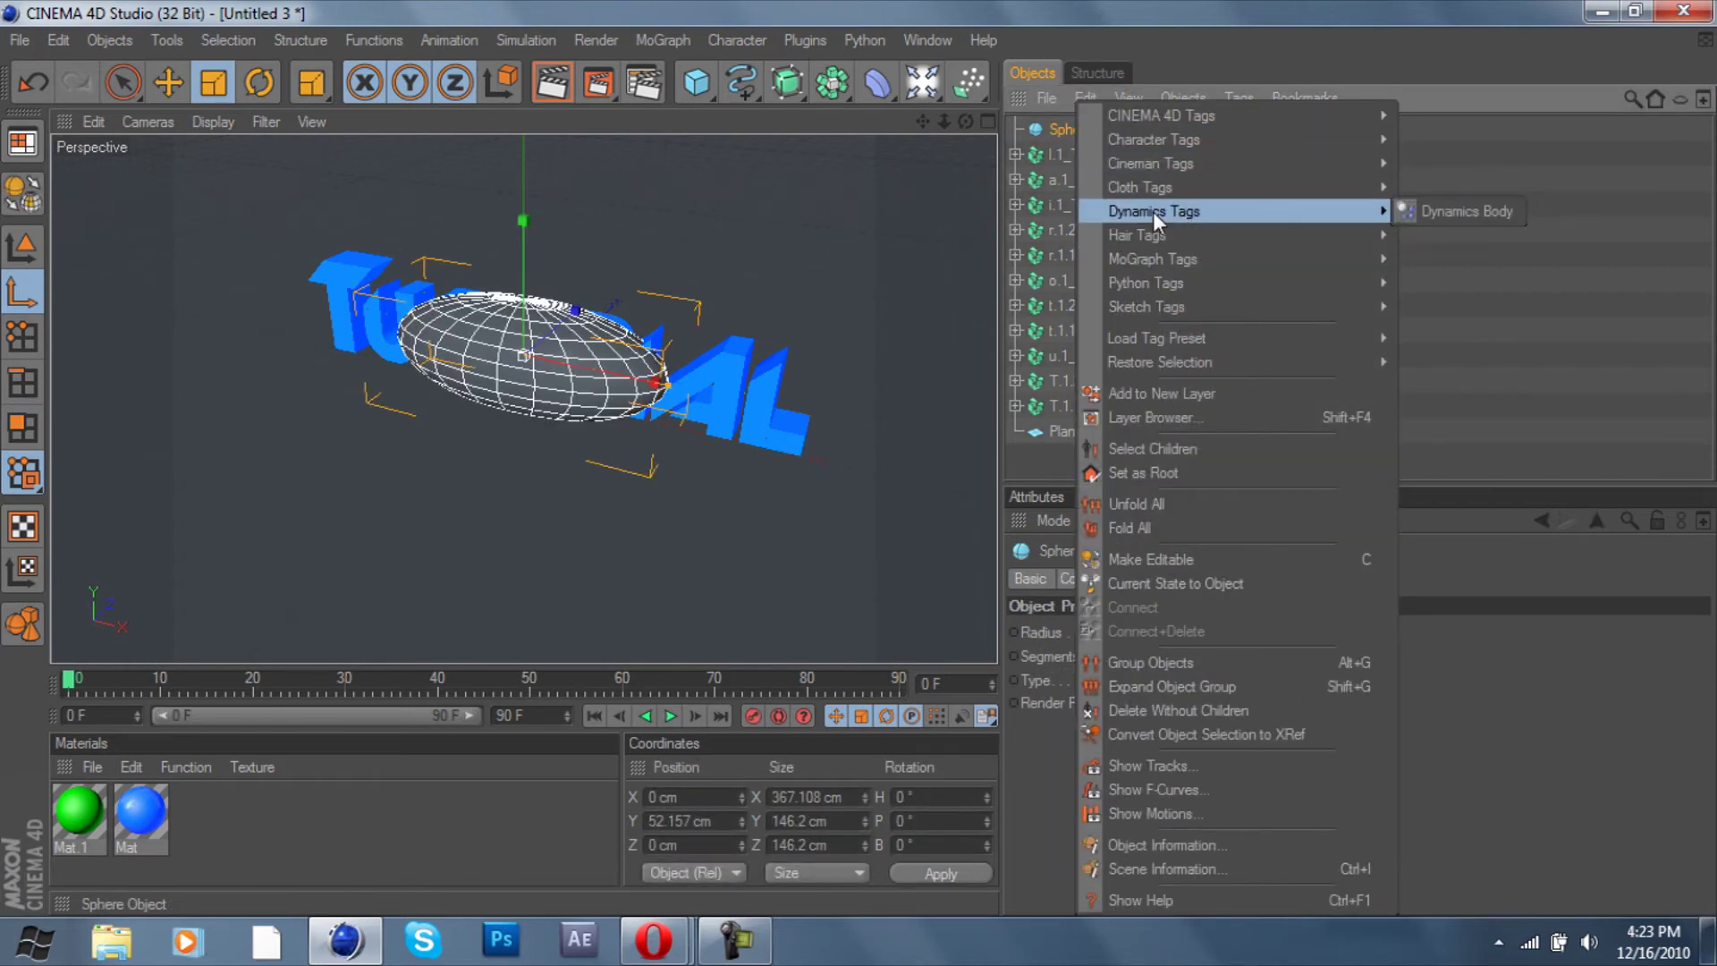
pyautogui.click(1450, 207)
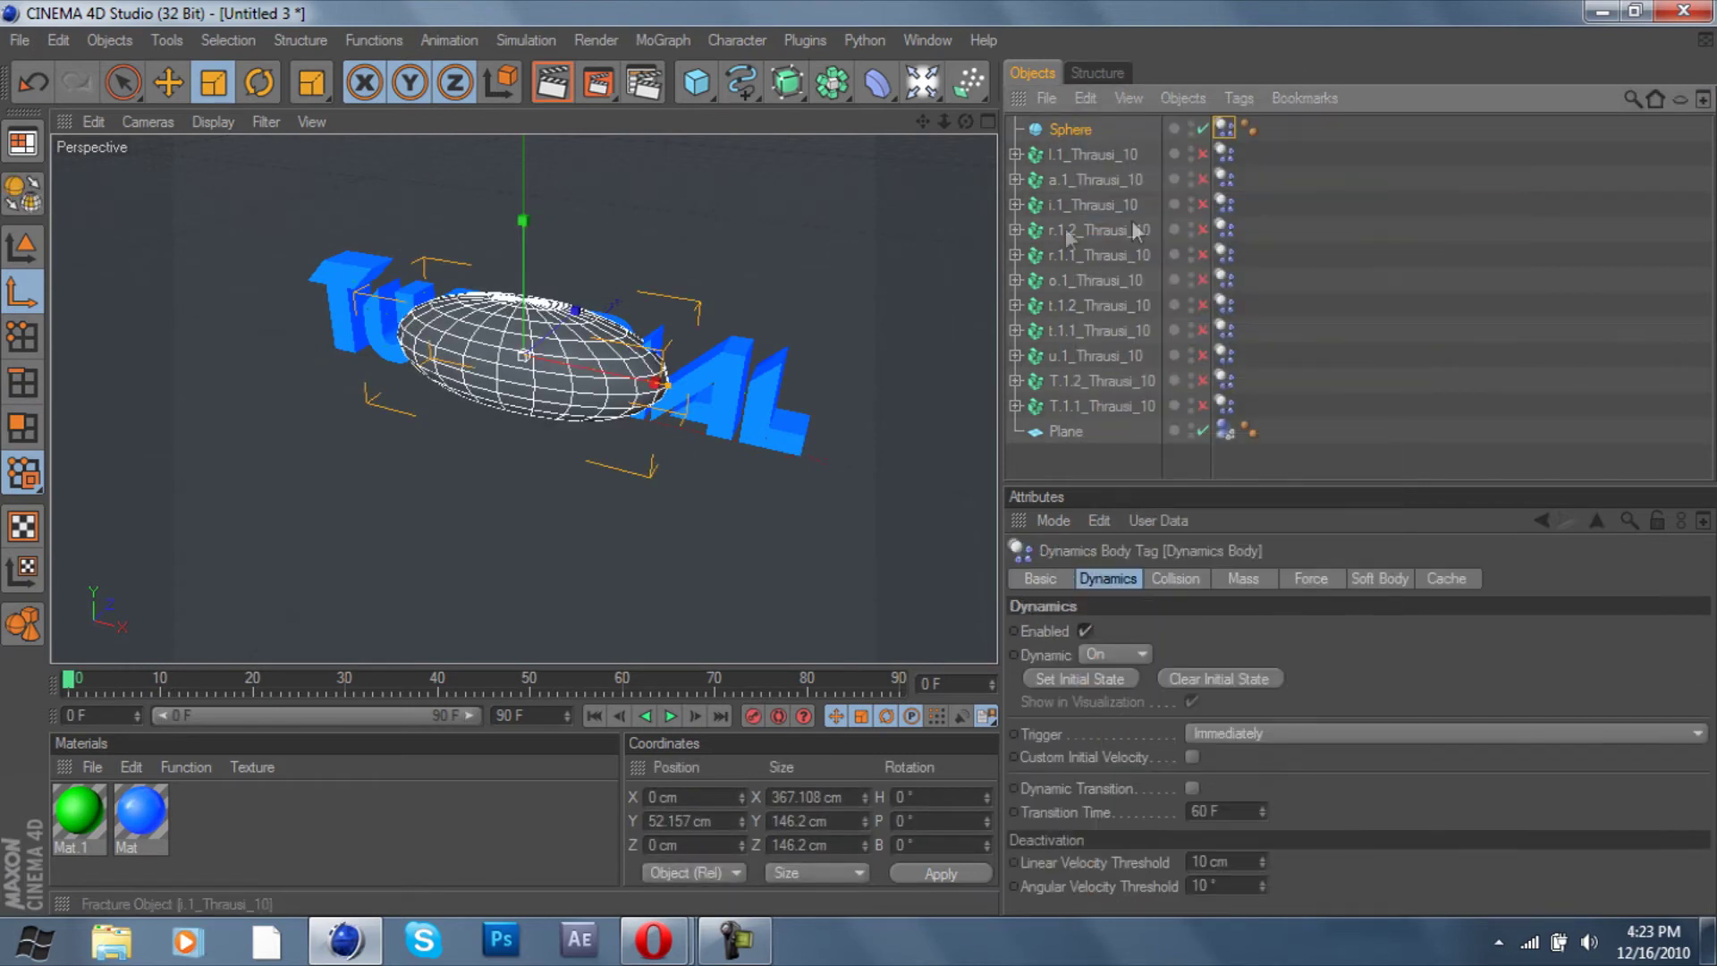
pyautogui.click(1113, 654)
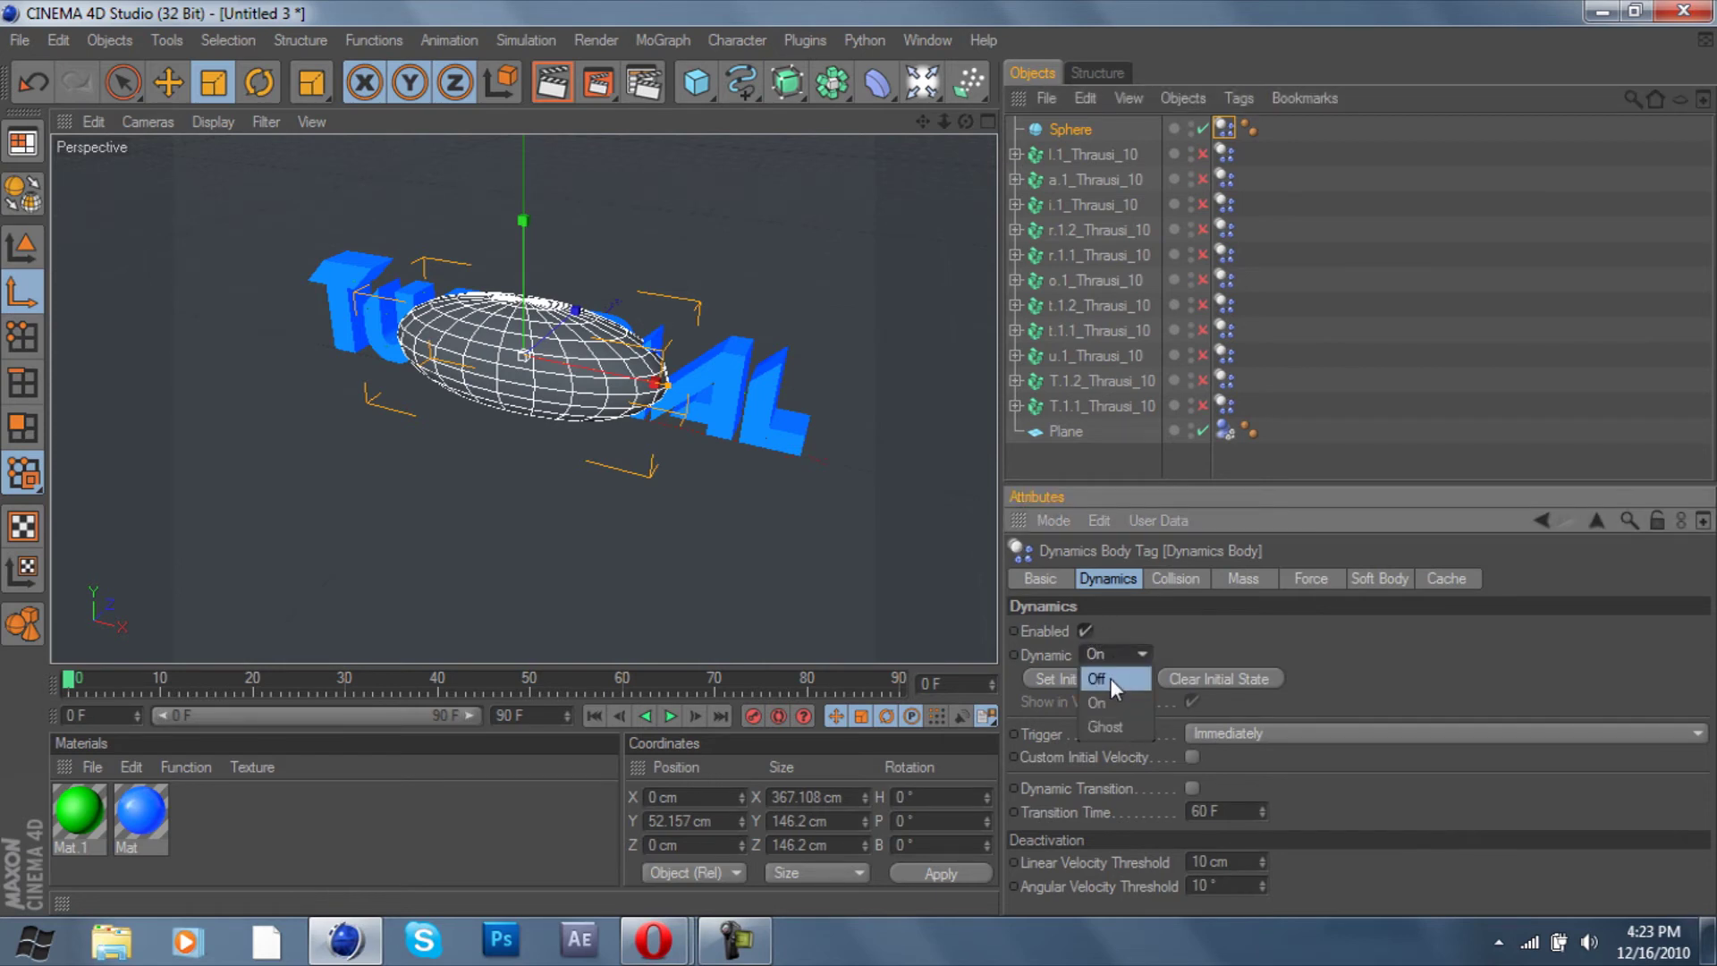
pyautogui.click(1109, 678)
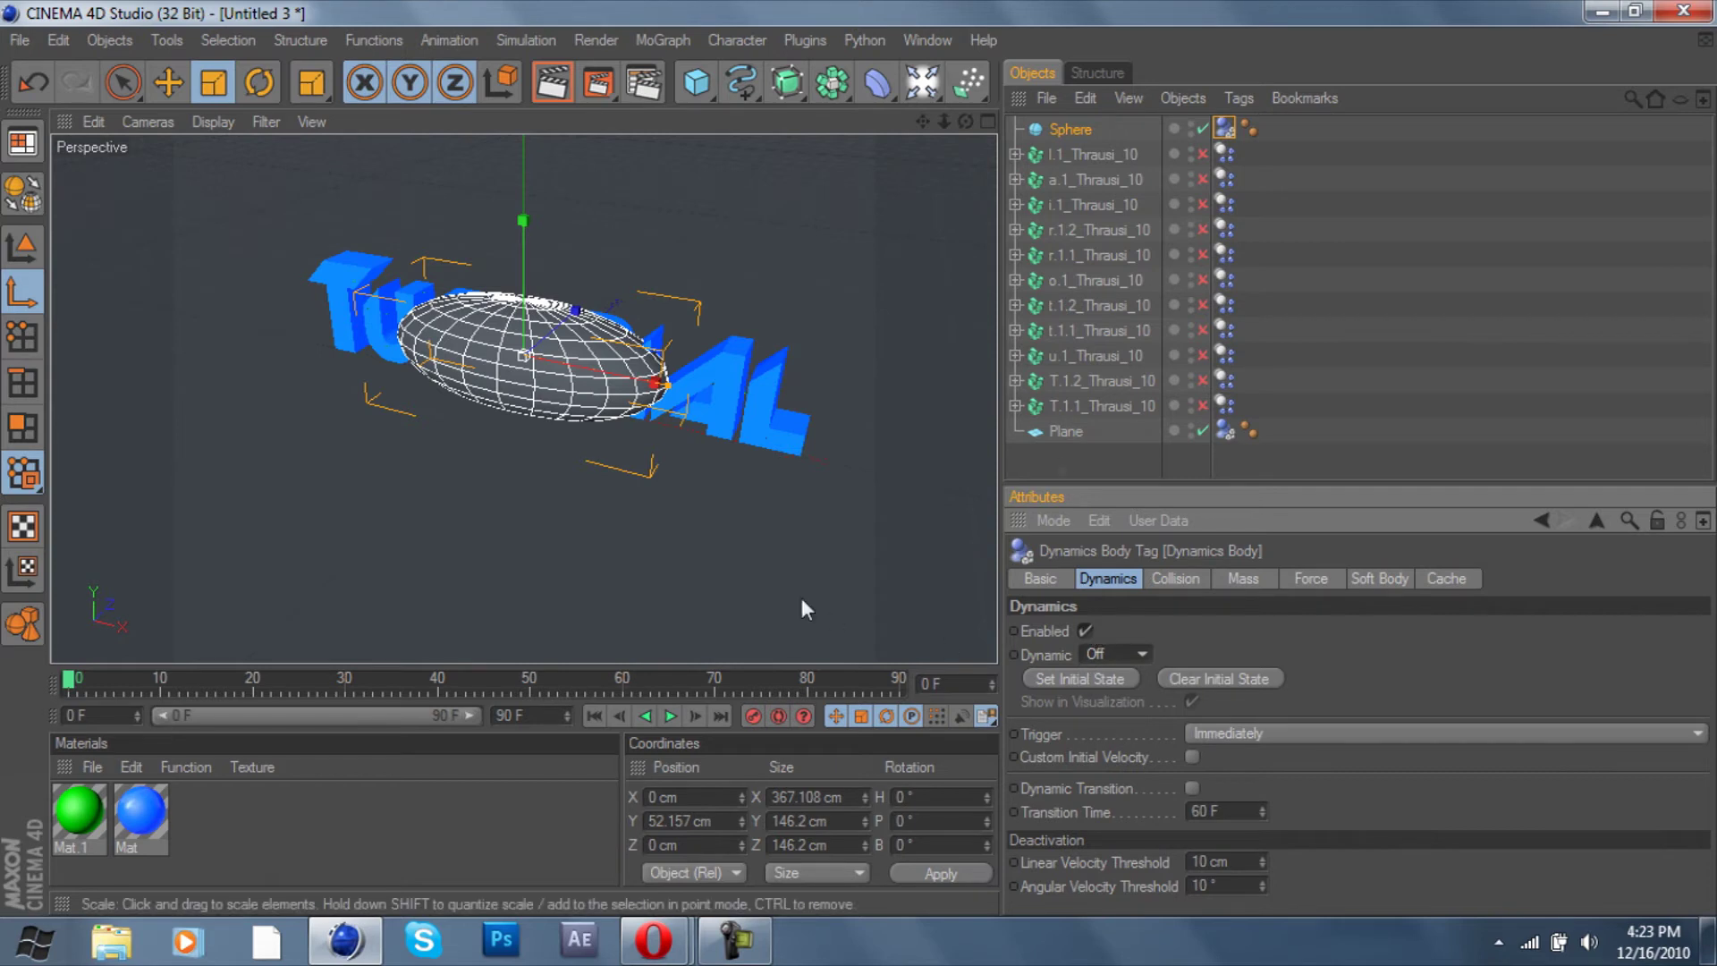
# Deselect the sphere and play the simulation to check how the text pieces collide with it
pyautogui.click(1342, 166)
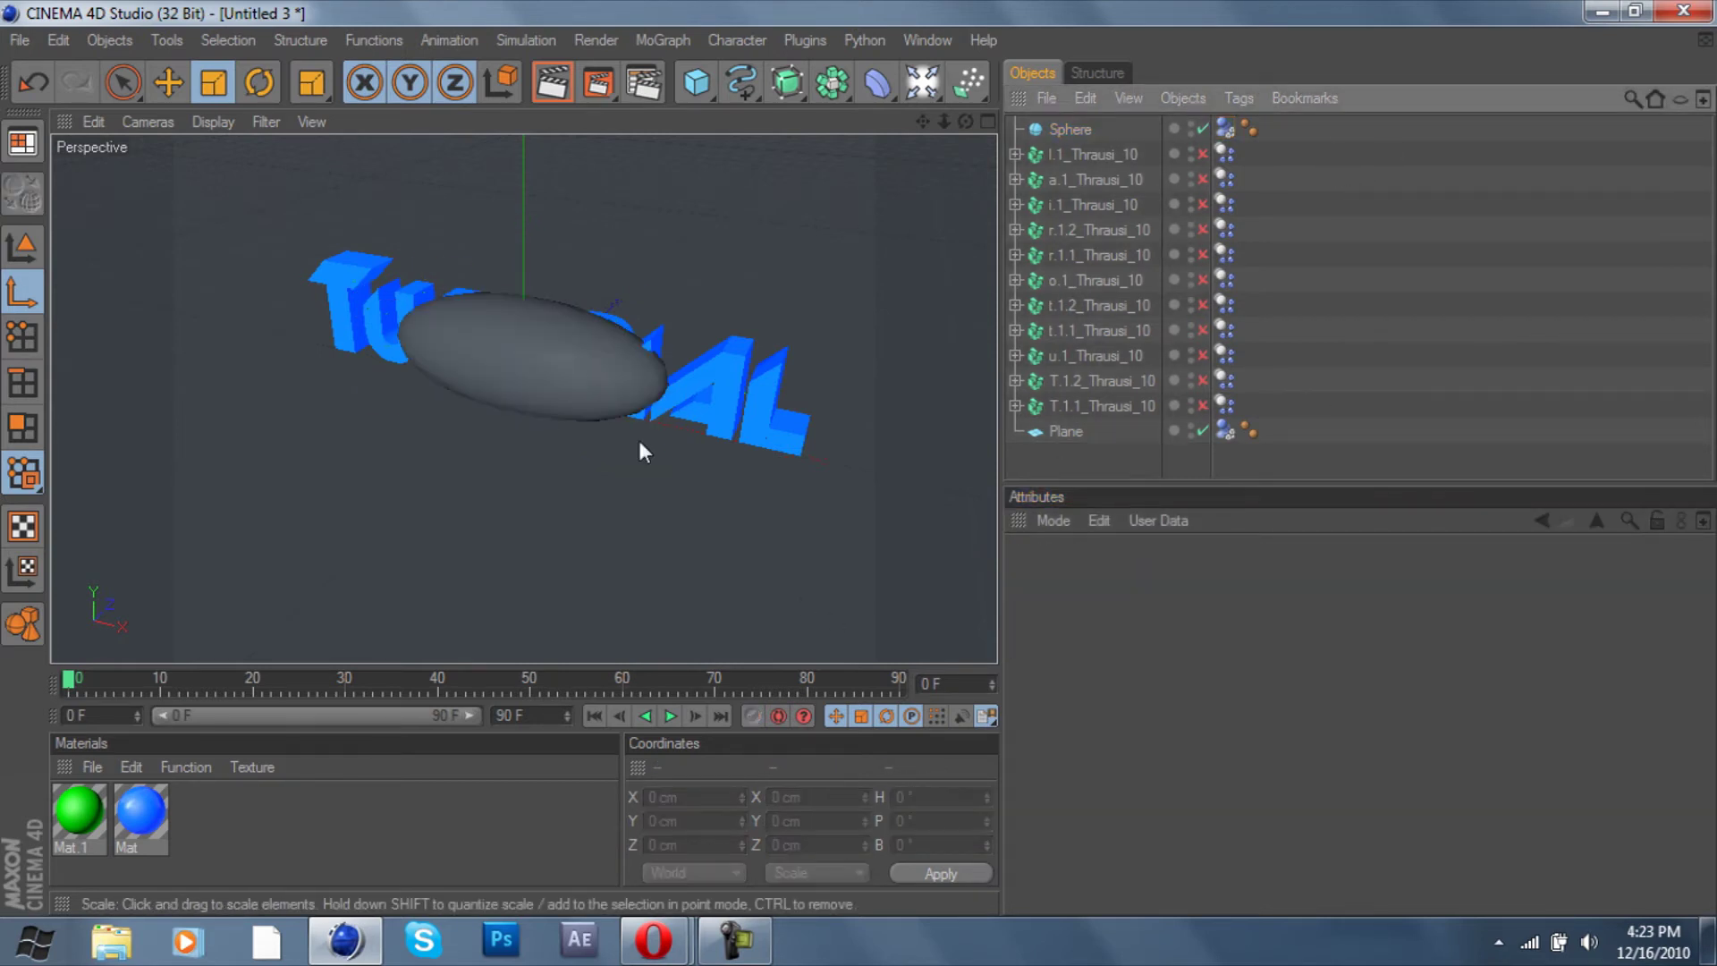
pyautogui.click(670, 716)
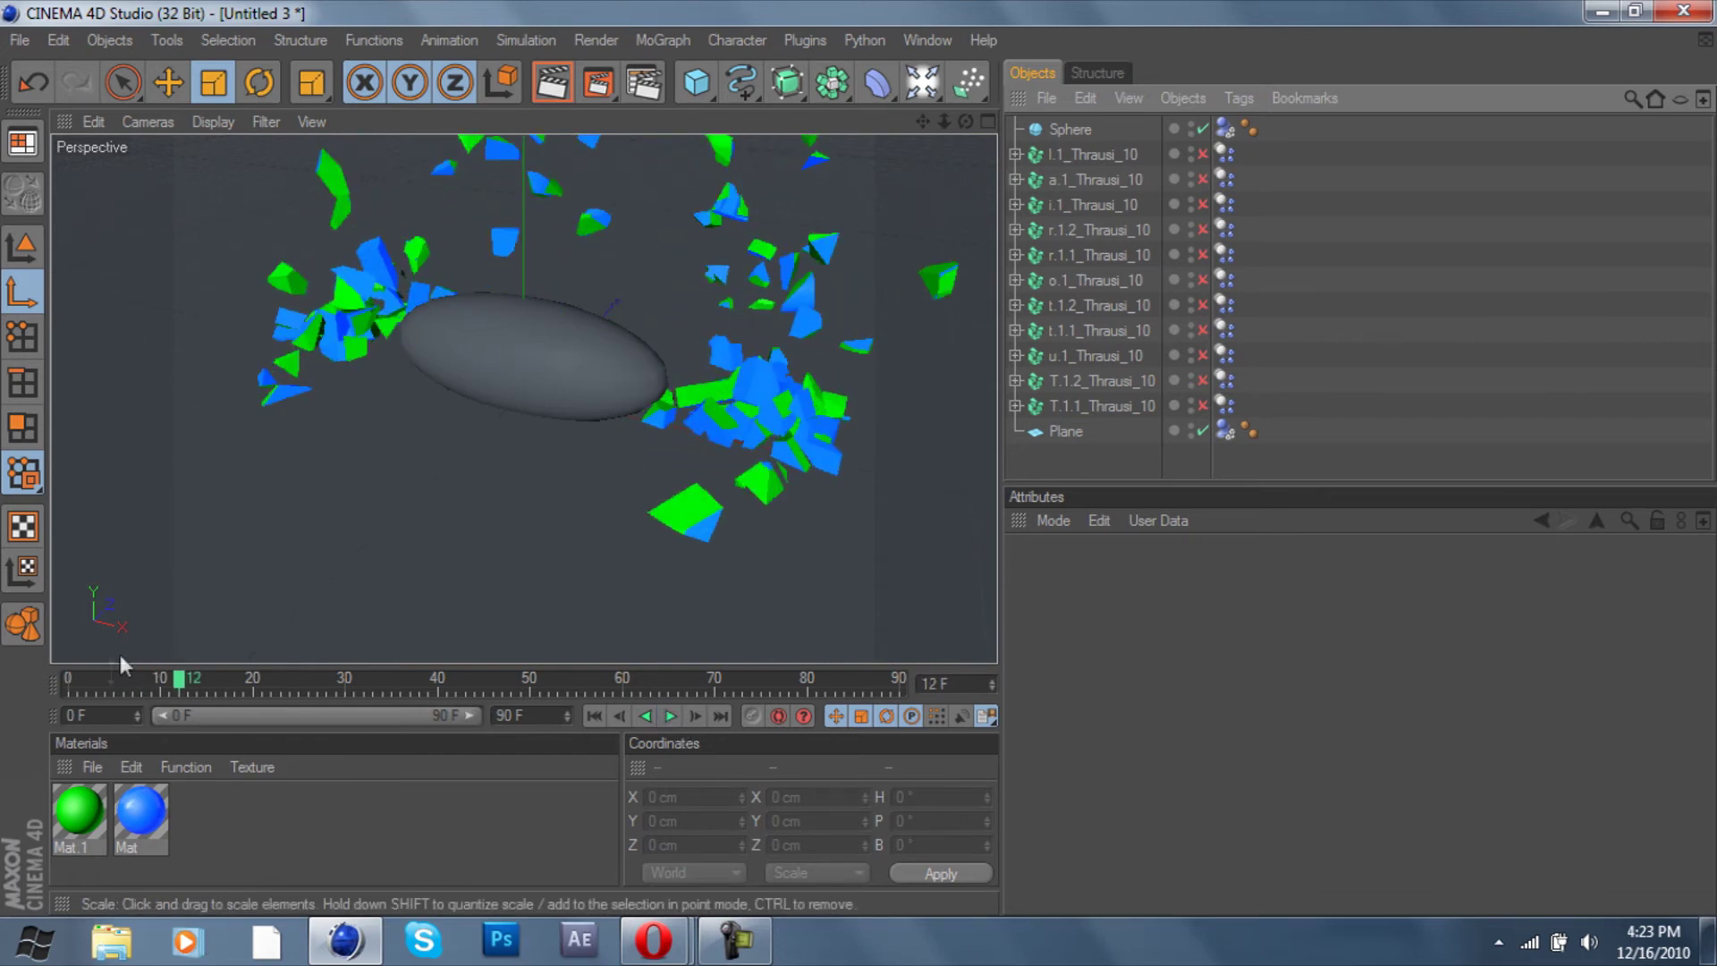
# Return the timeline to frame 0 and hide the Sphere in both the editor and the renderer
pyautogui.click(71, 679)
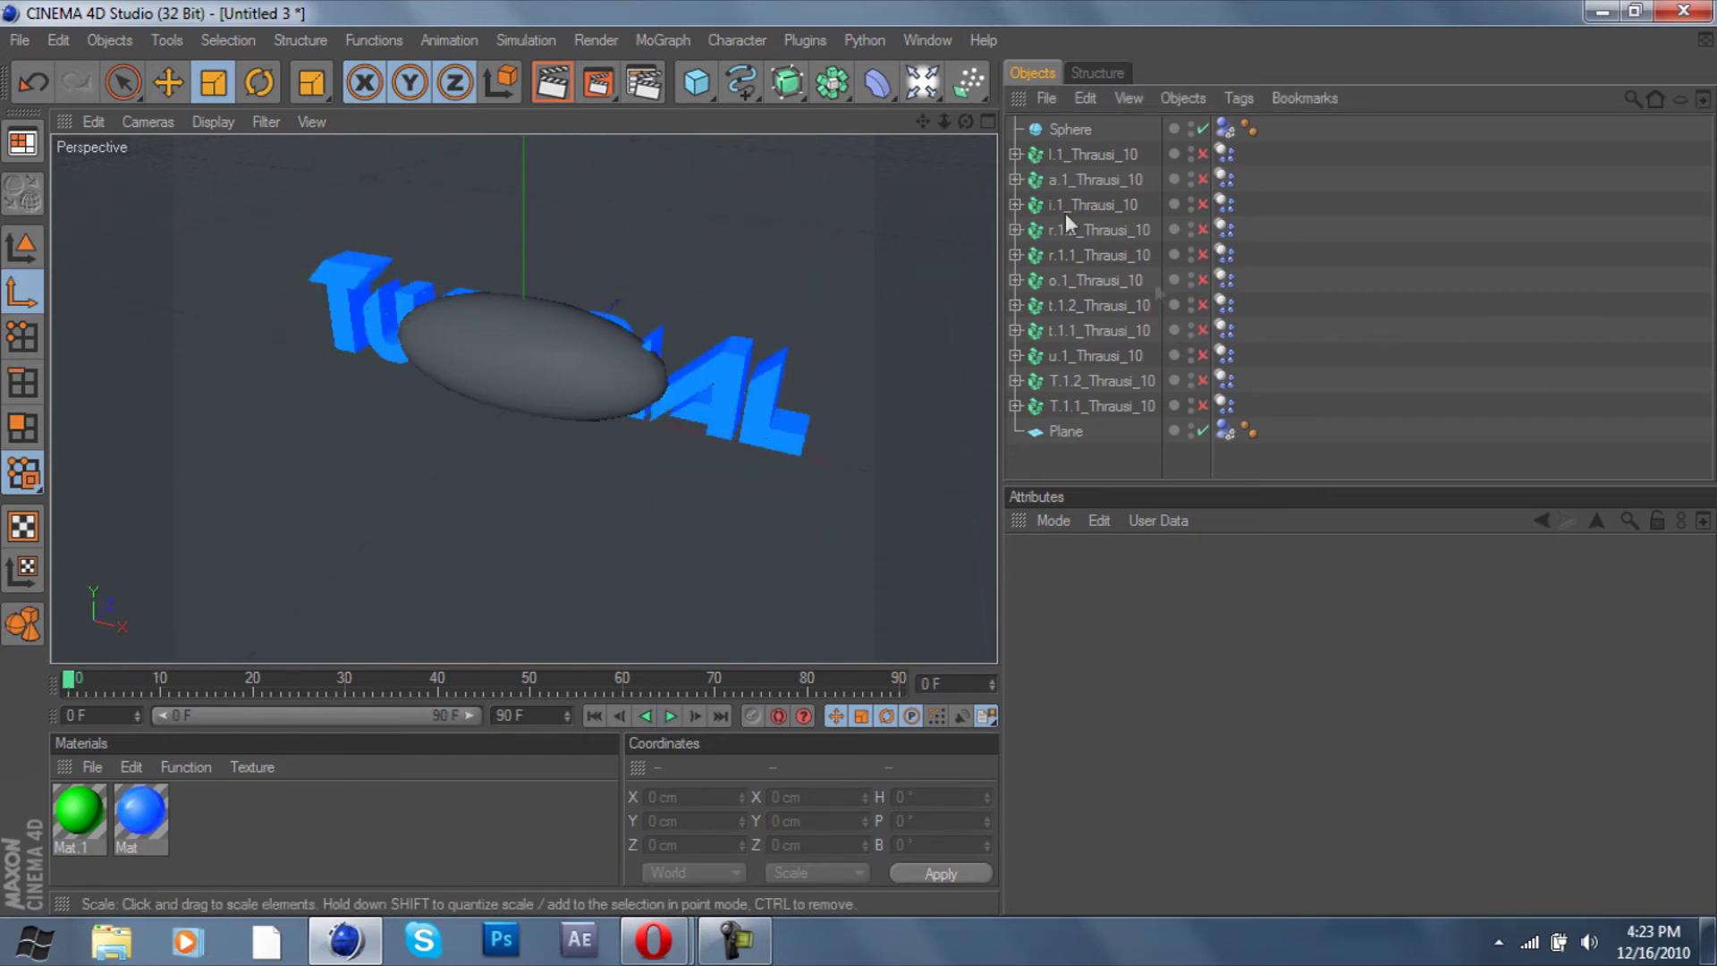
pyautogui.click(1069, 129)
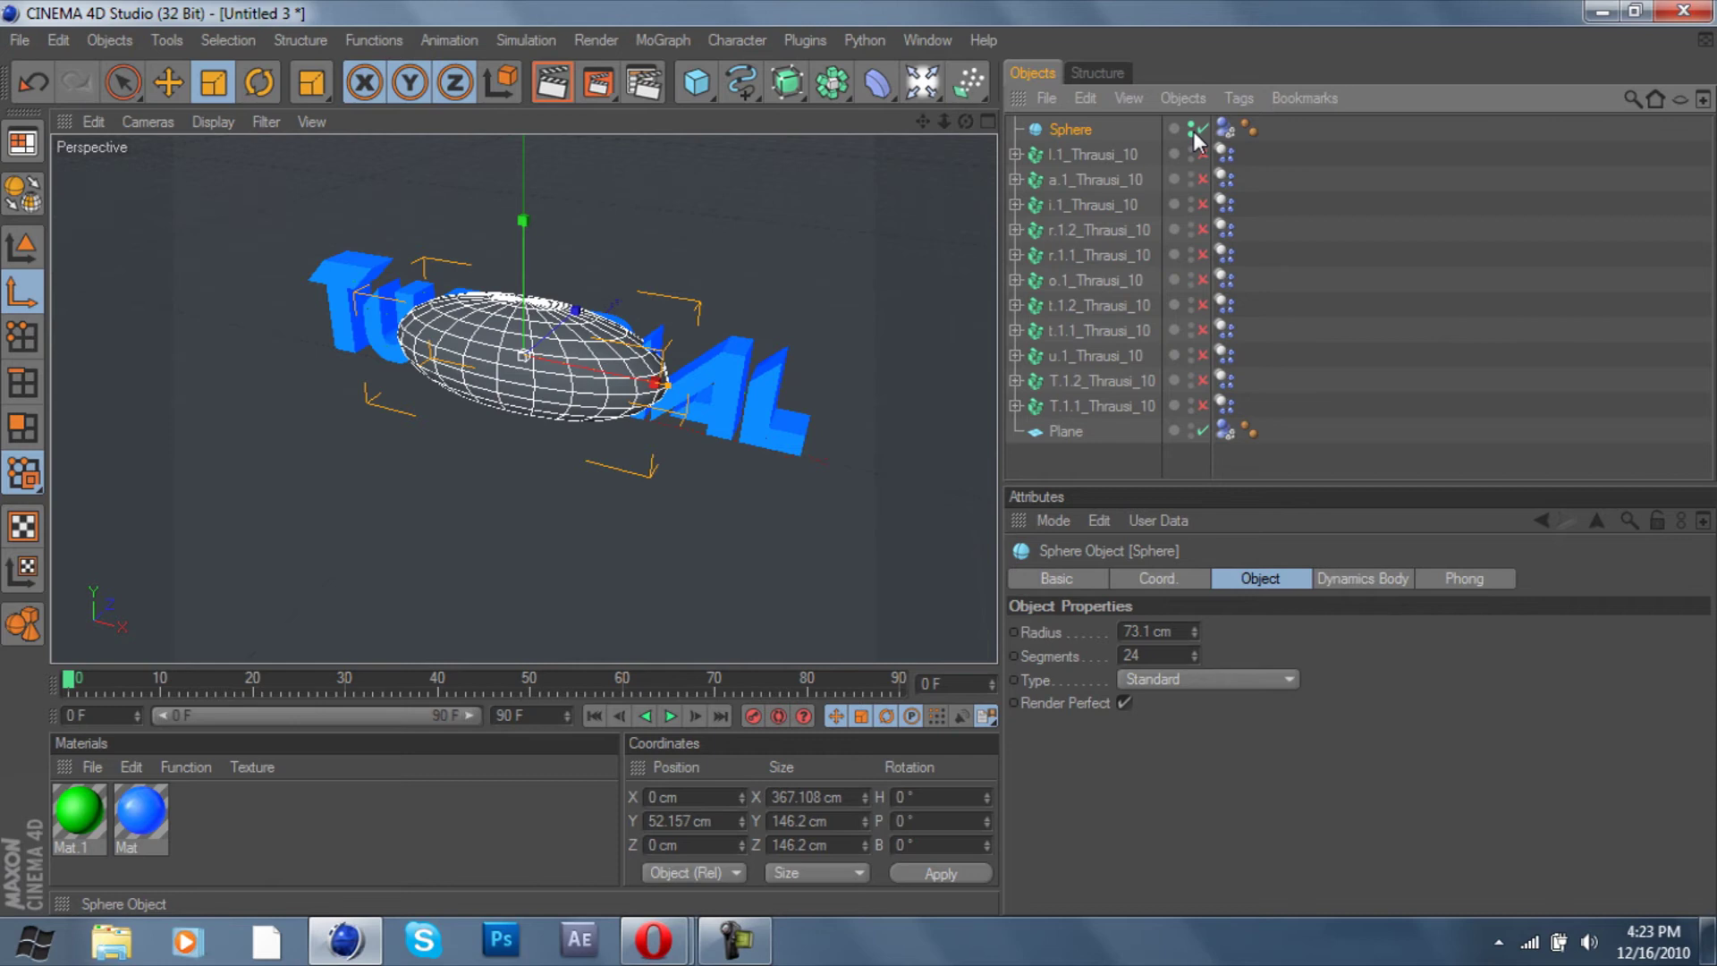
pyautogui.click(1192, 129)
pyautogui.click(1411, 295)
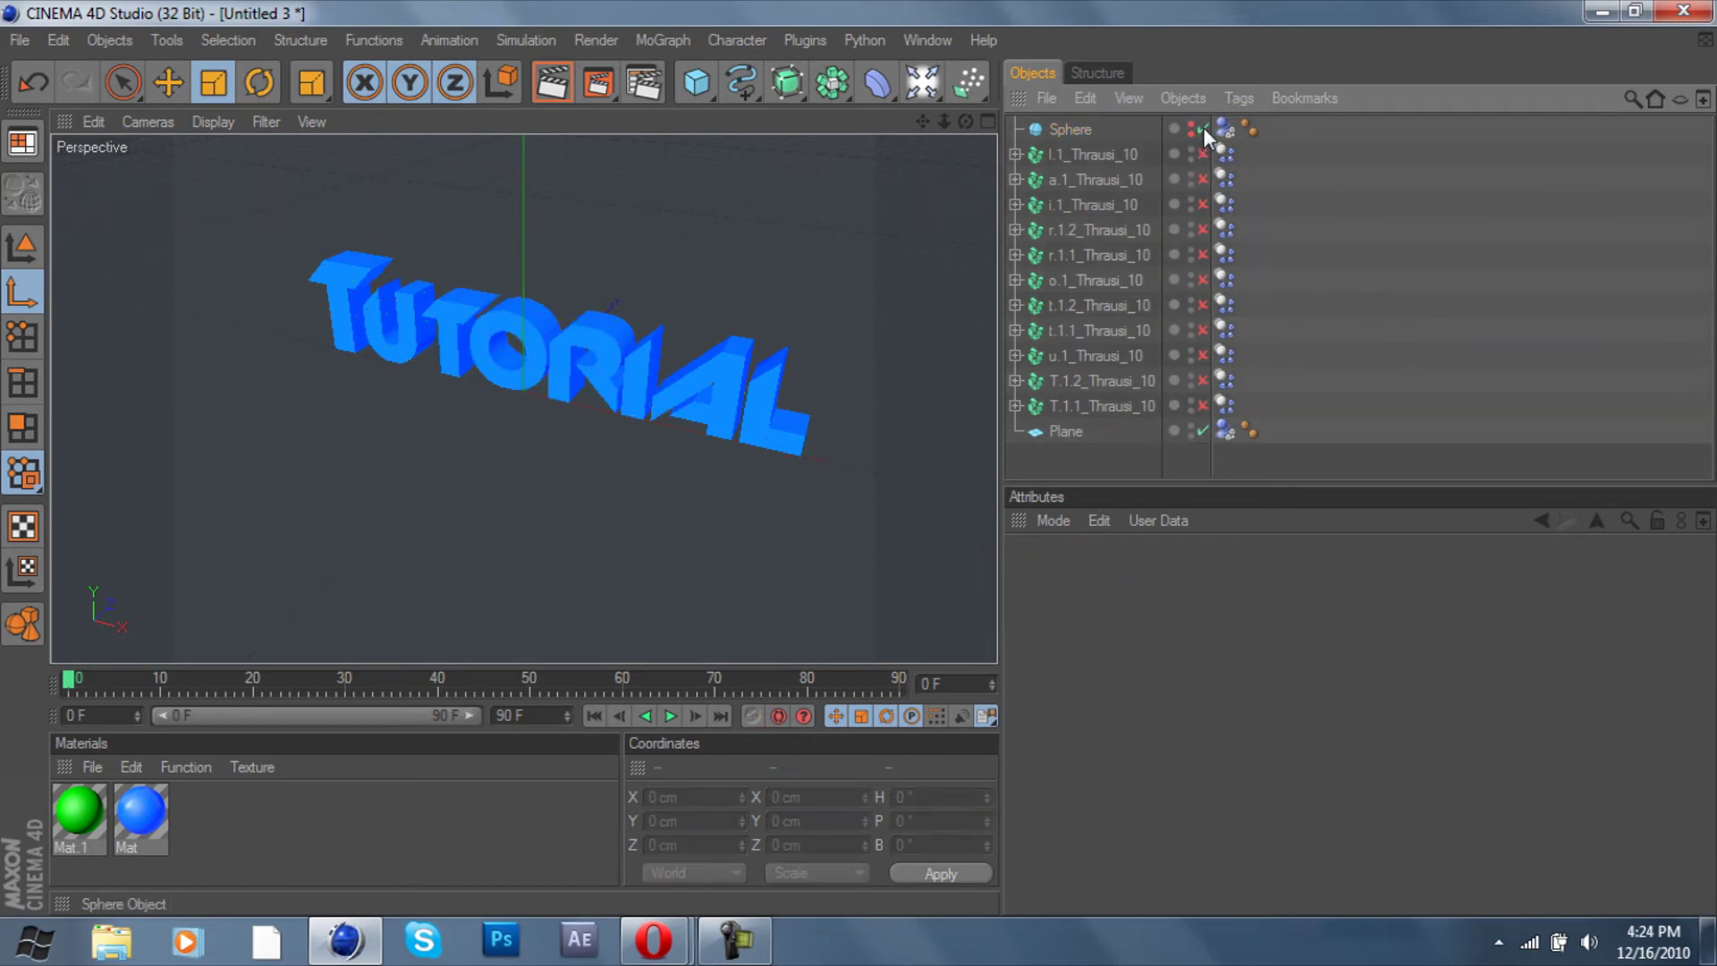
# Play the simulation with the sphere hidden to check the shattering, and return the timeline to frame 0
pyautogui.click(670, 716)
pyautogui.moveTo(168, 678); pyautogui.dragTo(7, 675)
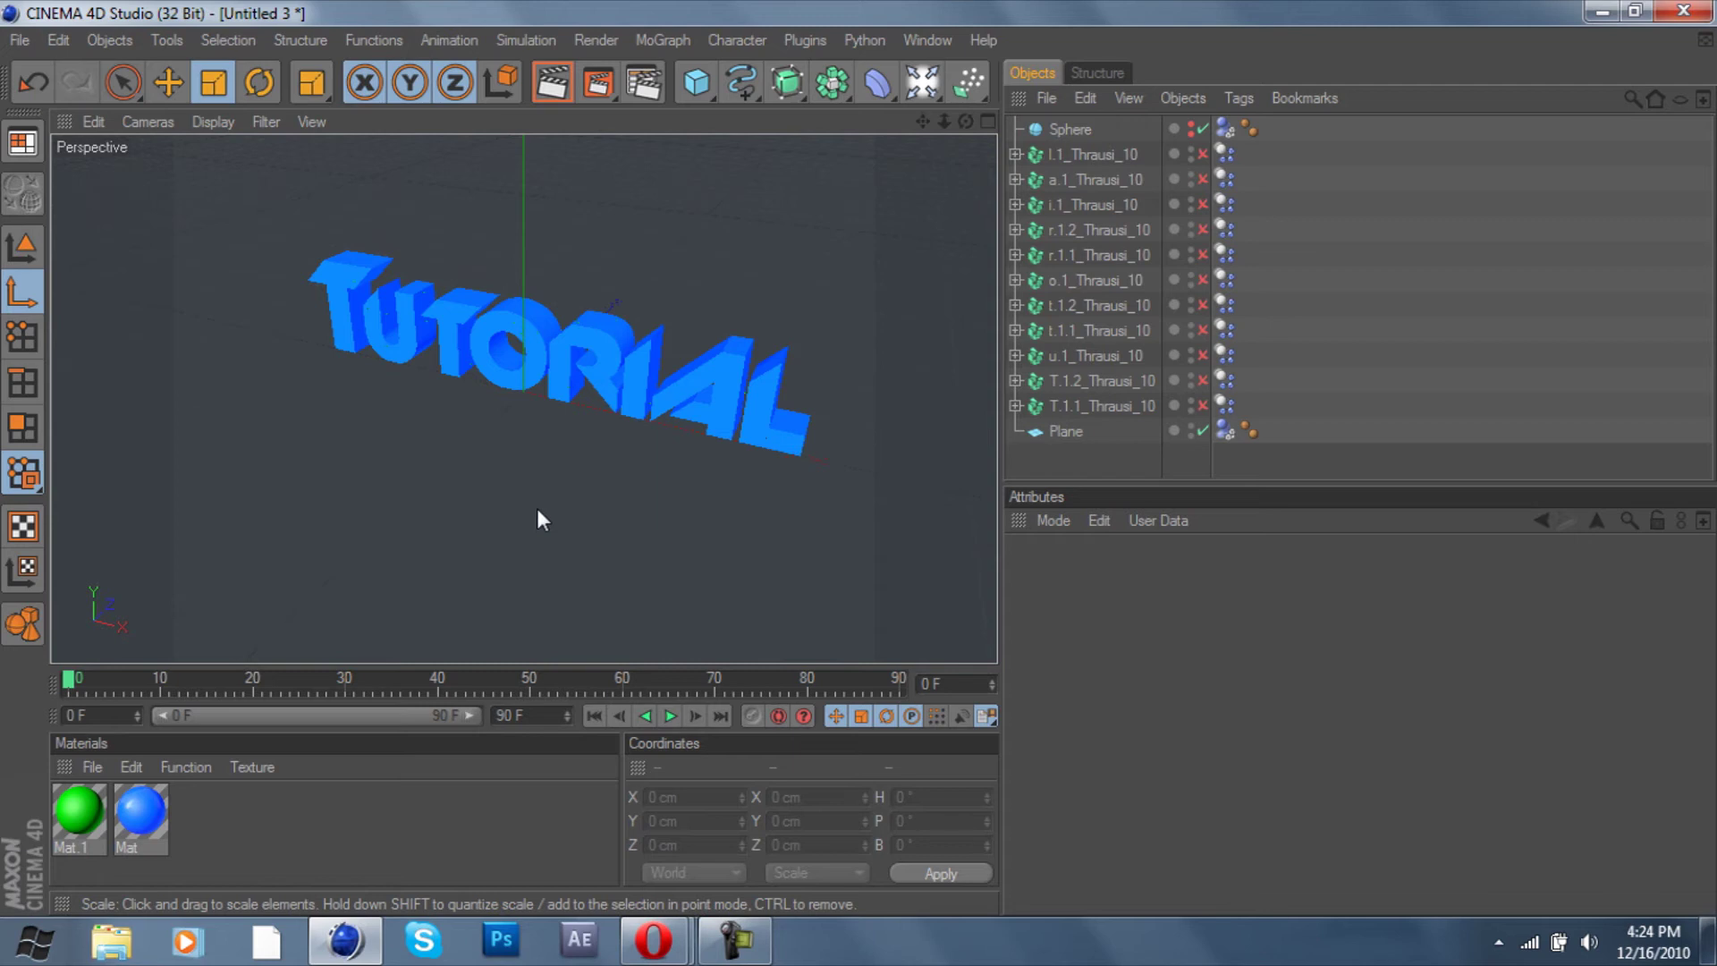
pyautogui.click(670, 715)
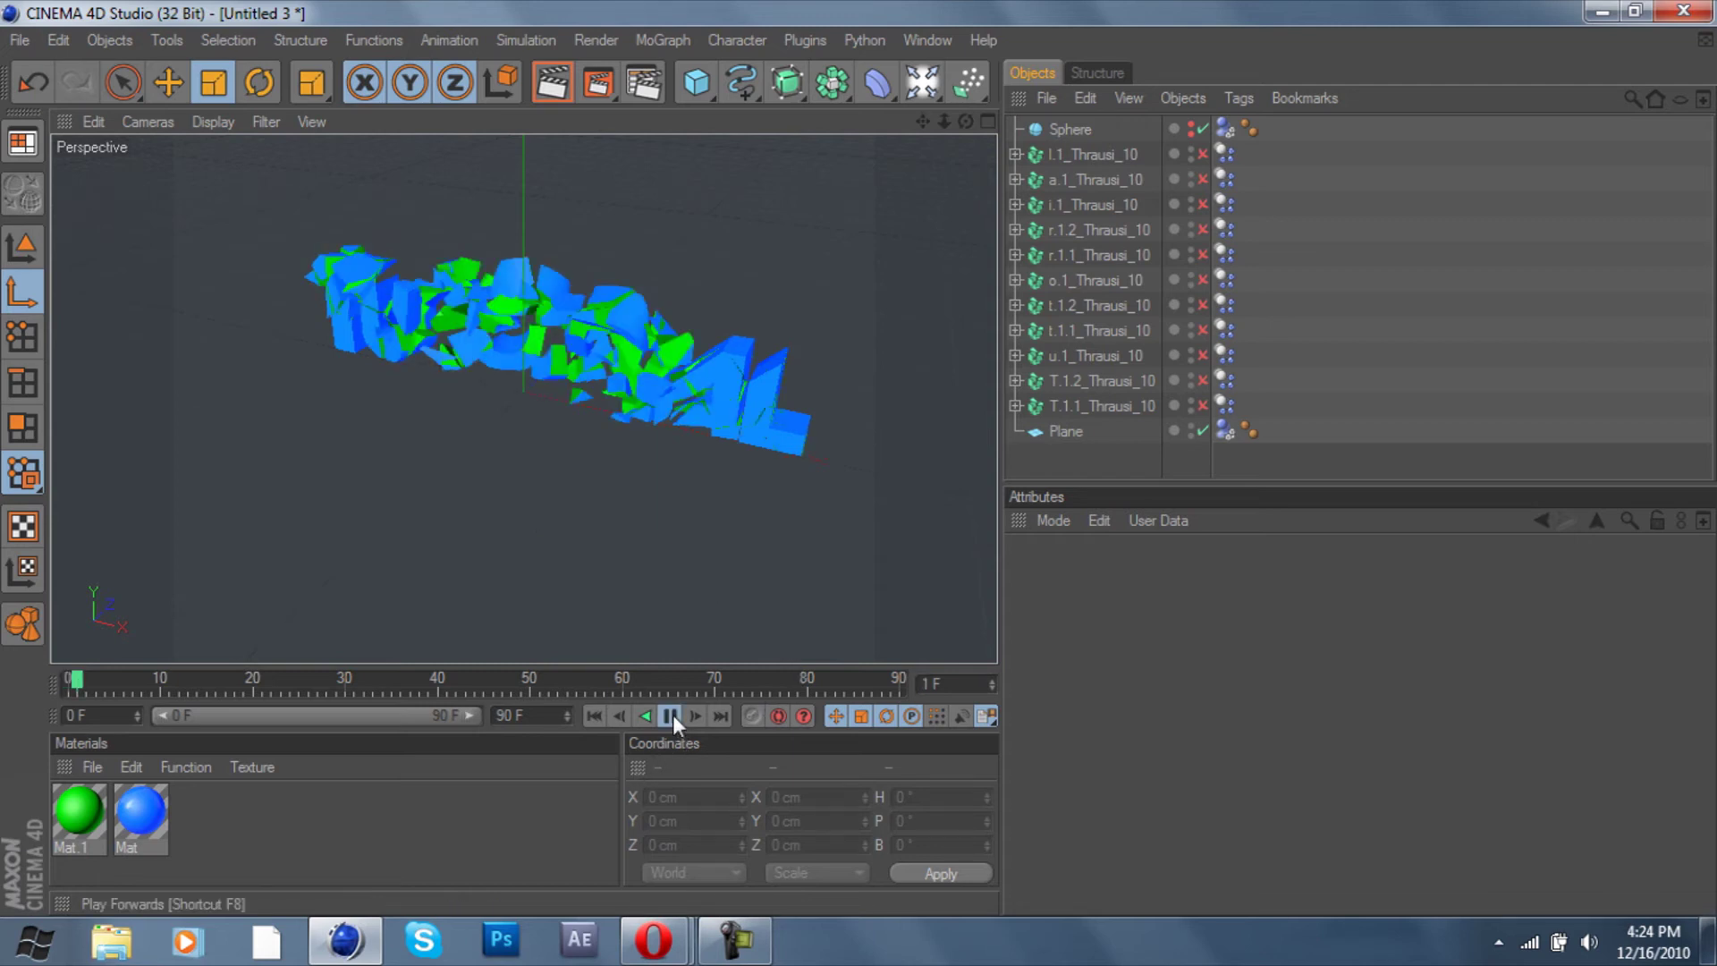
pyautogui.click(671, 715)
pyautogui.moveTo(226, 680); pyautogui.dragTo(67, 680)
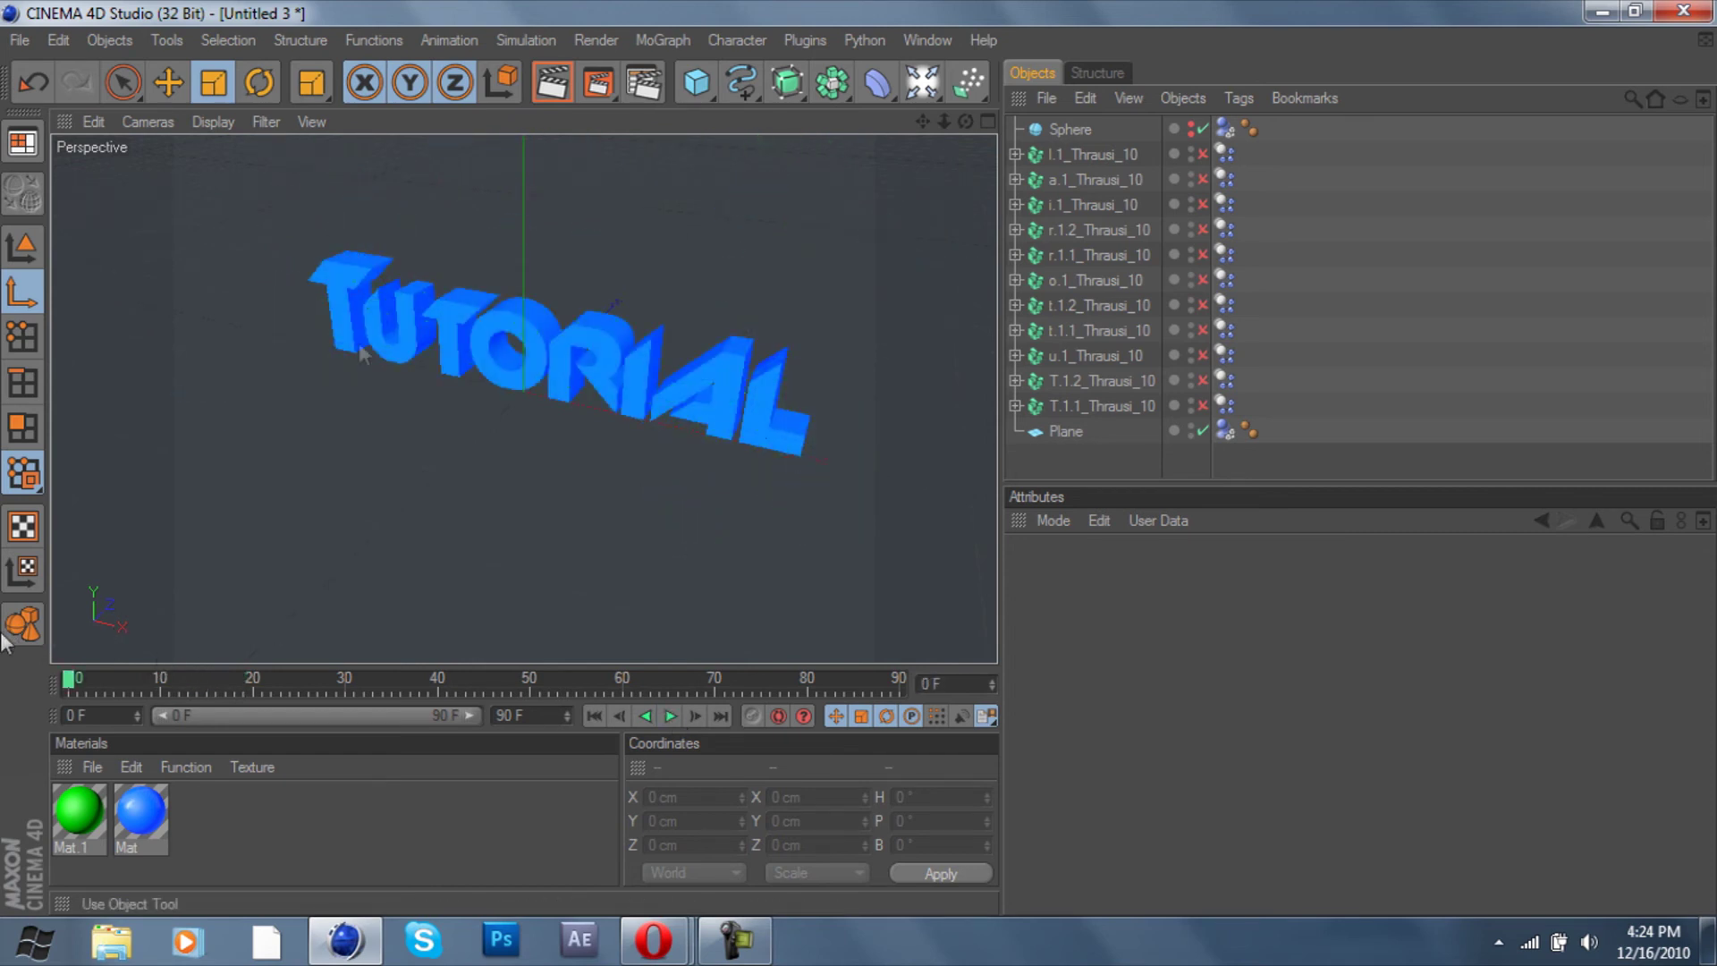
# Load the JesusModded preset in the render settings and review its save, output and general settings
pyautogui.click(637, 86)
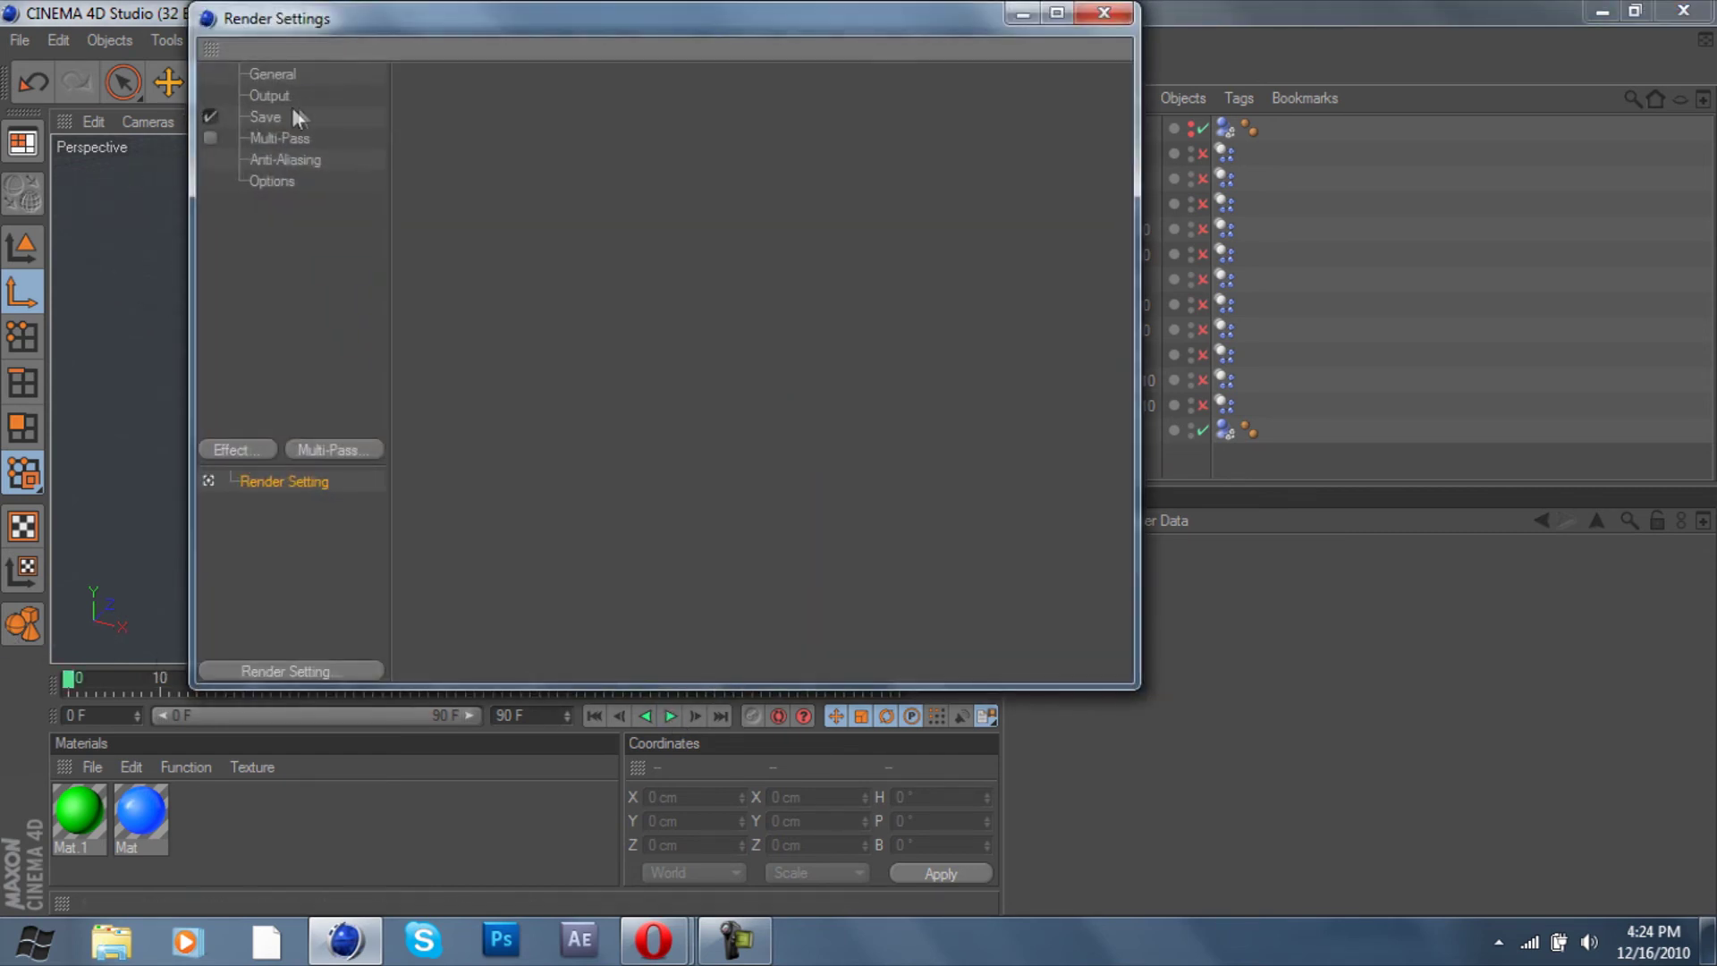
pyautogui.click(277, 179)
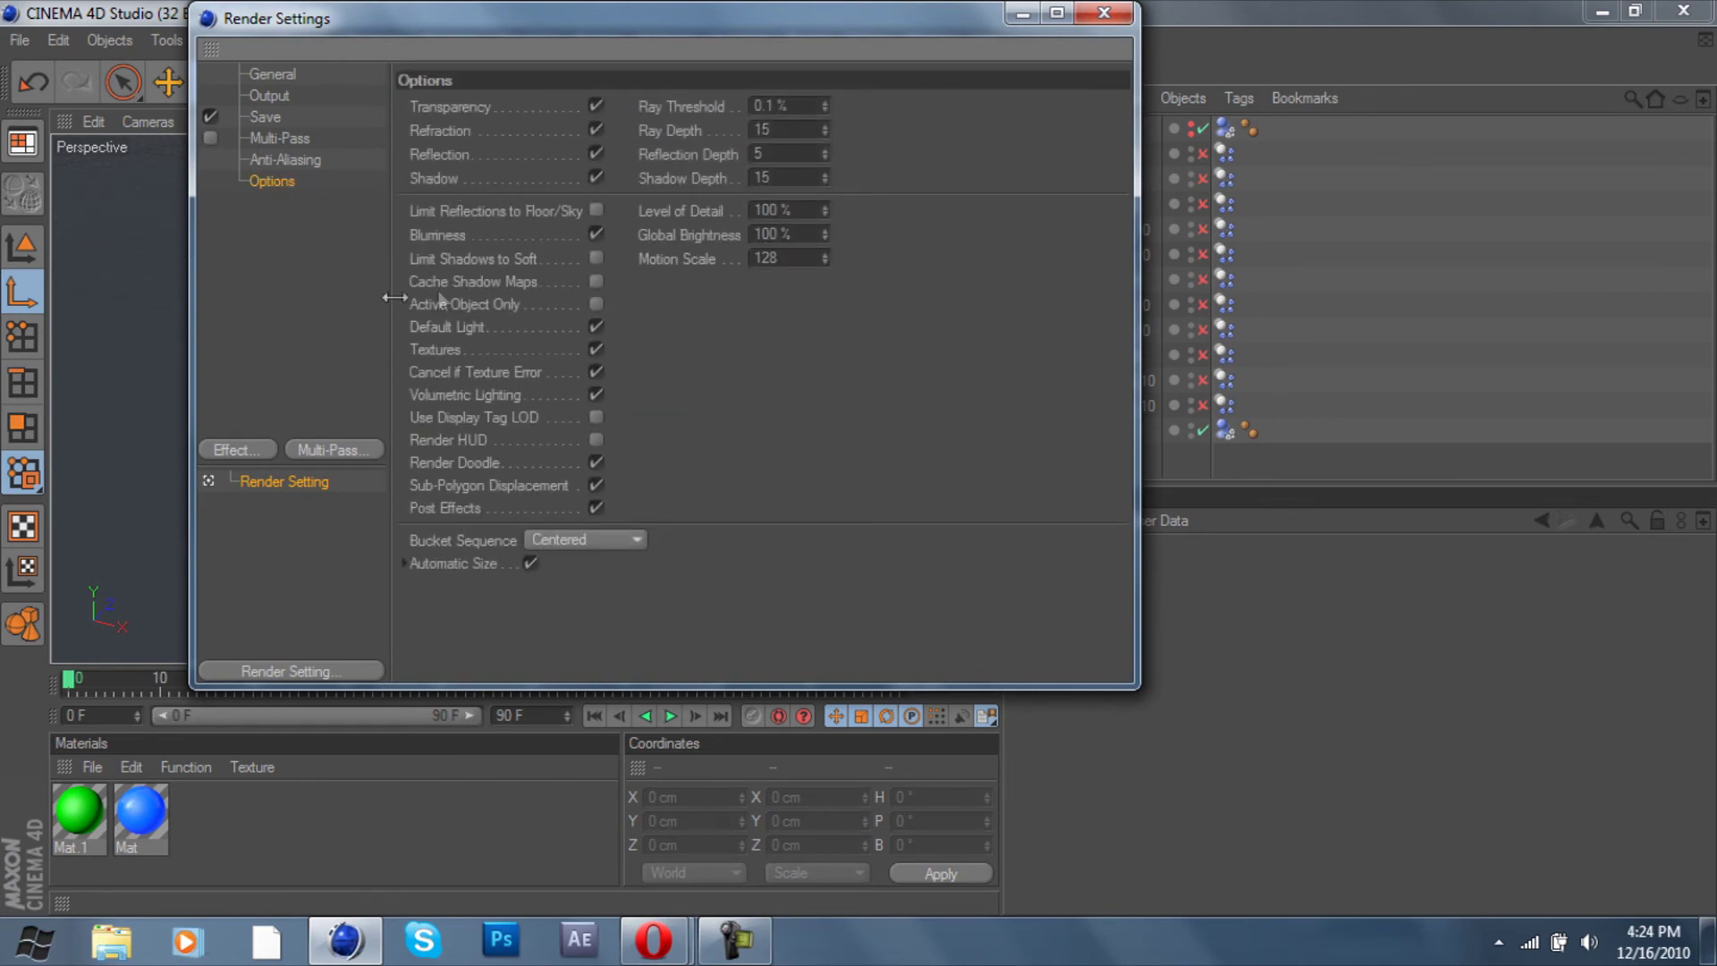
pyautogui.click(275, 673)
pyautogui.moveTo(517, 879)
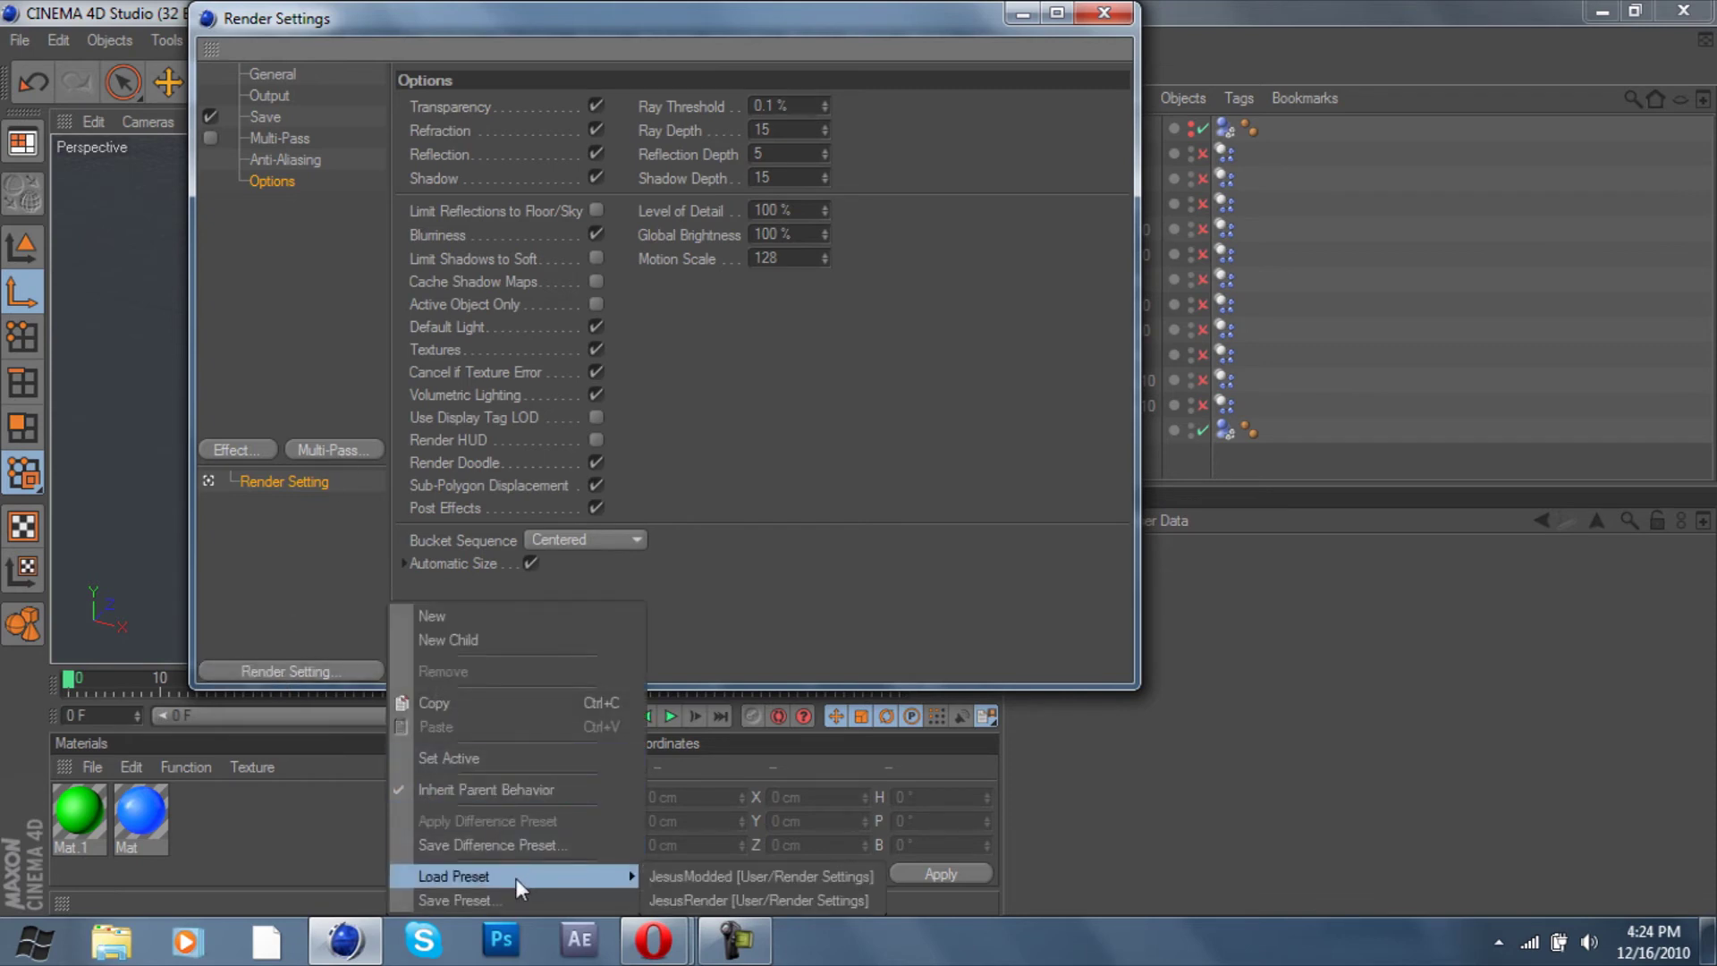
pyautogui.click(669, 877)
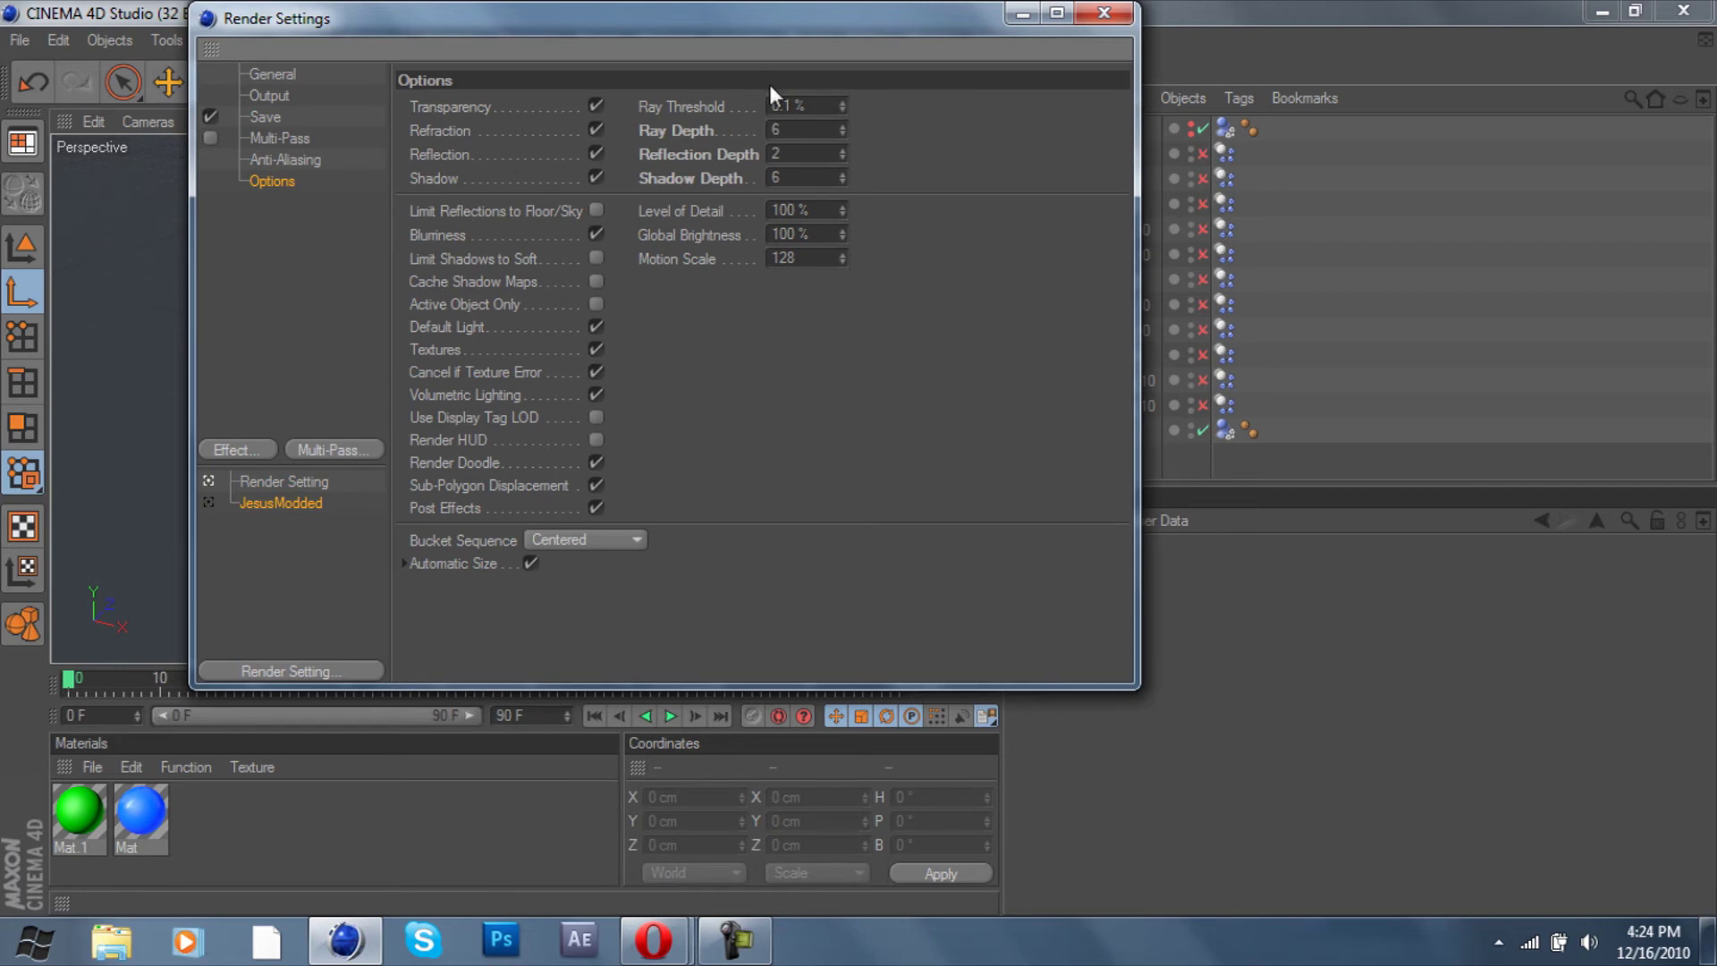
pyautogui.click(256, 116)
pyautogui.click(255, 96)
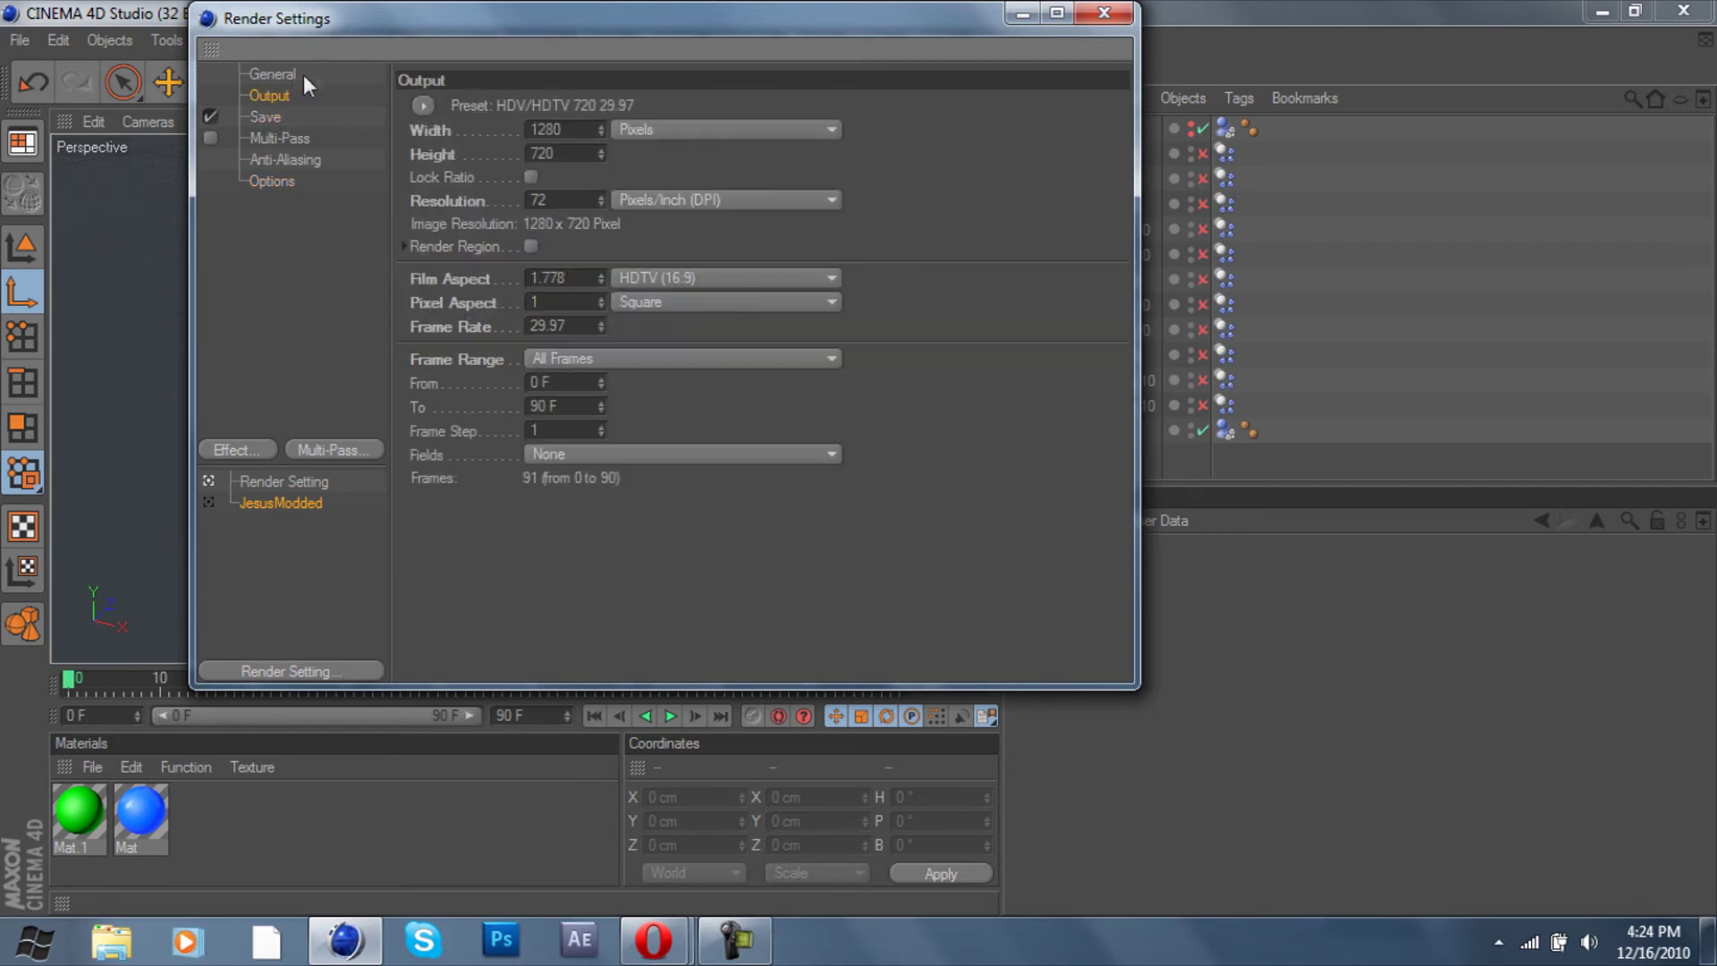
pyautogui.click(263, 77)
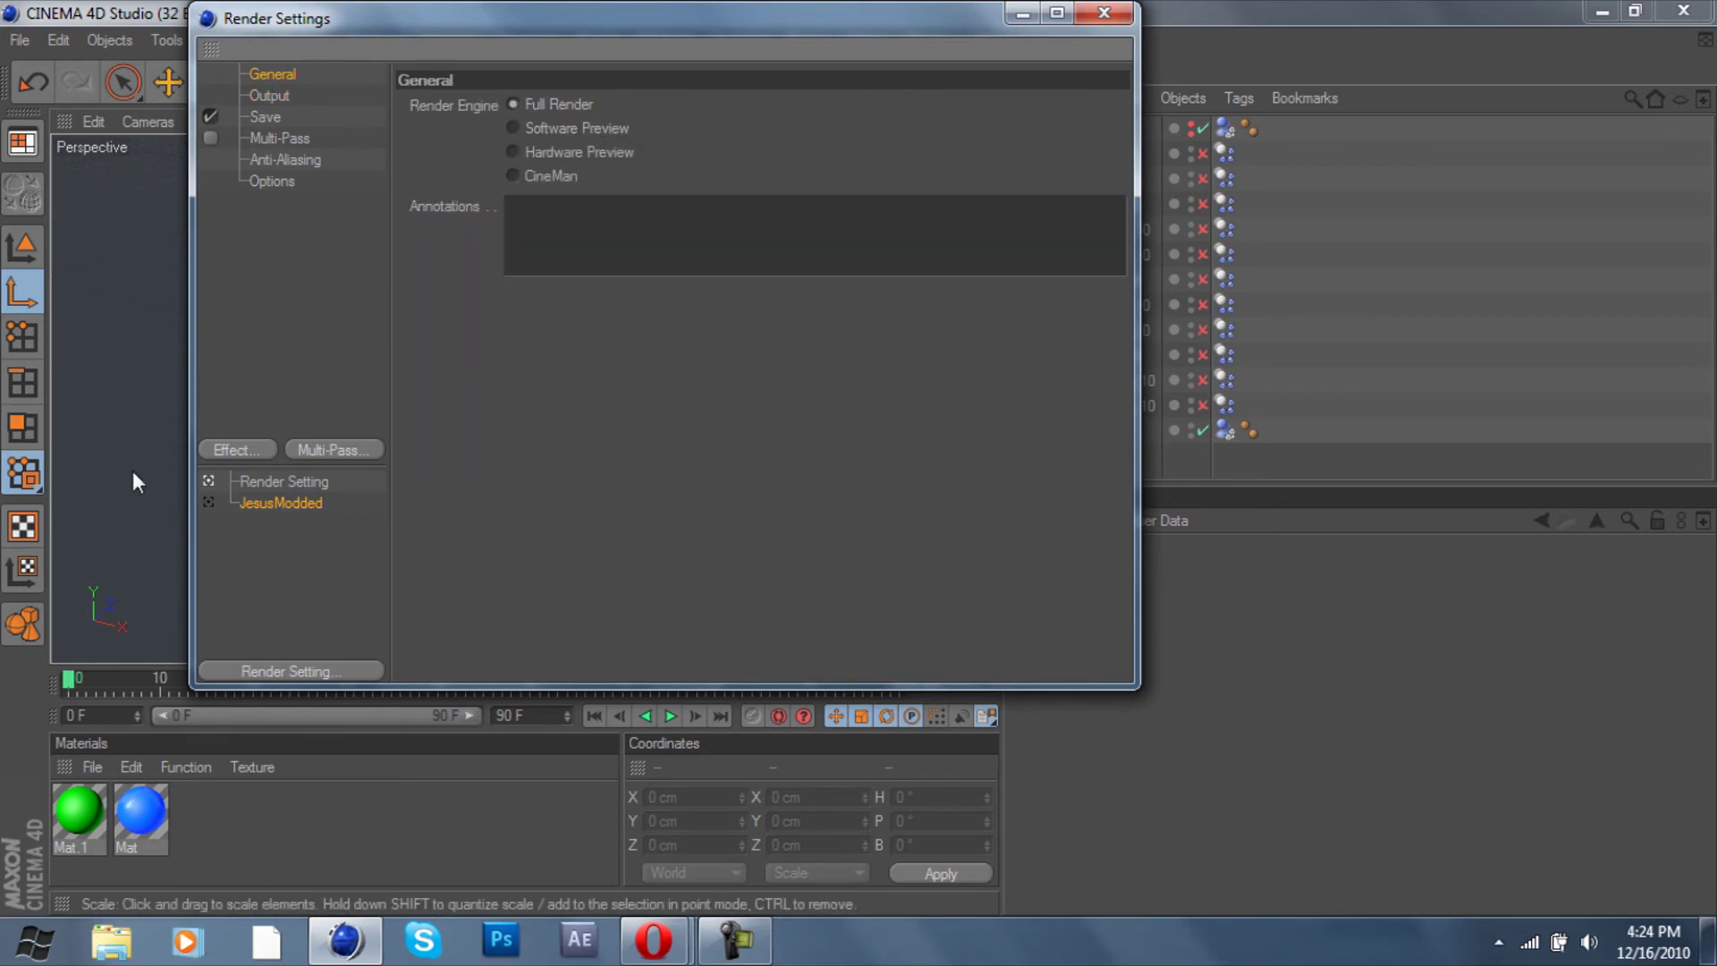
# Add Global Illumination and Ambient Occlusion to the render settings, with the occlusion's maximum ray length at 160 cm and contrast at 35 %
pyautogui.click(230, 450)
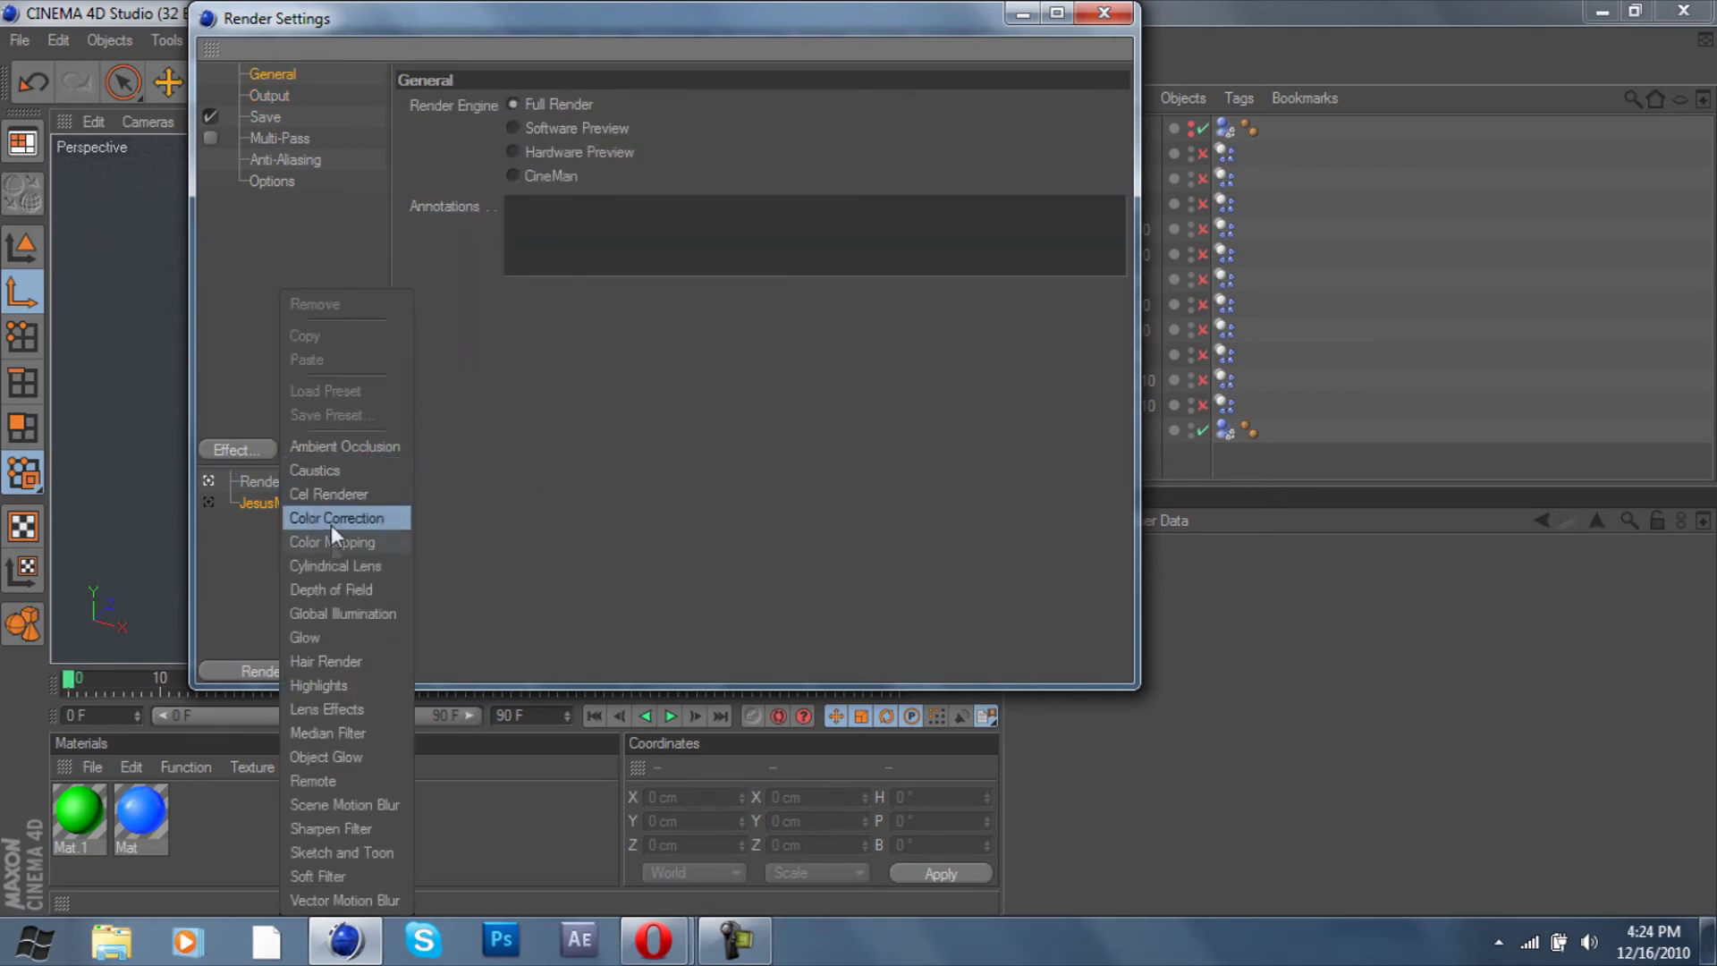
pyautogui.click(239, 447)
pyautogui.click(352, 471)
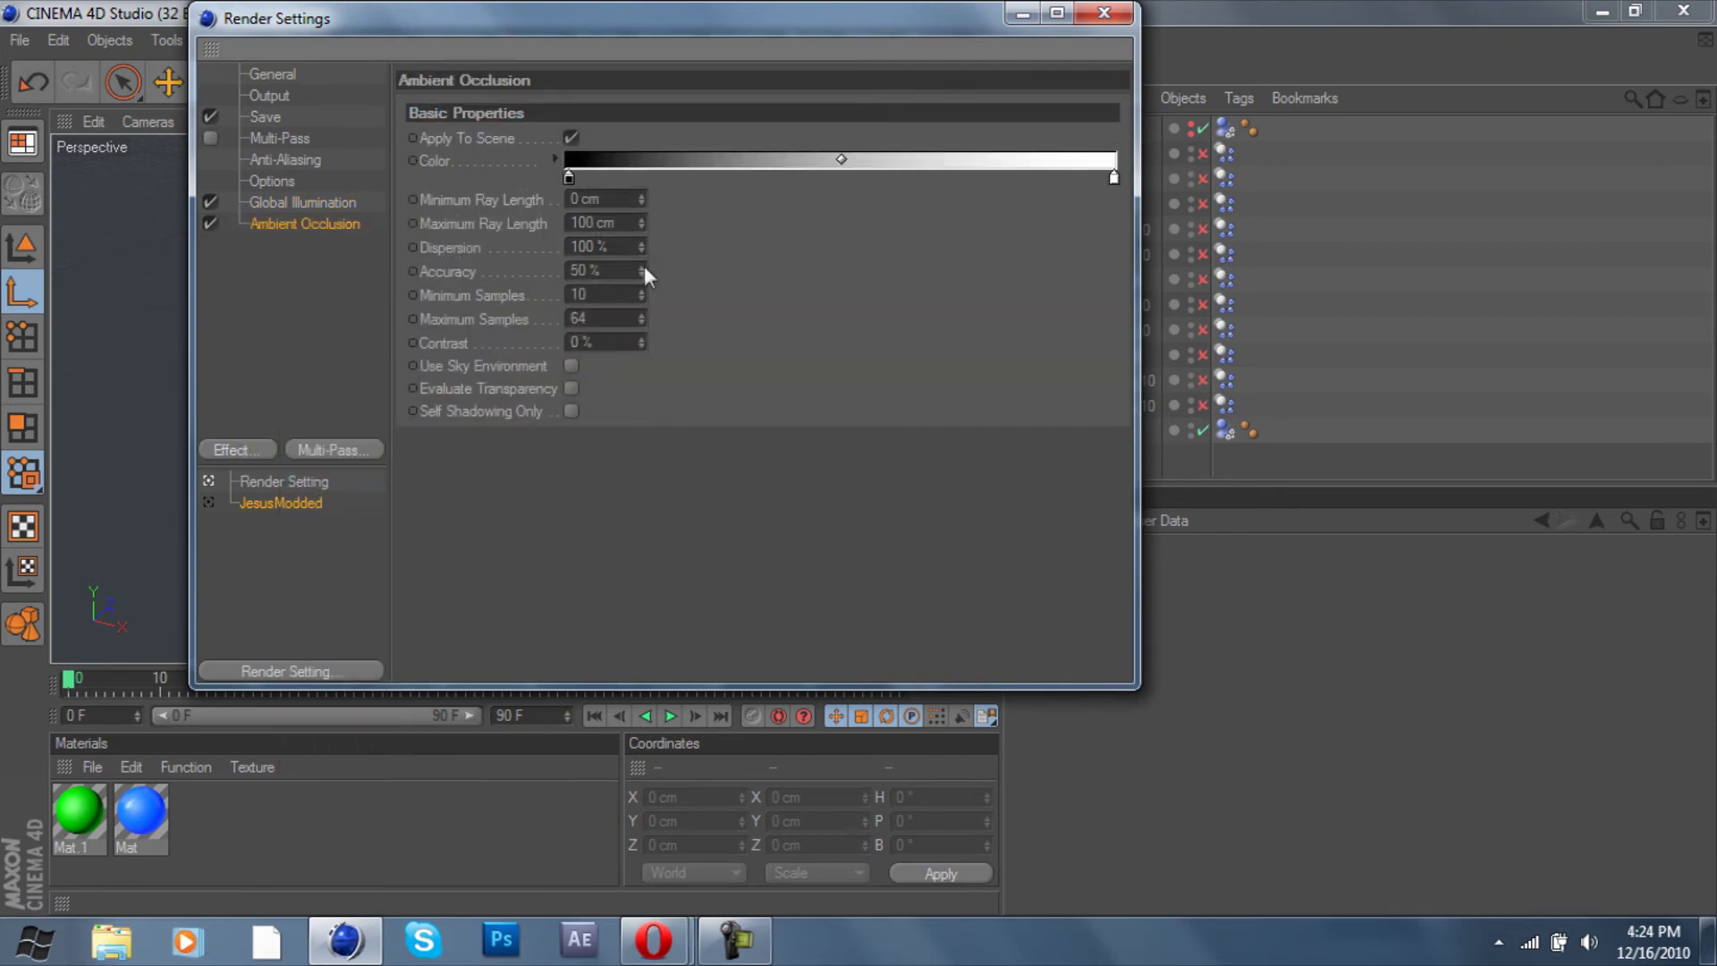
pyautogui.click(621, 227)
pyautogui.write('160')
pyautogui.press('Return')
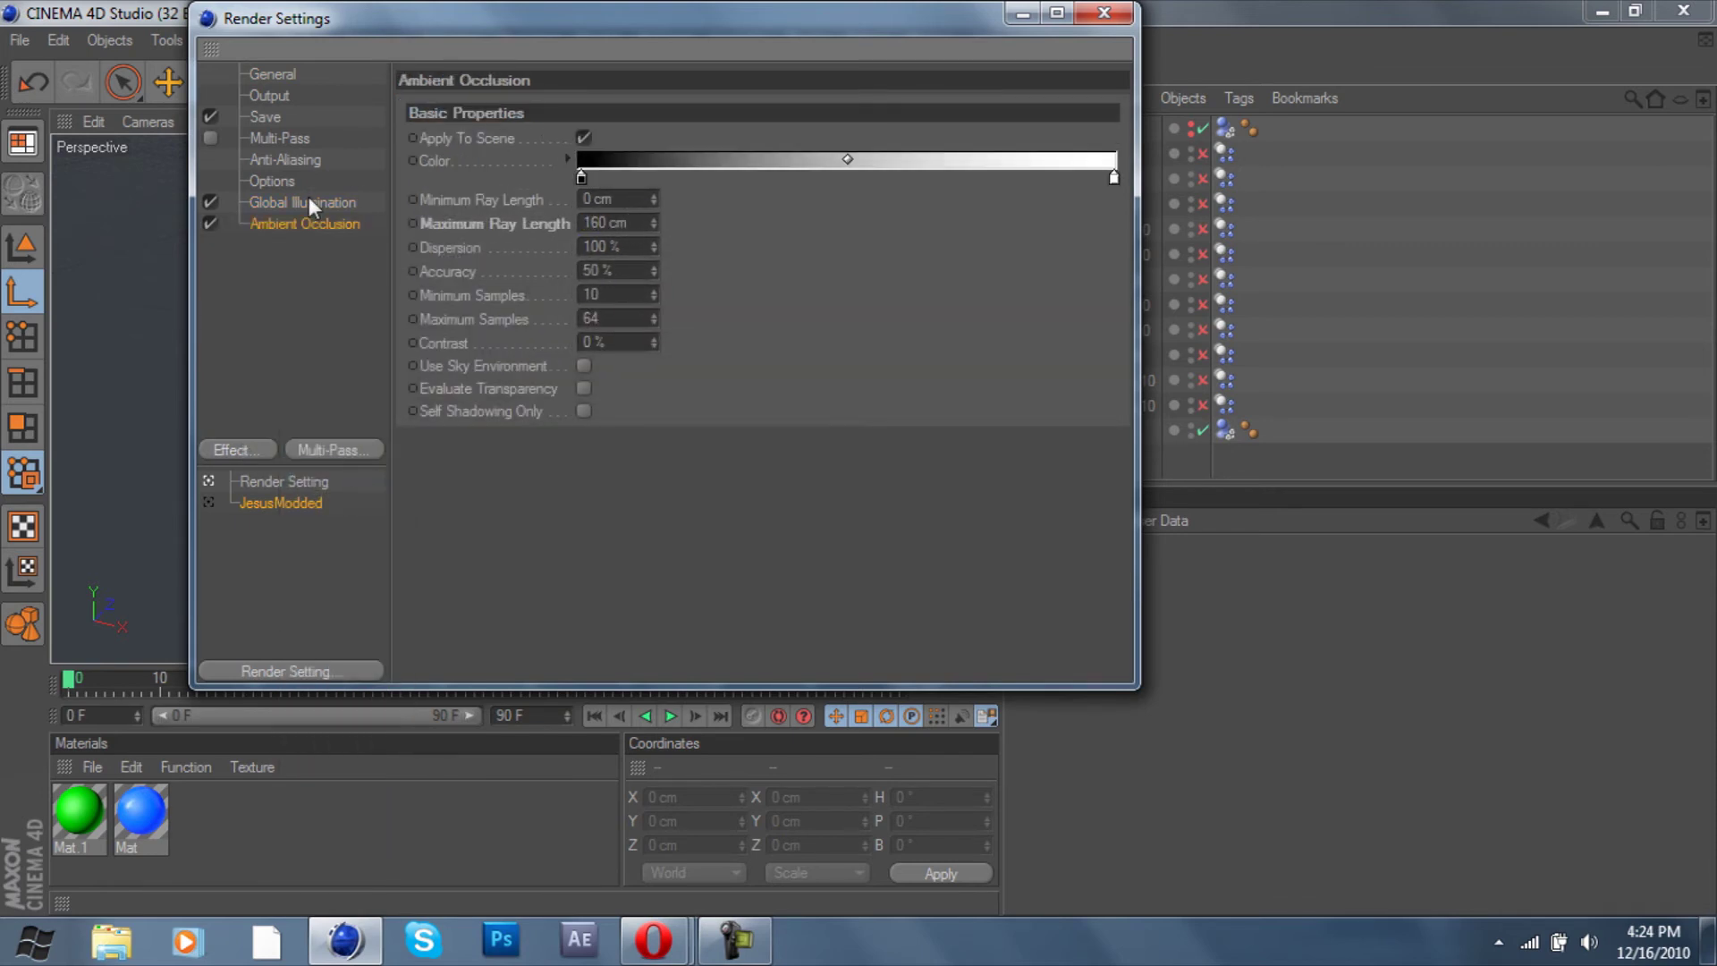
pyautogui.click(618, 346)
pyautogui.click(1102, 13)
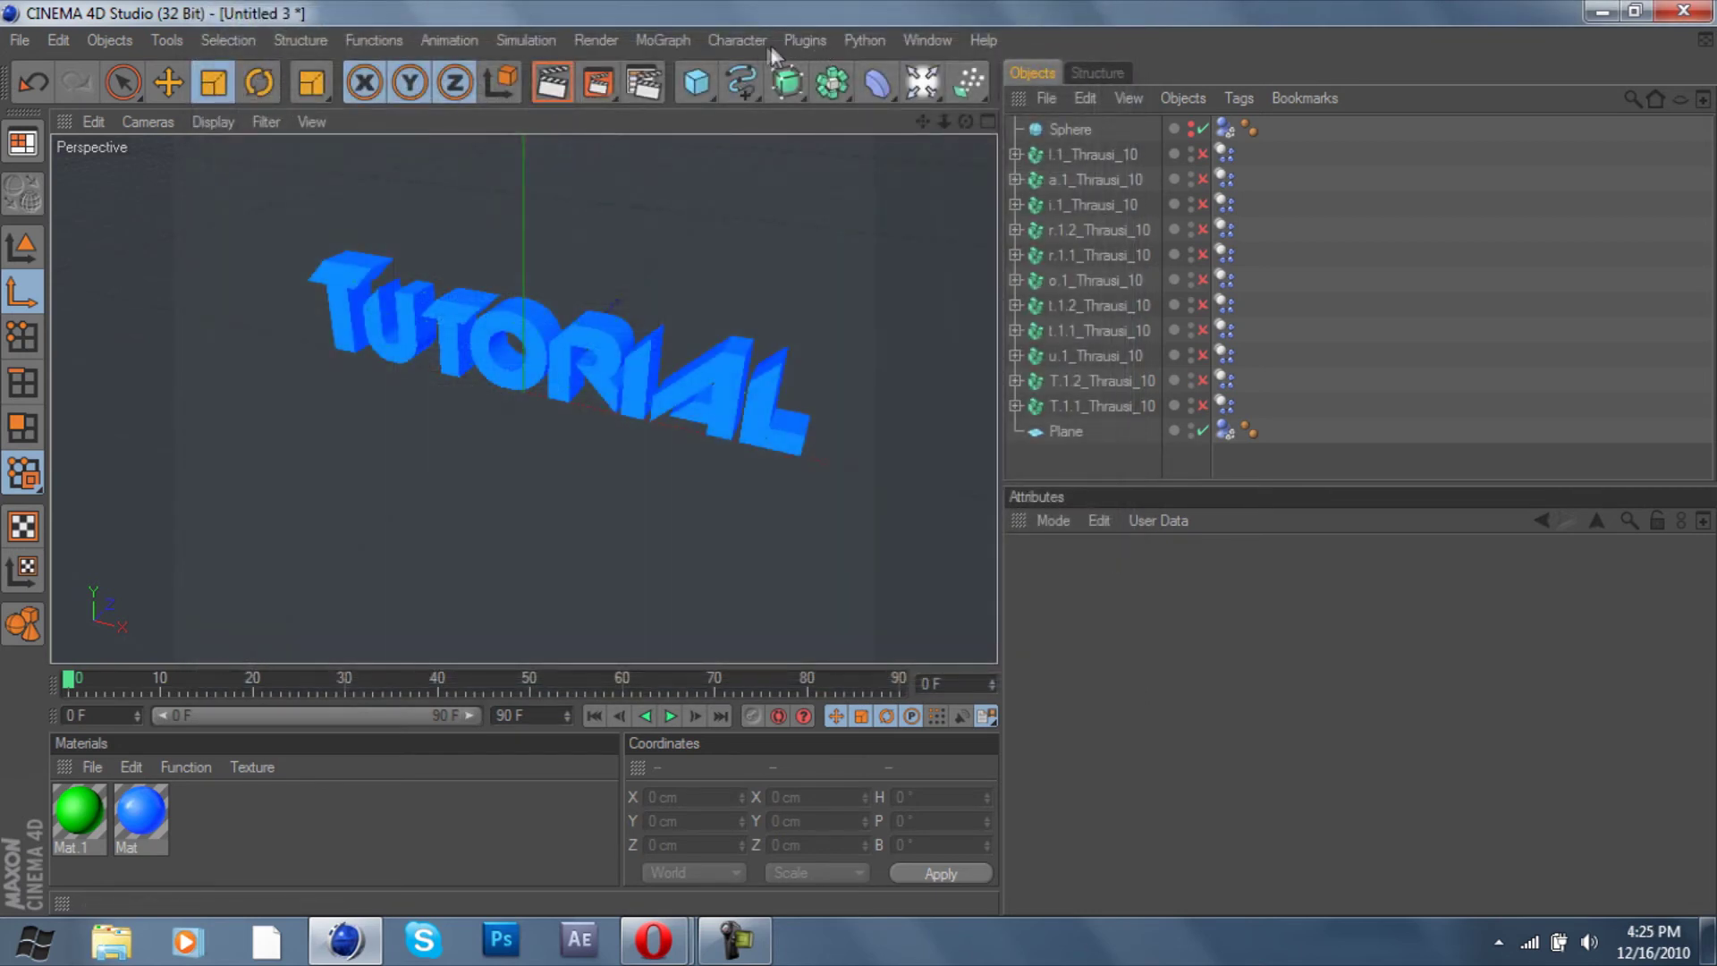
# Add a Sky and a Light, and move the light to about X -126, Y 247, Z -454 cm in front of the text
pyautogui.moveTo(923, 82); pyautogui.dragTo(1012, 336)
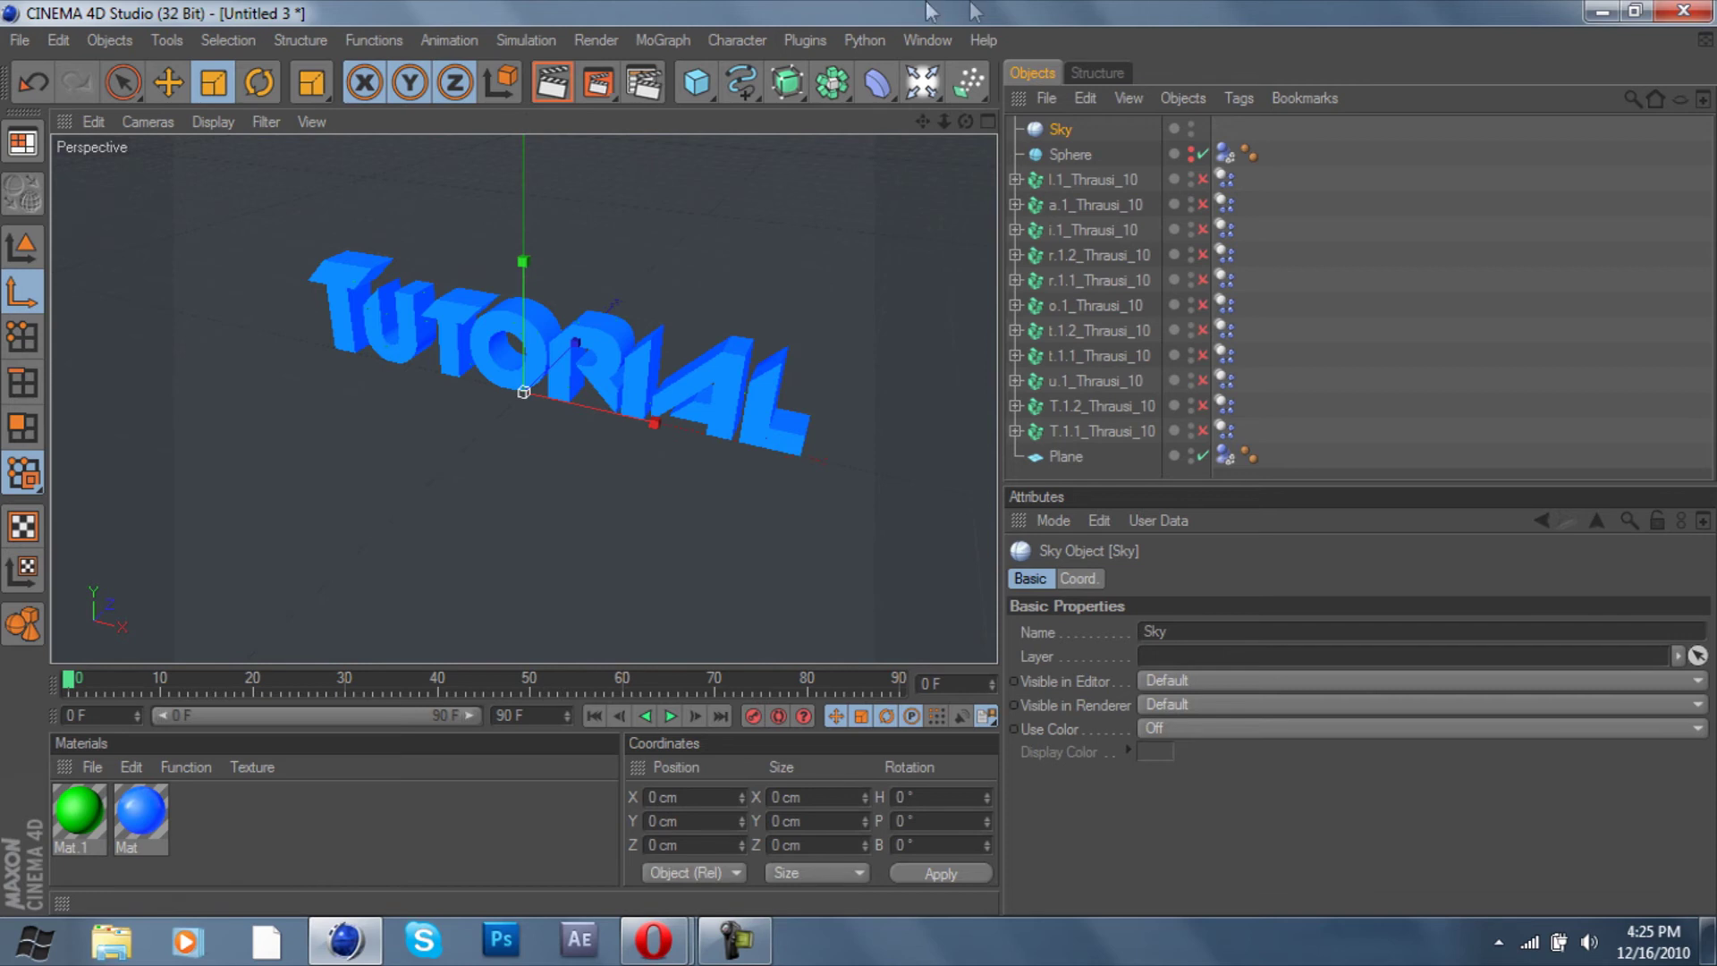
pyautogui.moveTo(930, 89); pyautogui.dragTo(984, 111)
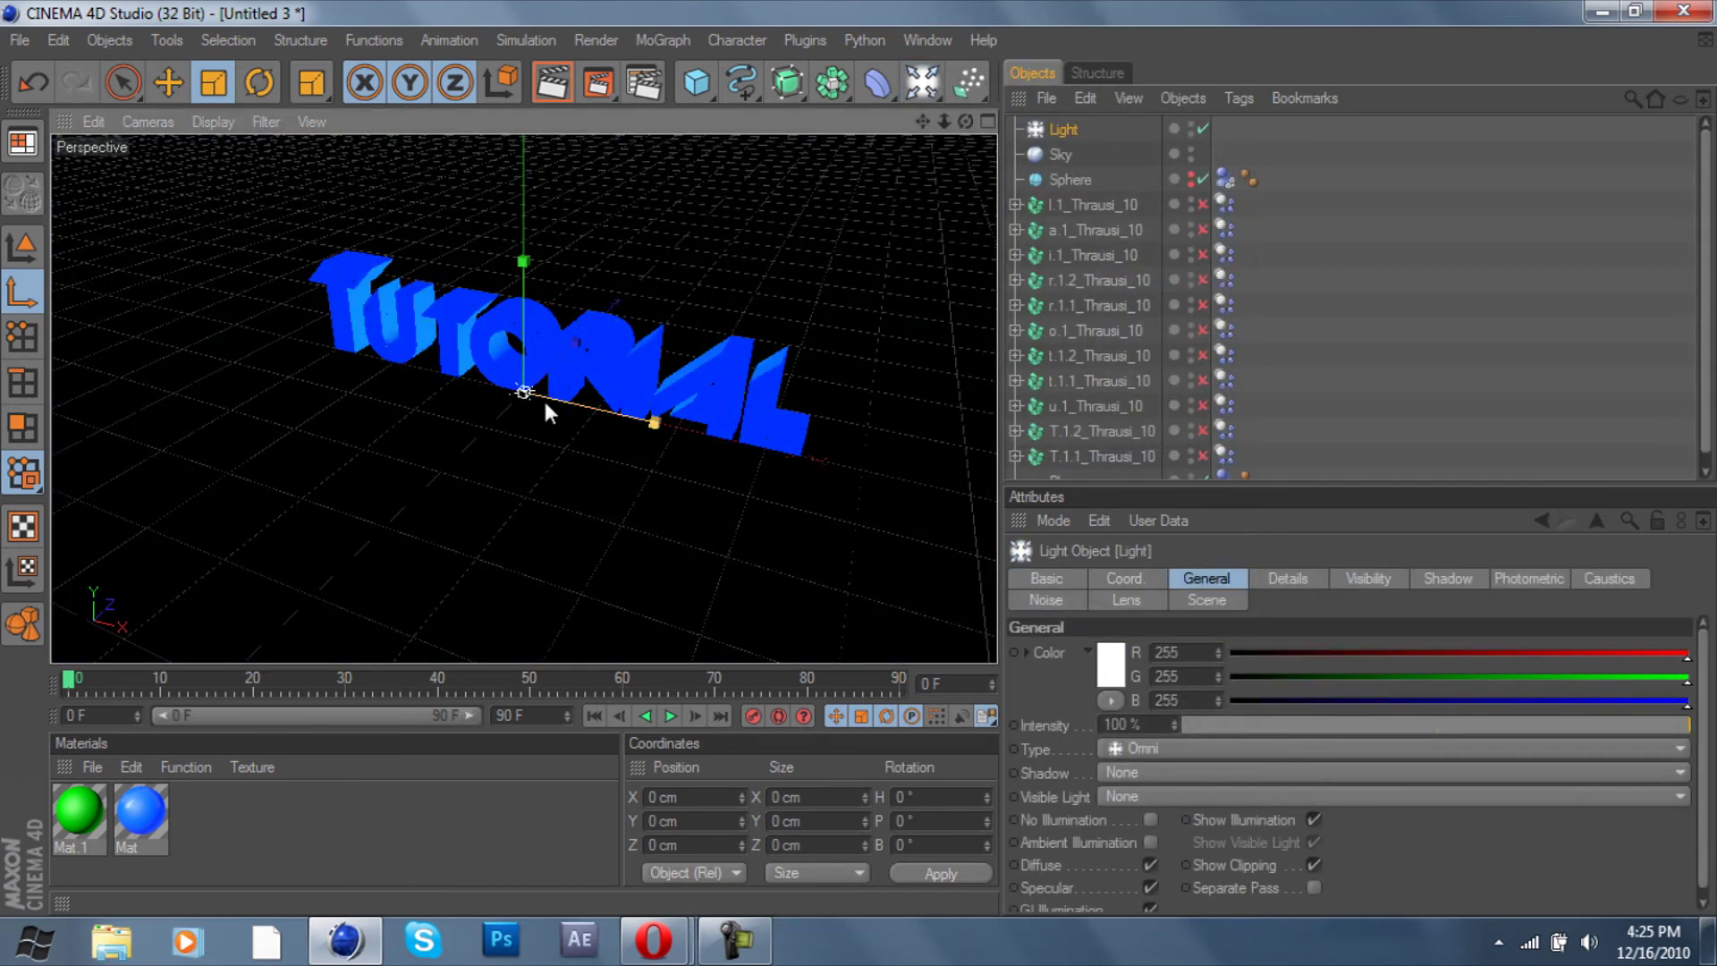
pyautogui.click(167, 82)
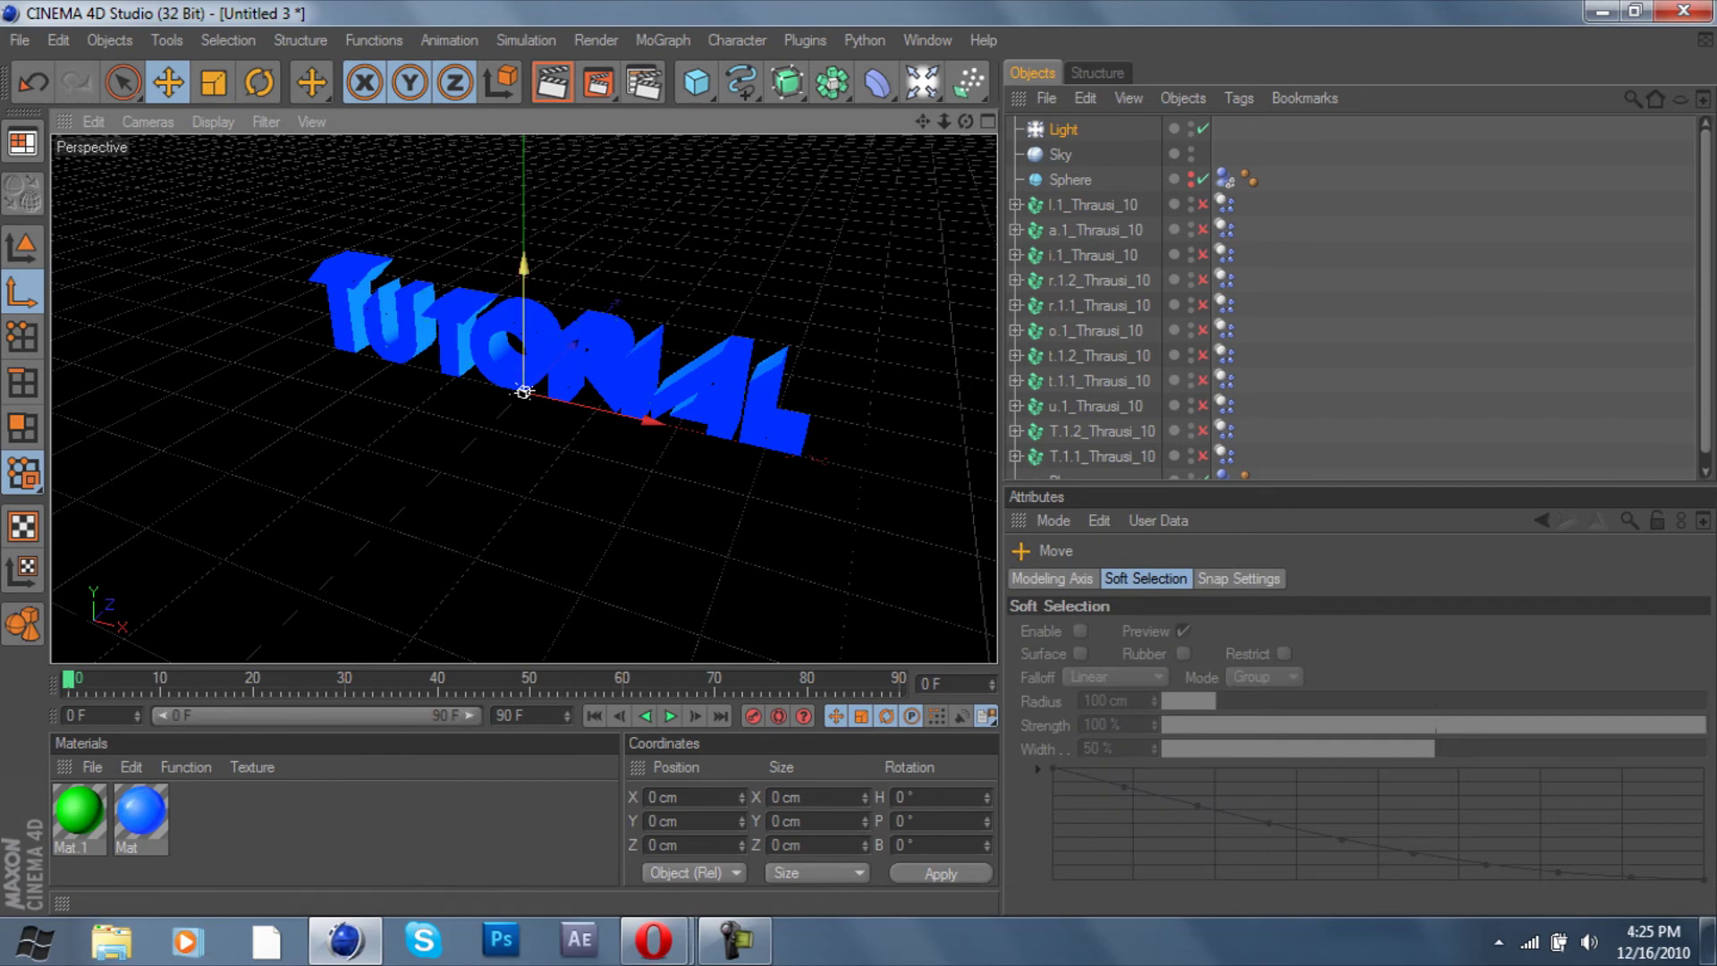
pyautogui.moveTo(534, 340); pyautogui.dragTo(529, 236)
pyautogui.moveTo(527, 386); pyautogui.dragTo(576, 376)
pyautogui.moveTo(573, 255); pyautogui.dragTo(208, 471)
pyautogui.moveTo(86, 394); pyautogui.dragTo(78, 271)
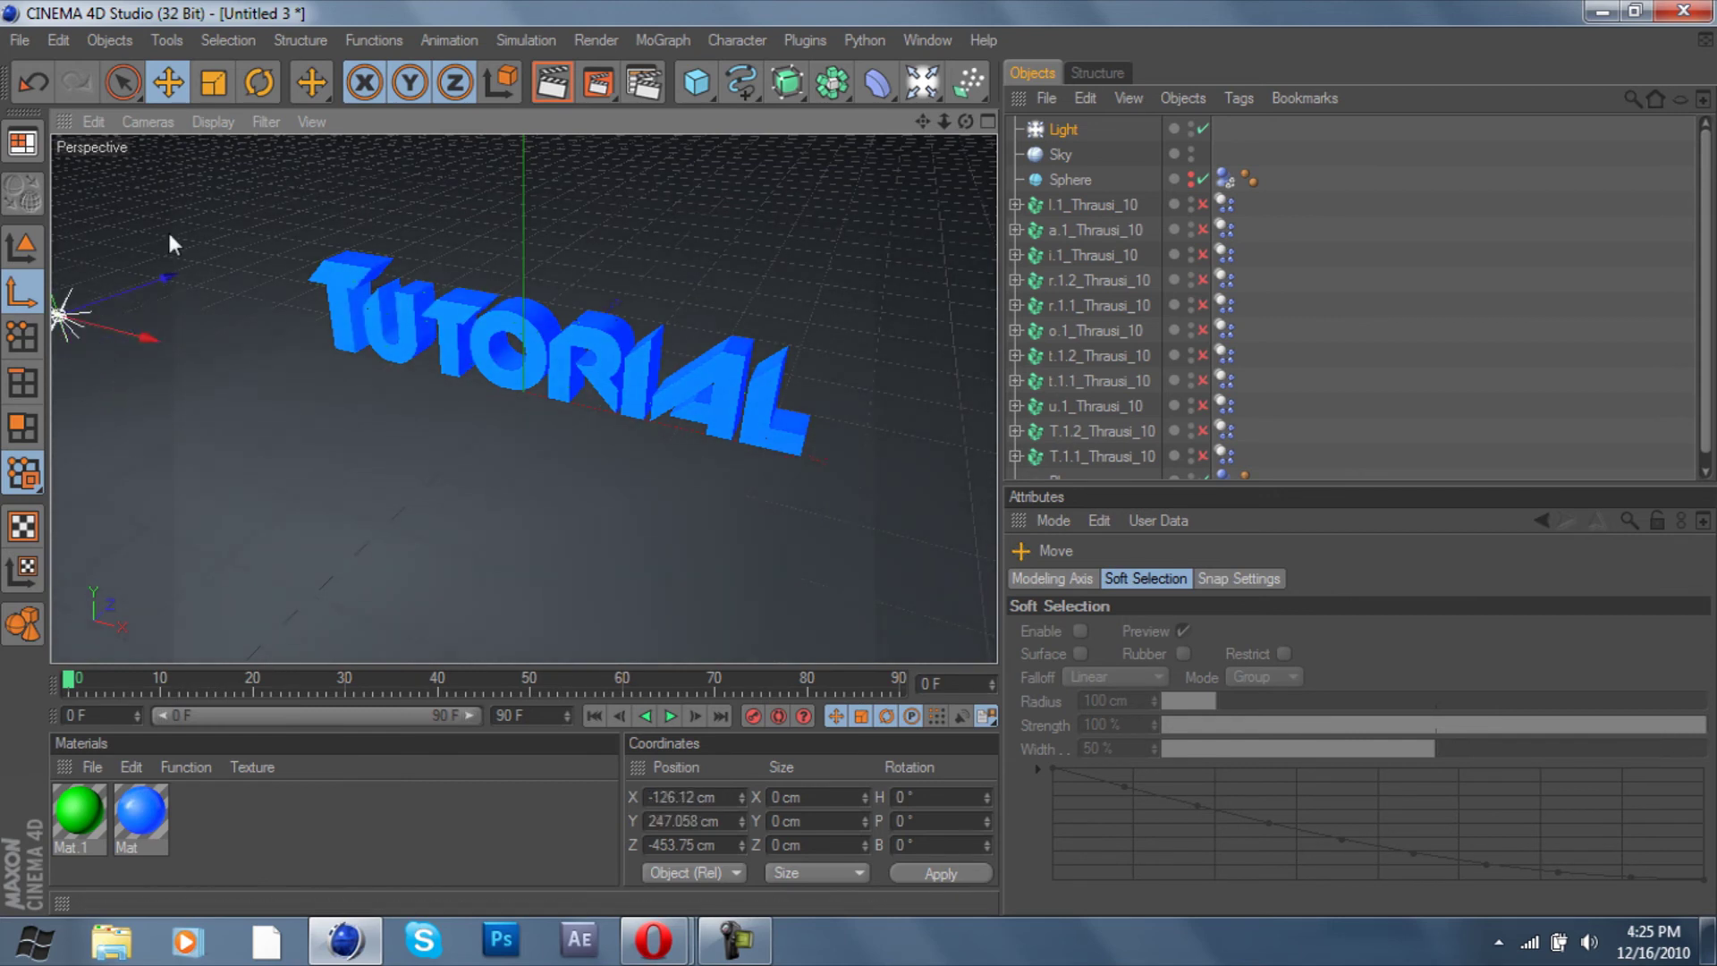
pyautogui.click(1253, 251)
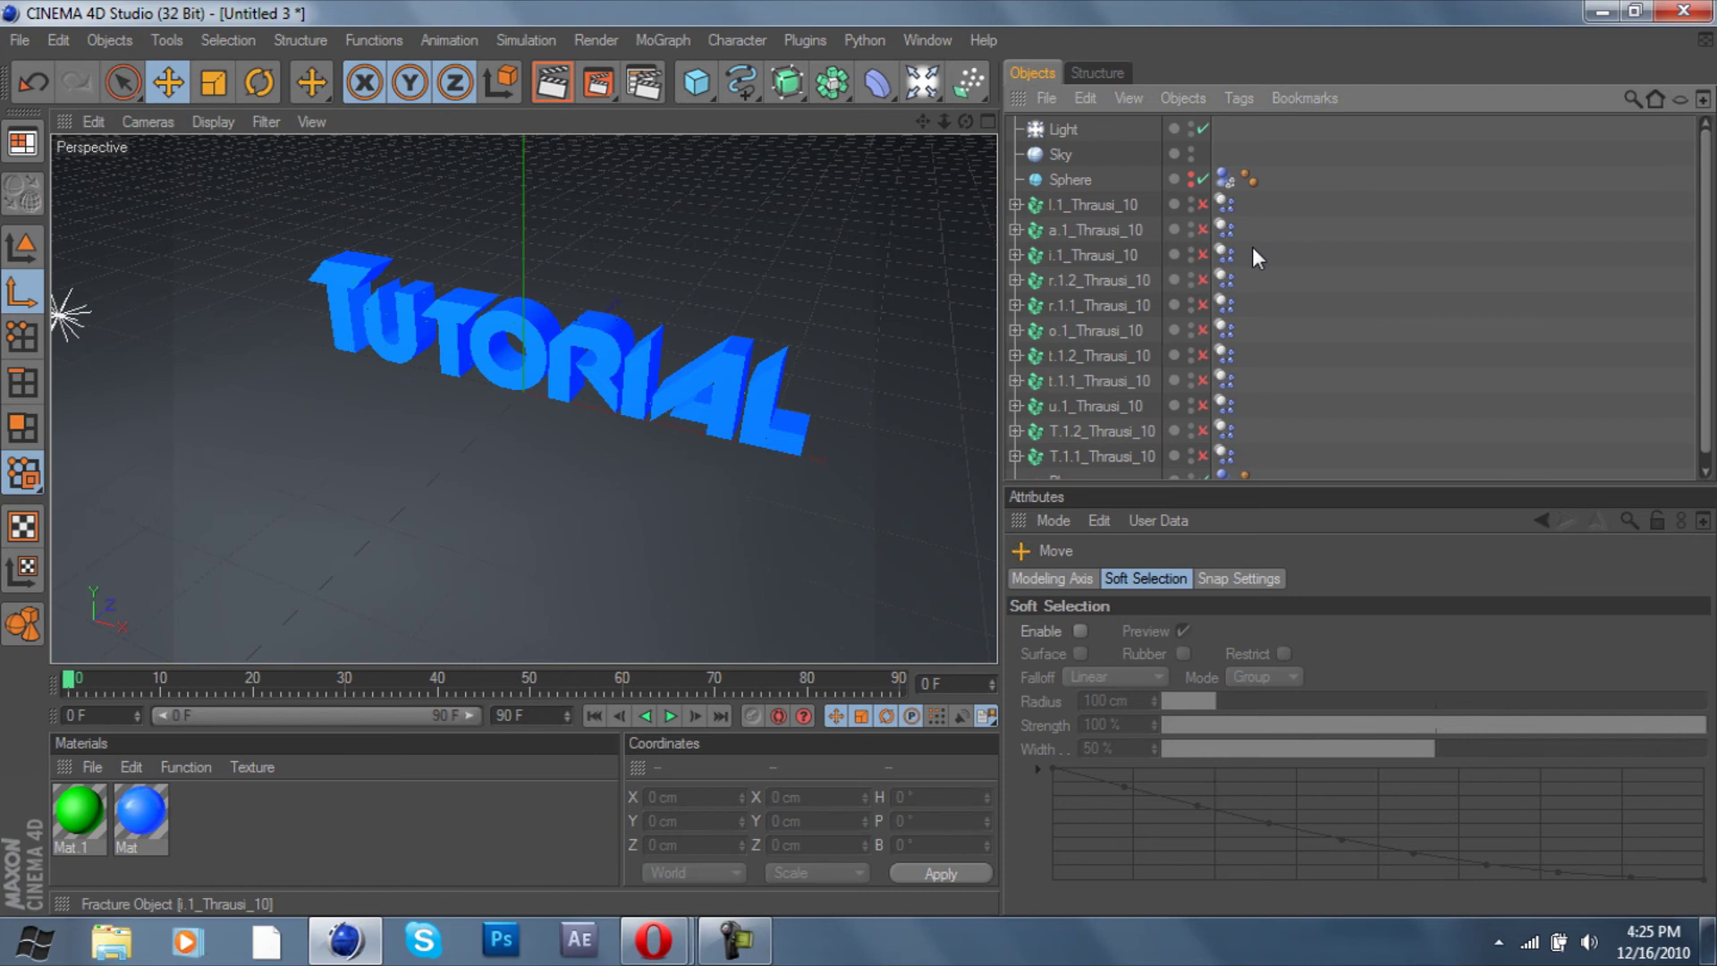
# Set the light's color to a violet-blue of R 94, G 97, B 255
pyautogui.click(1062, 129)
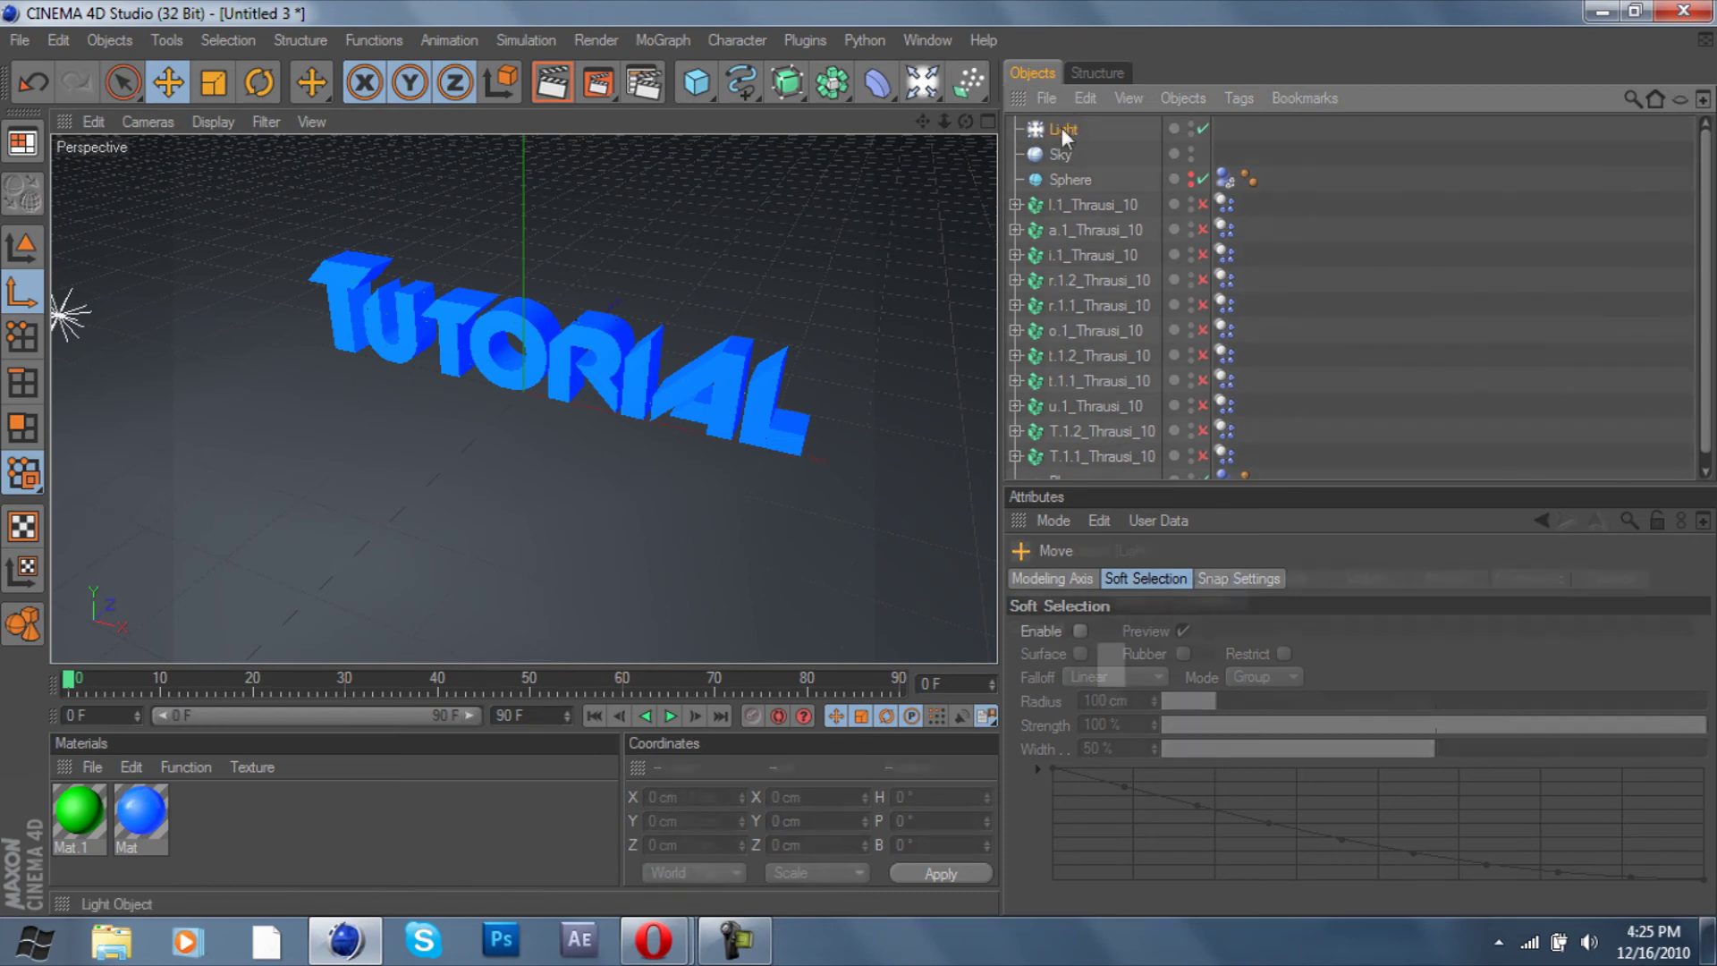
pyautogui.click(1111, 663)
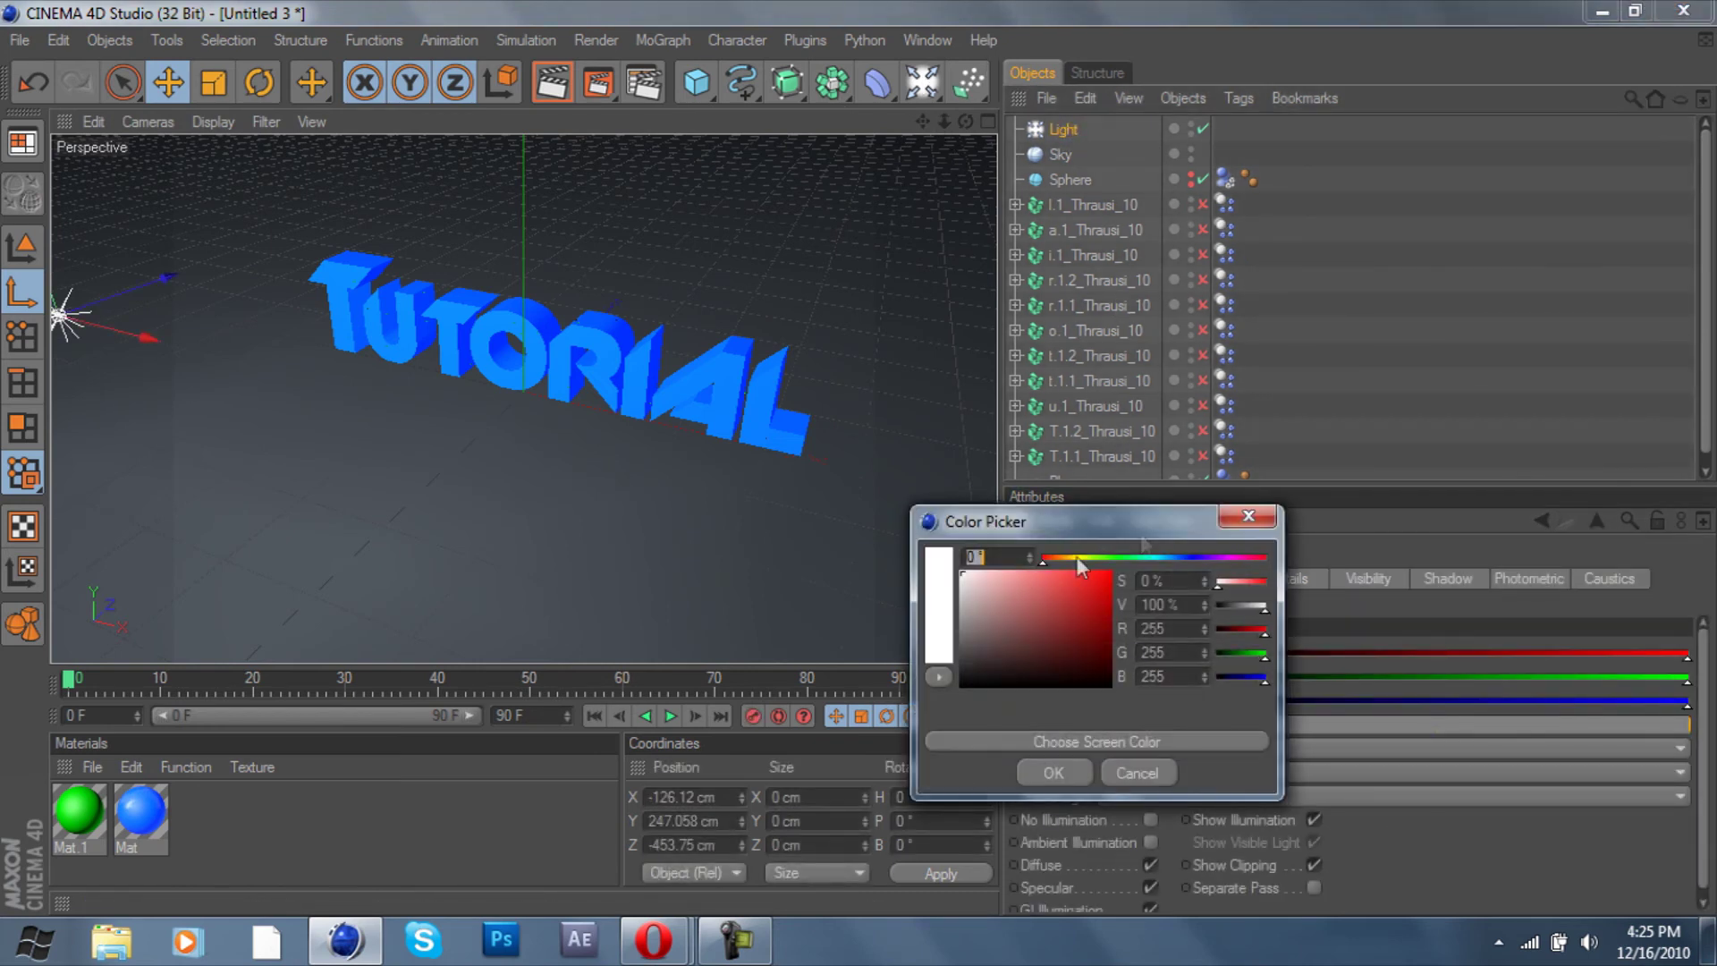
pyautogui.click(1151, 557)
pyautogui.click(1005, 607)
pyautogui.click(1036, 577)
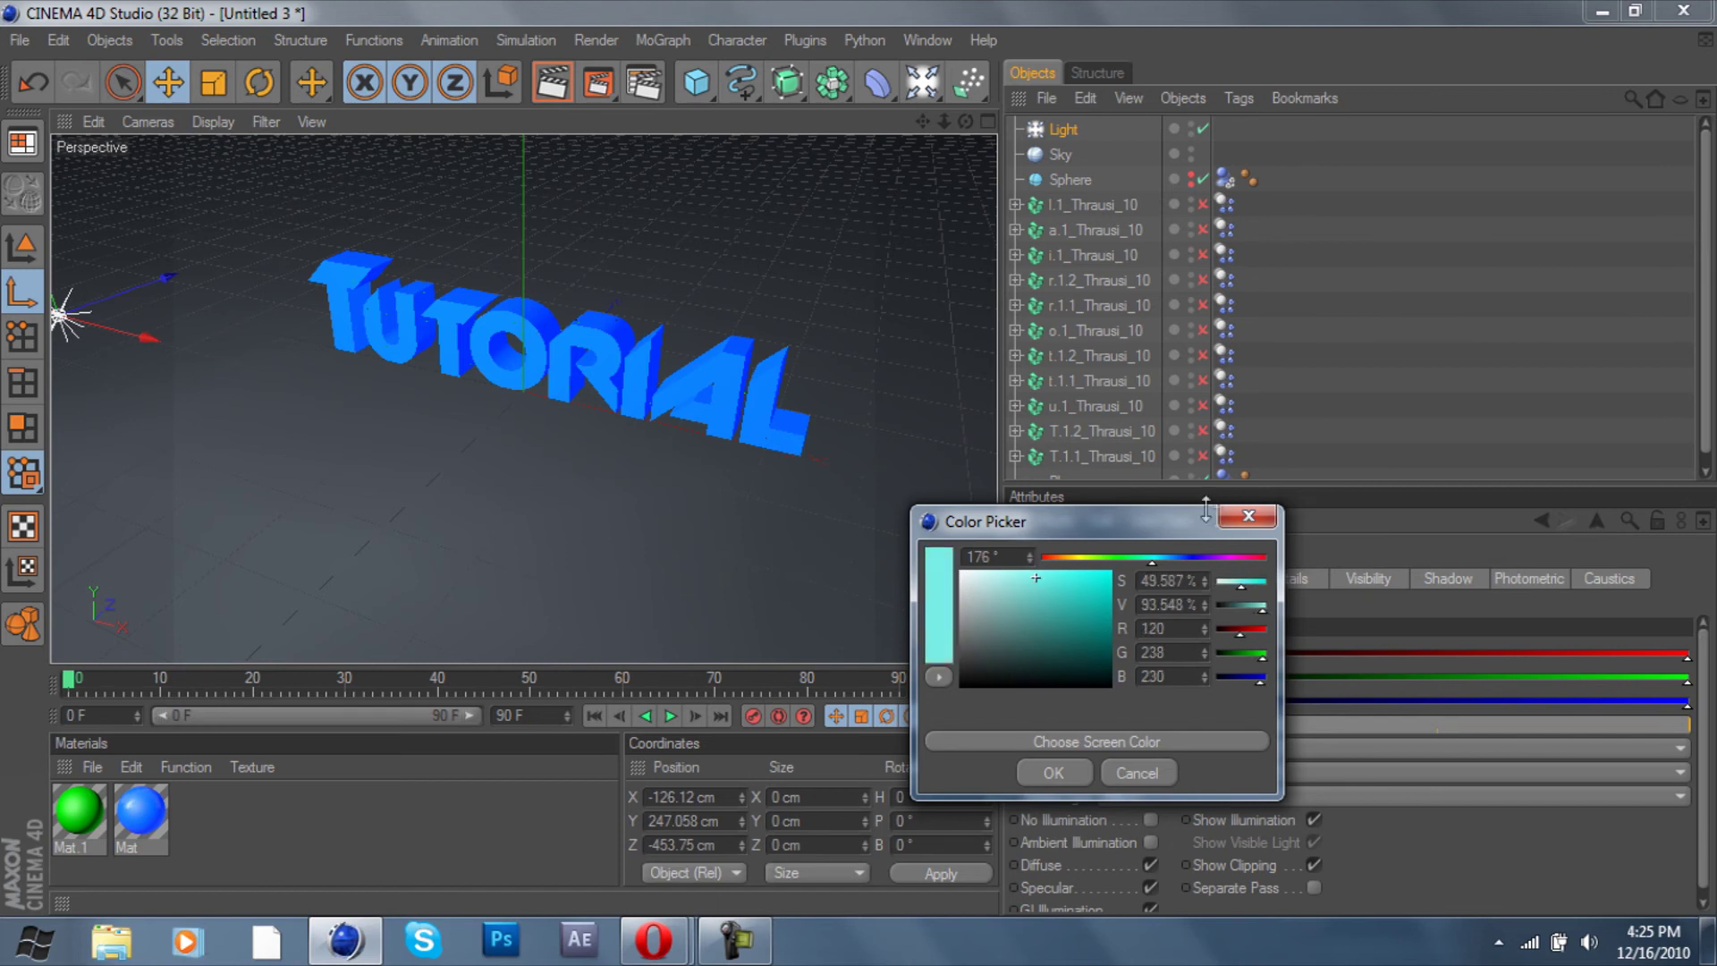
pyautogui.click(1192, 559)
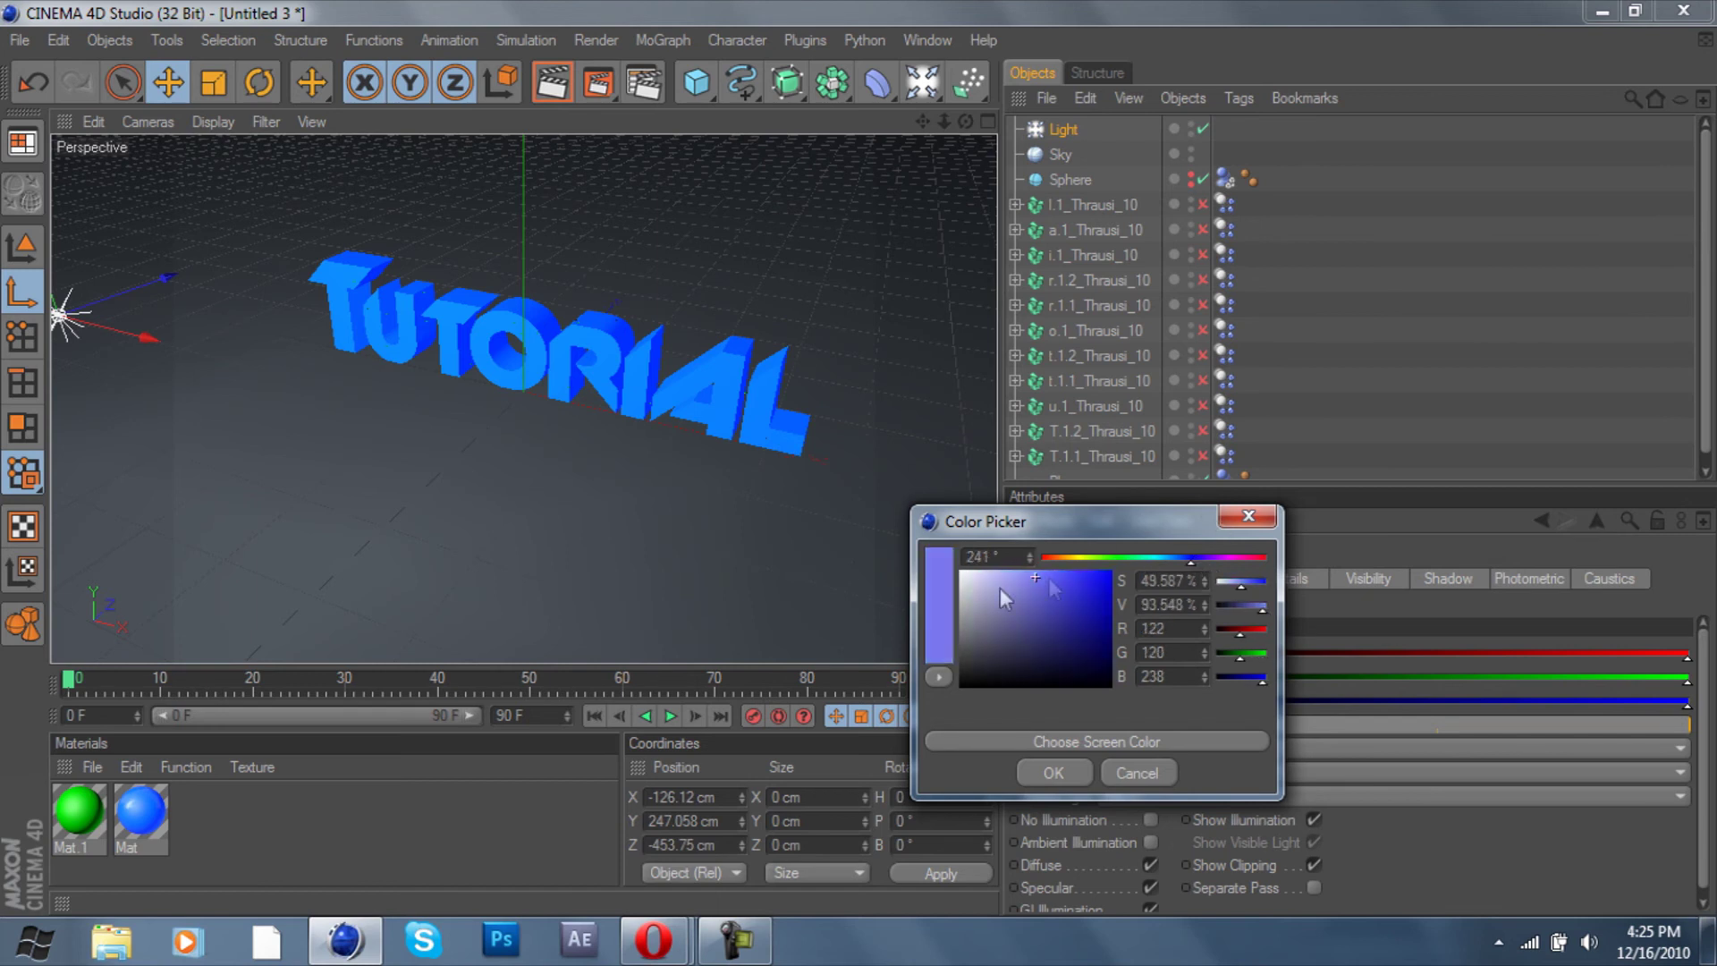
pyautogui.click(1189, 556)
pyautogui.moveTo(1052, 581)
pyautogui.mouseDown()
pyautogui.moveTo(1030, 595)
pyautogui.moveTo(1056, 570)
pyautogui.mouseUp()
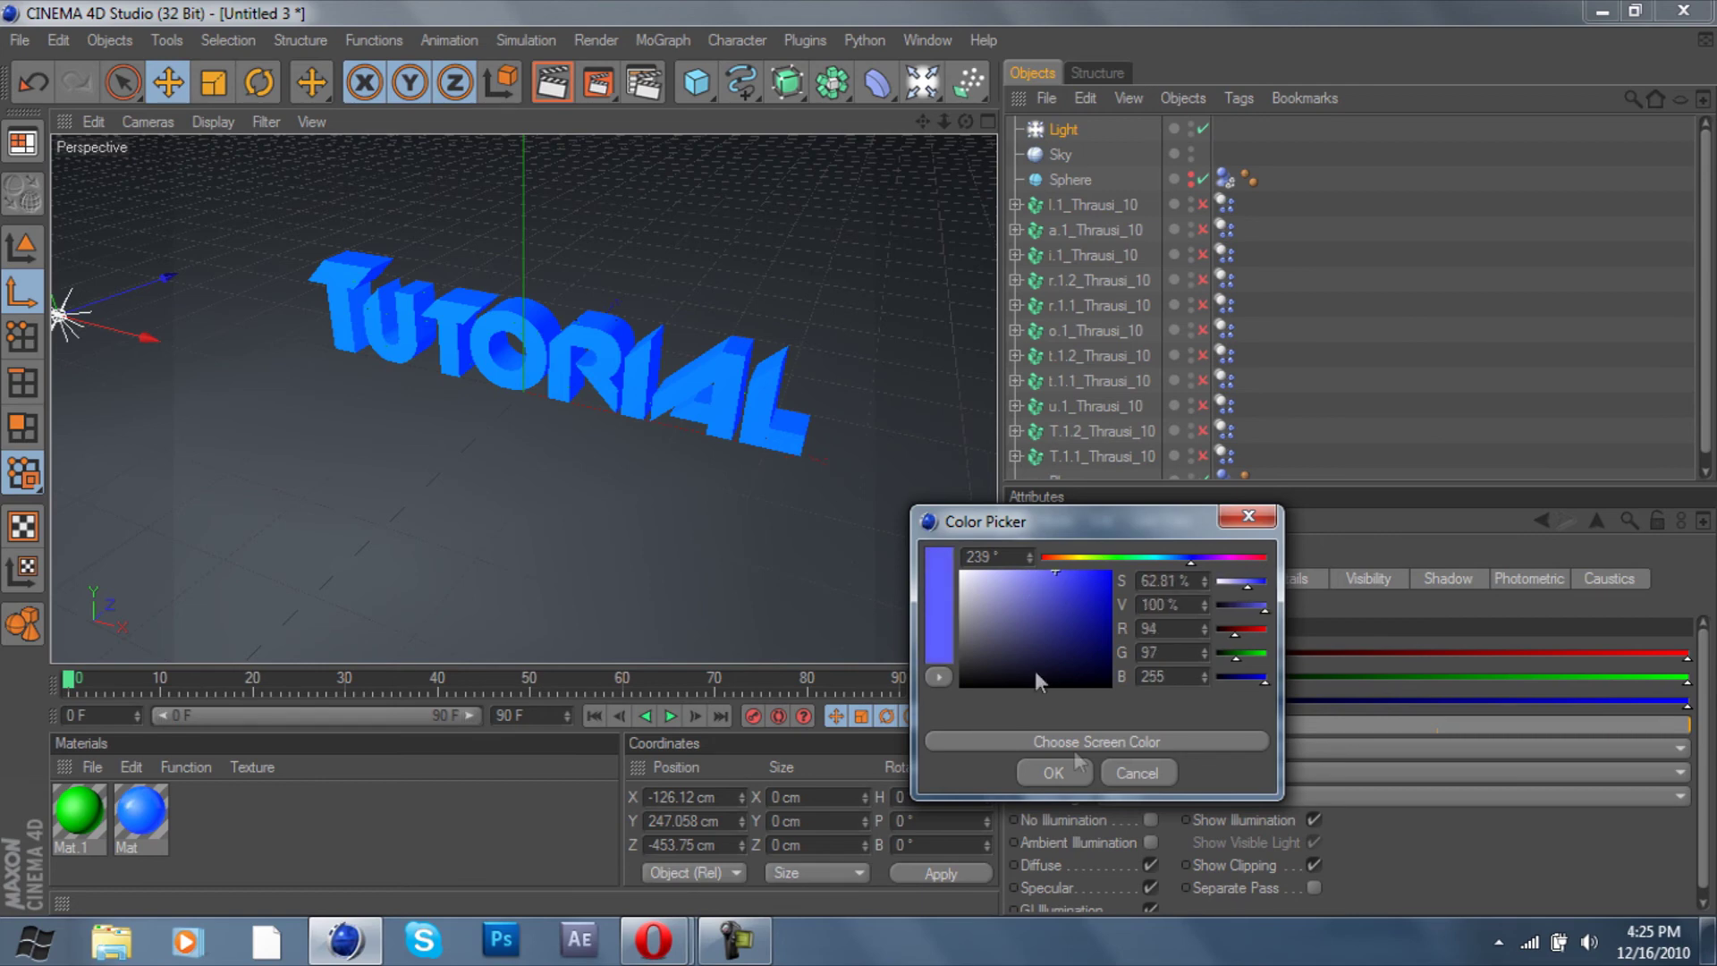
pyautogui.click(1057, 771)
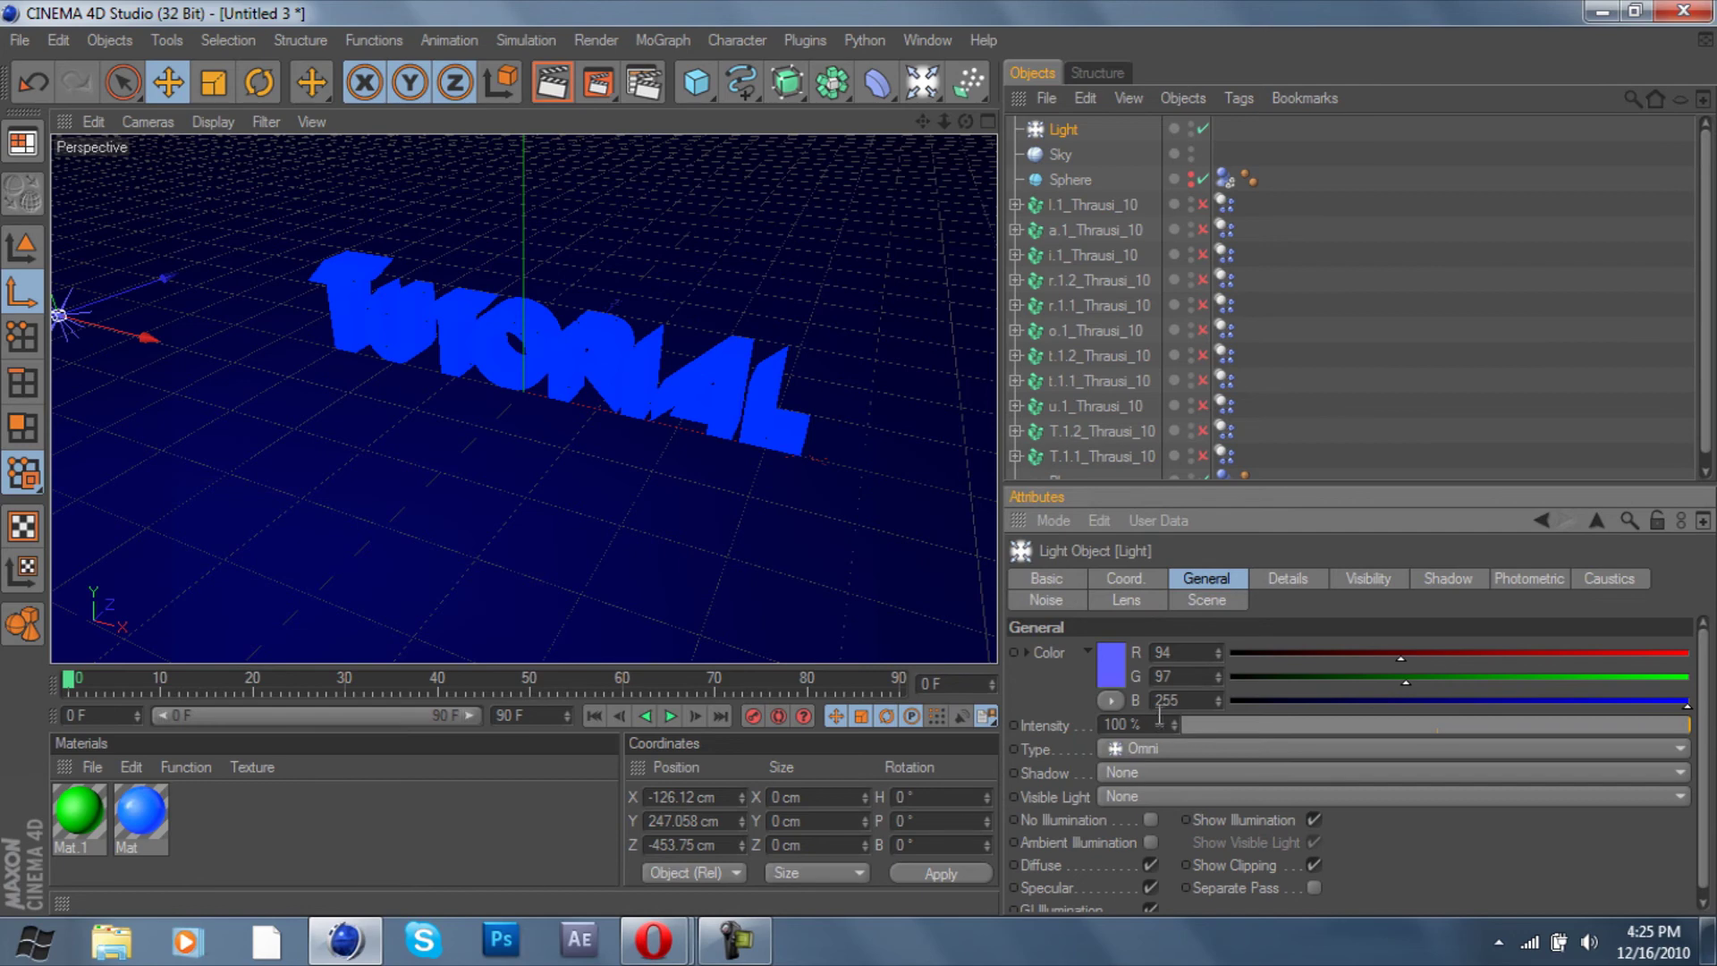
# Lower the light's intensity to 74 % and set its shadow to Shadow Maps (Soft)
pyautogui.moveTo(1189, 723); pyautogui.dragTo(1394, 737)
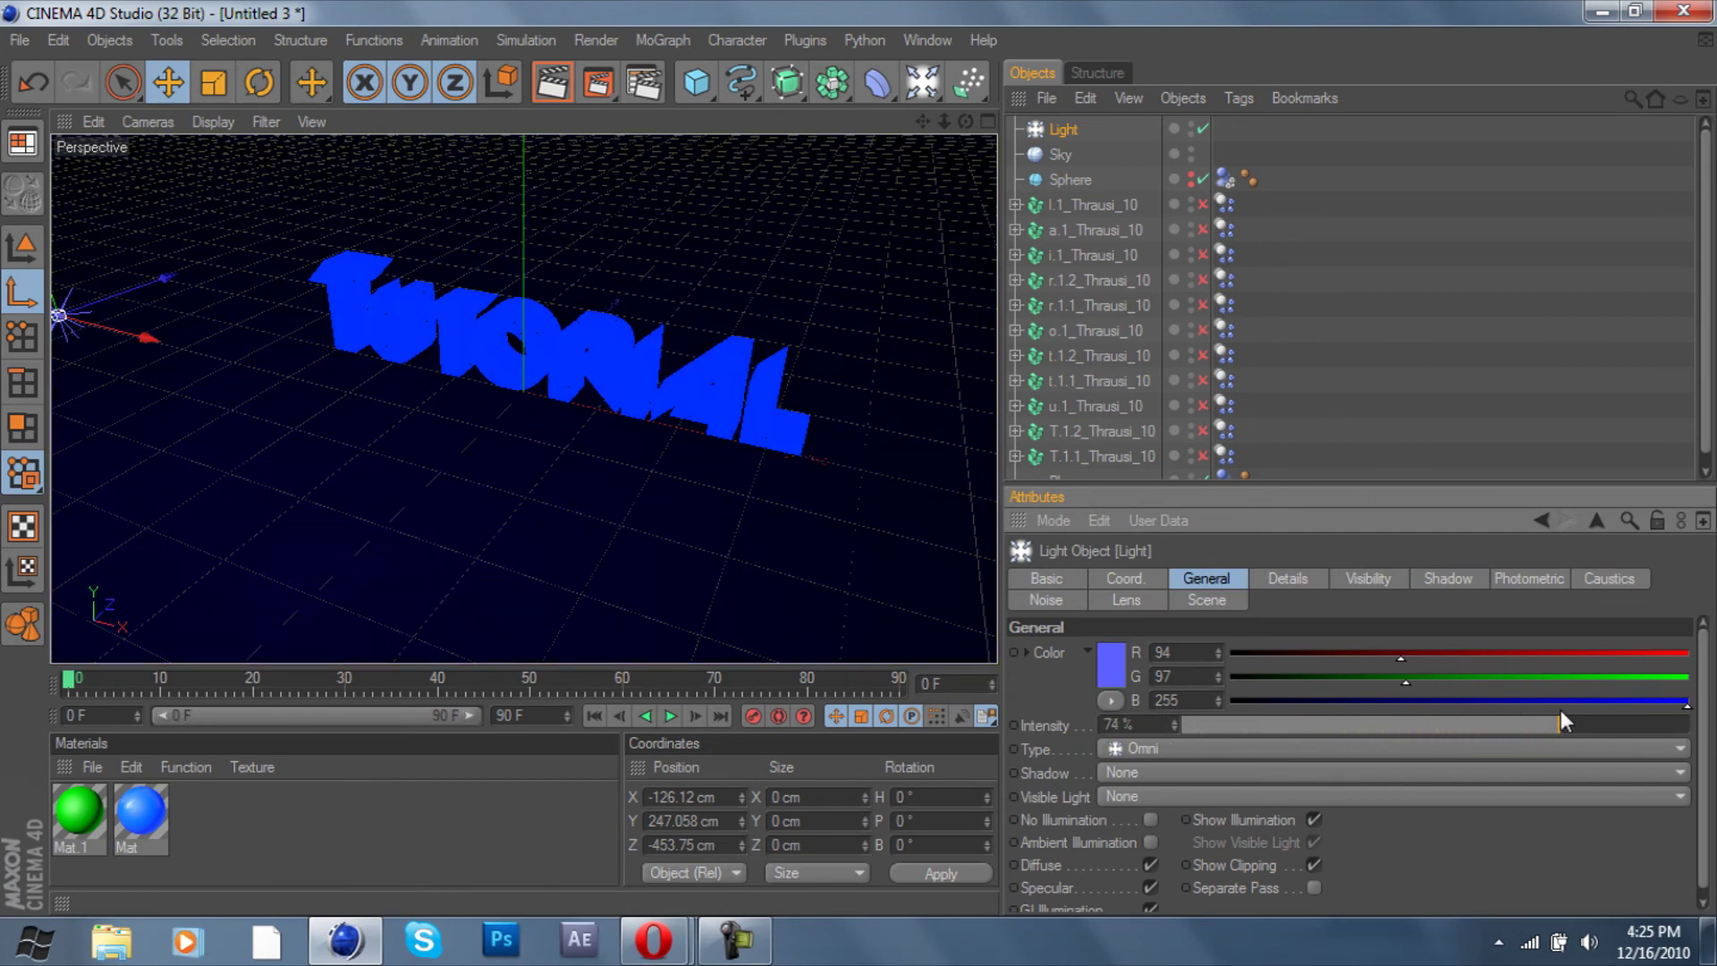
pyautogui.click(1277, 755)
pyautogui.click(1276, 753)
pyautogui.click(1261, 776)
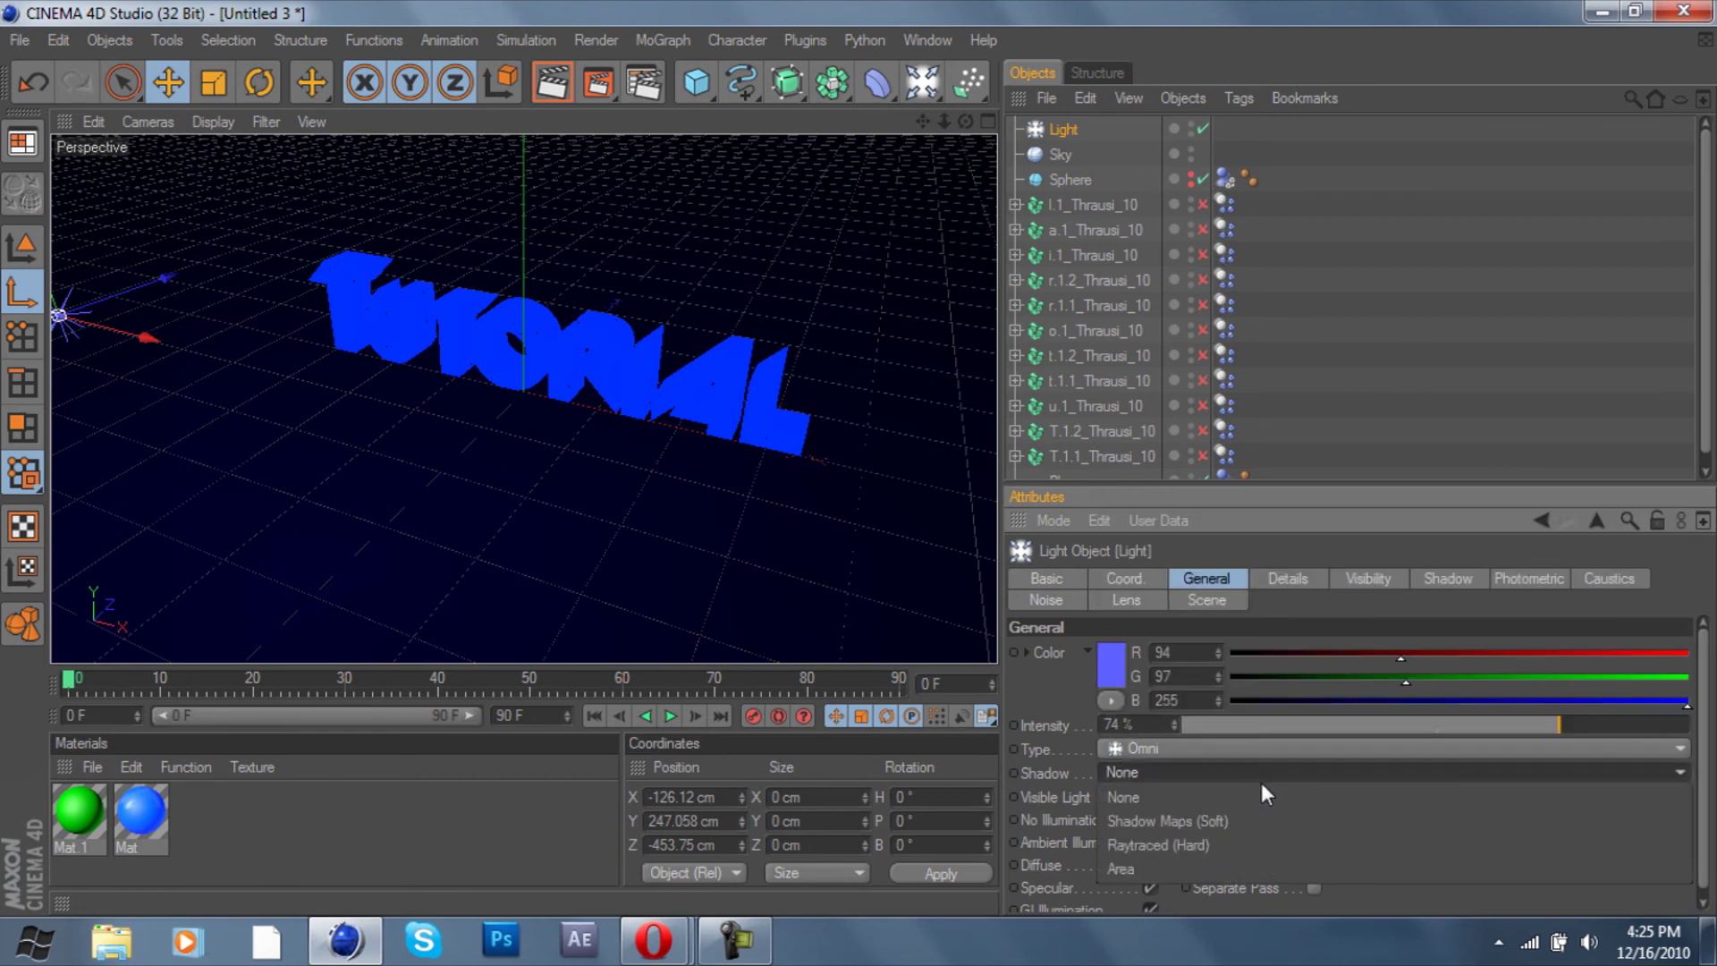
pyautogui.click(1247, 819)
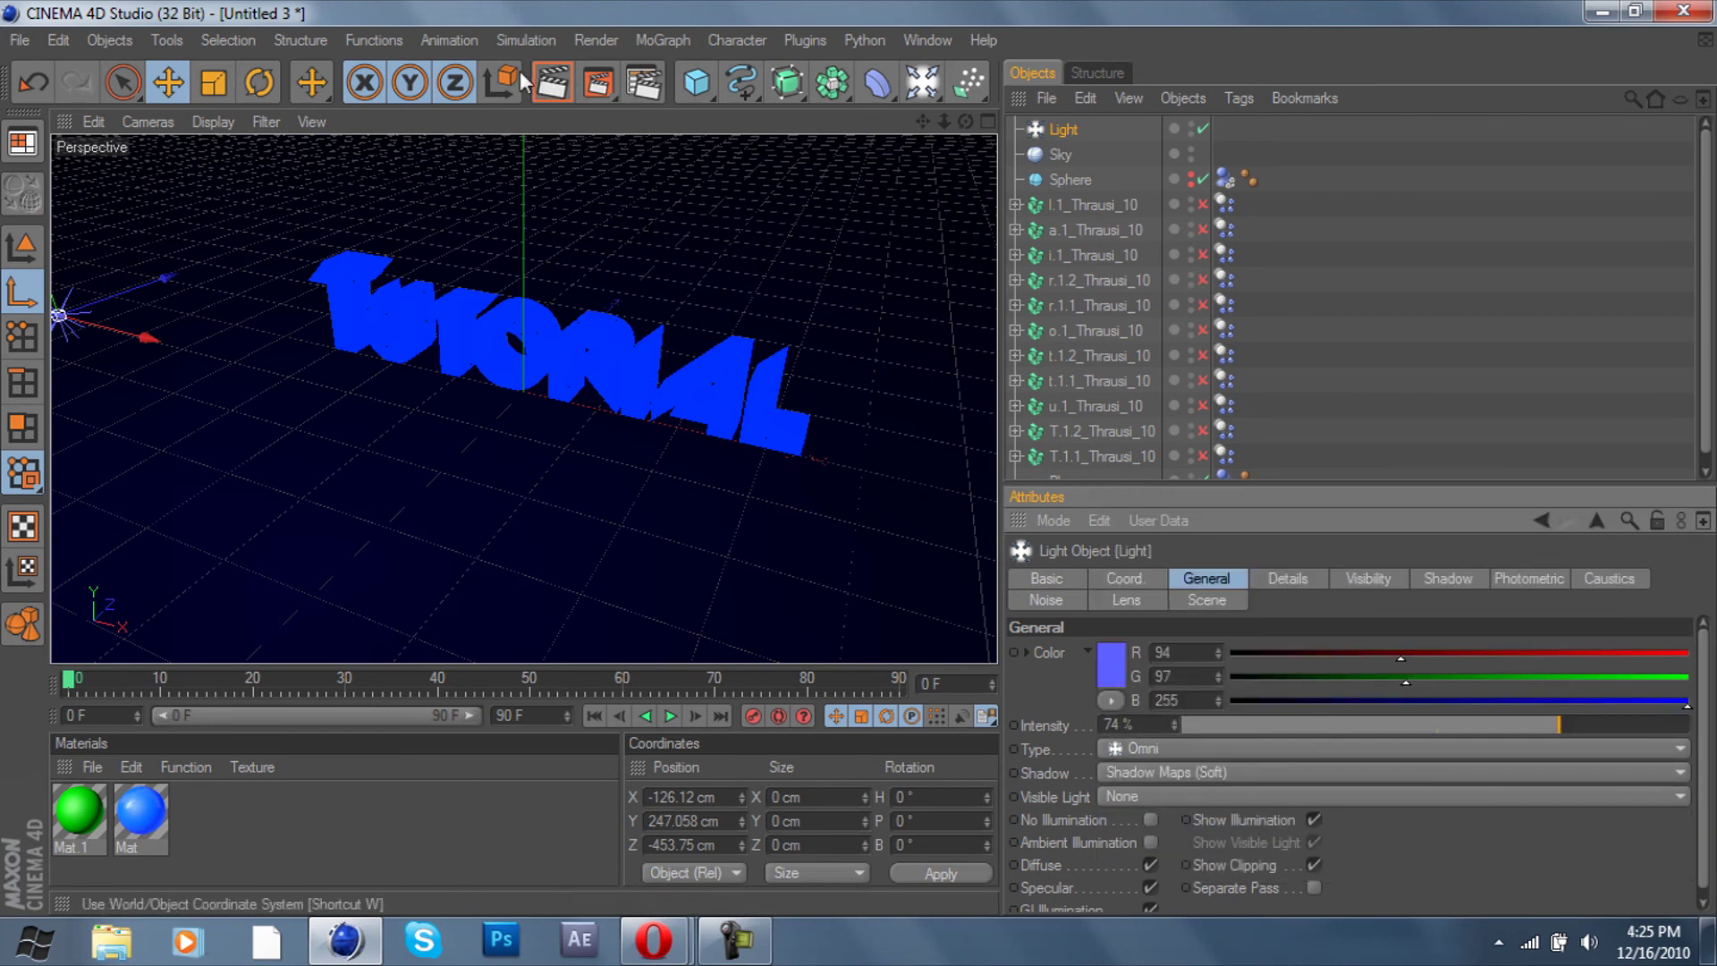
# Disable Ambient Occlusion and Global Illumination in the render settings and minimize the settings window
pyautogui.click(644, 82)
pyautogui.click(211, 223)
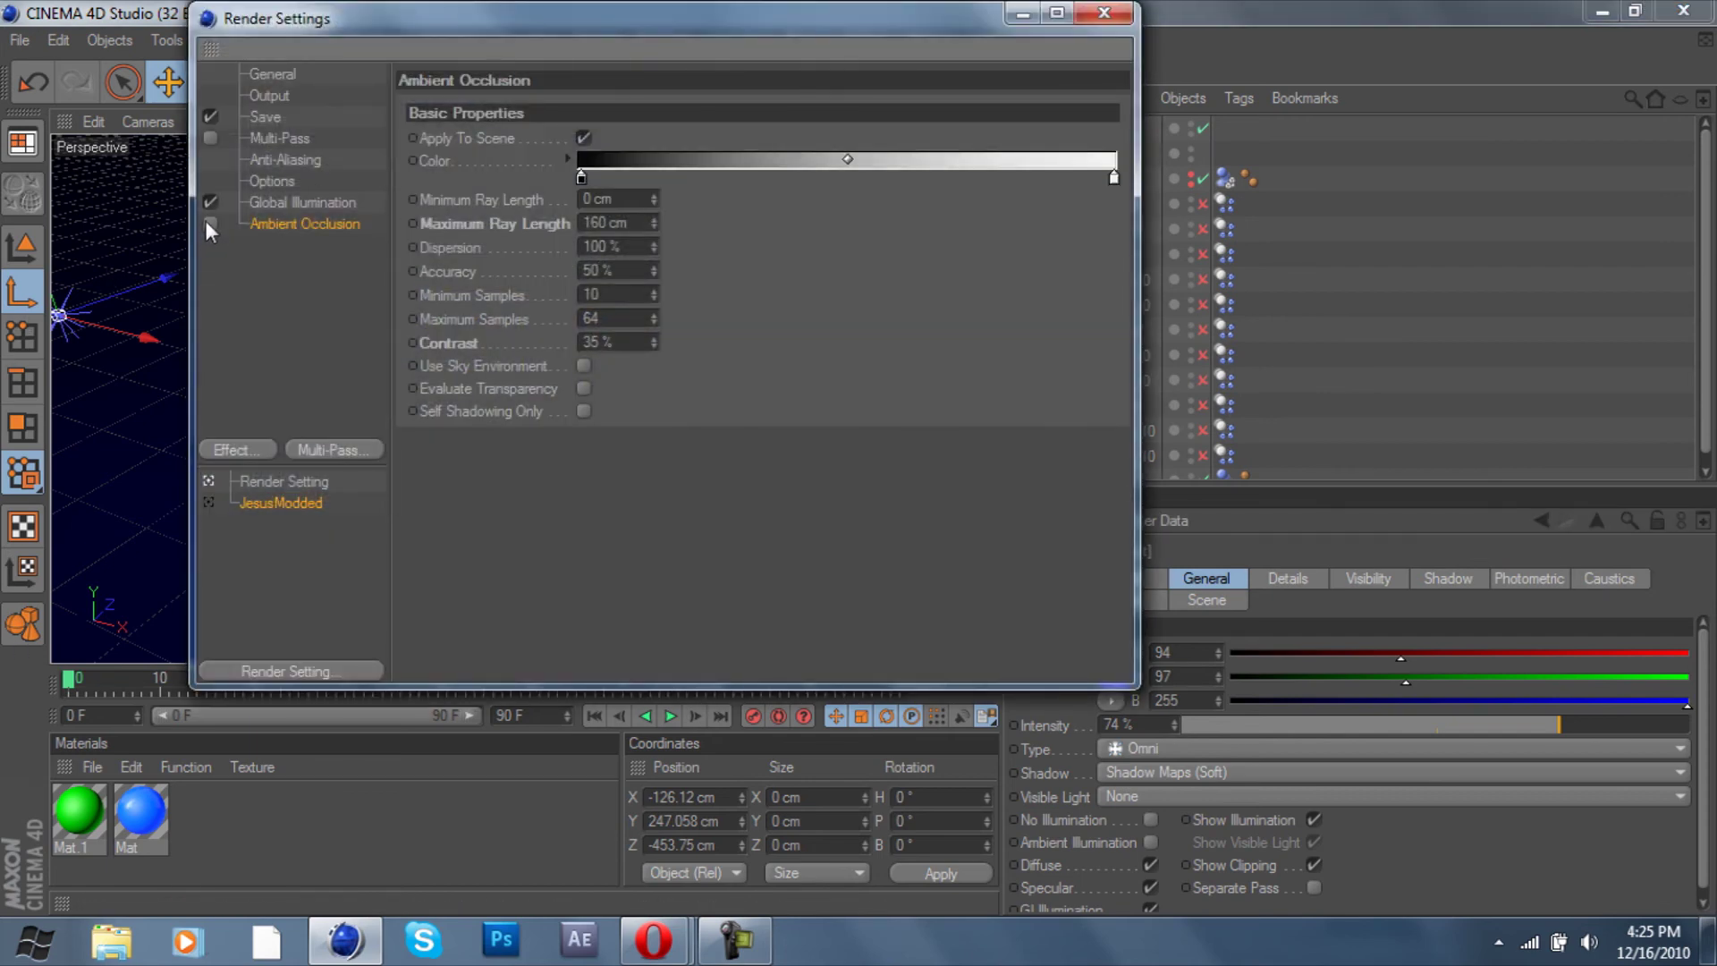
pyautogui.click(211, 202)
pyautogui.click(1022, 15)
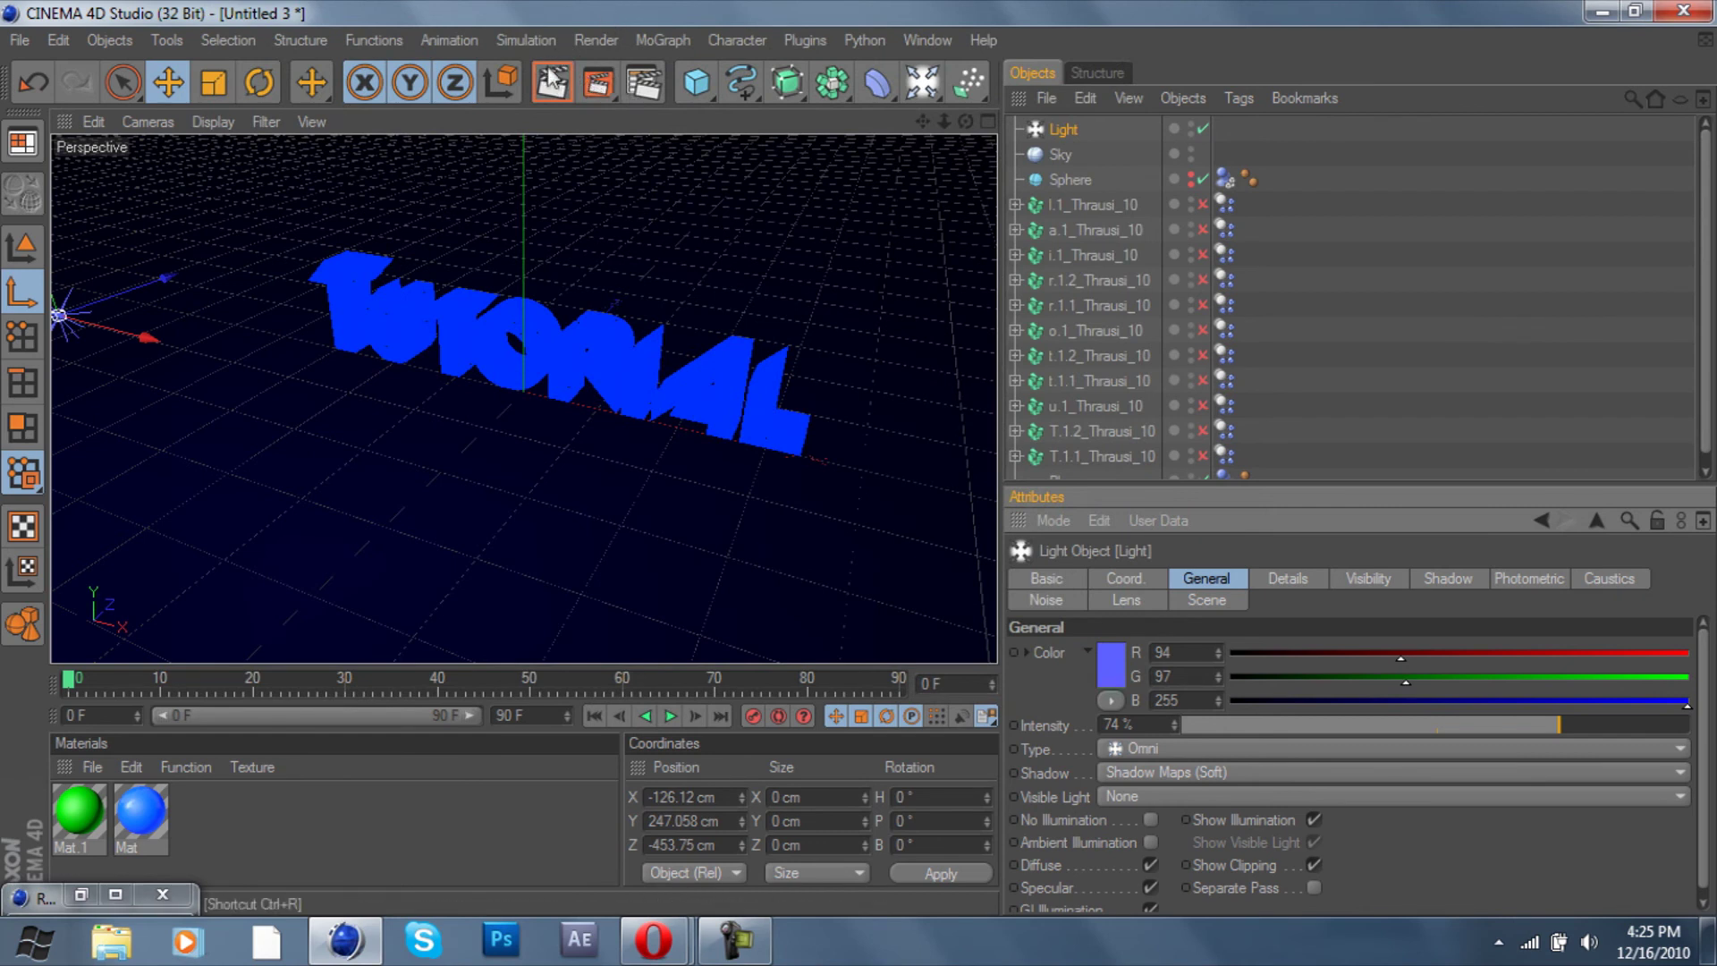
# Render the view of the intact text, play the animation to frame 7, and render the shattered text there
pyautogui.click(553, 80)
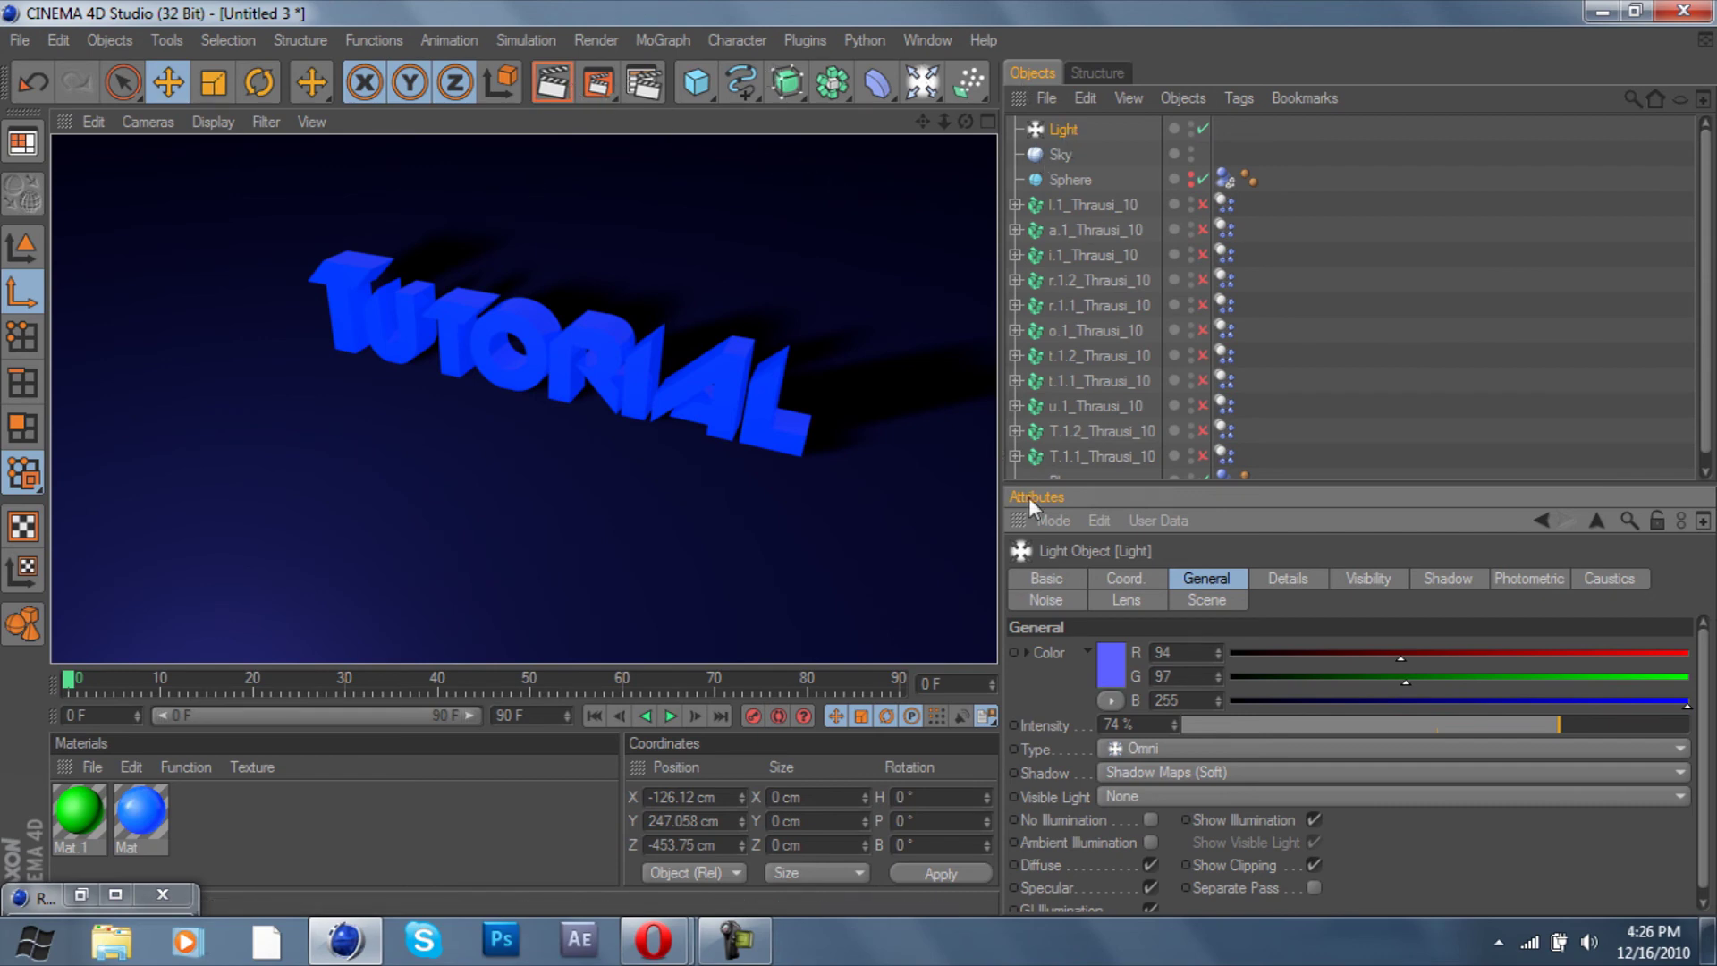
pyautogui.click(1424, 281)
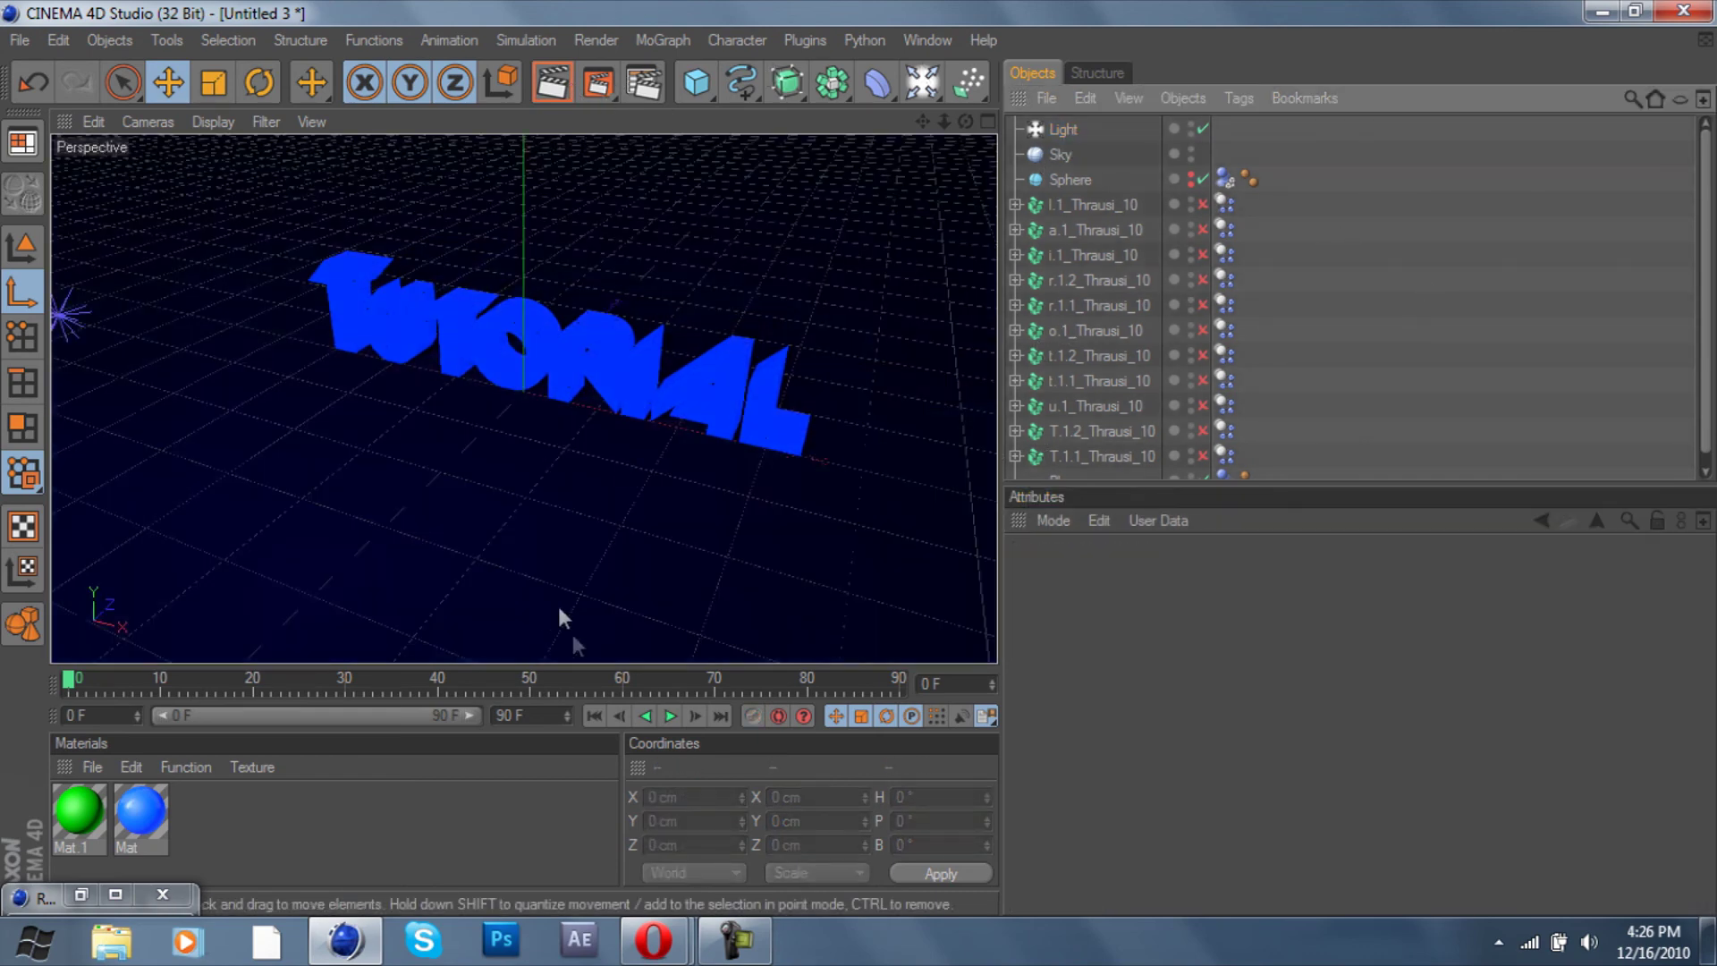
pyautogui.click(670, 716)
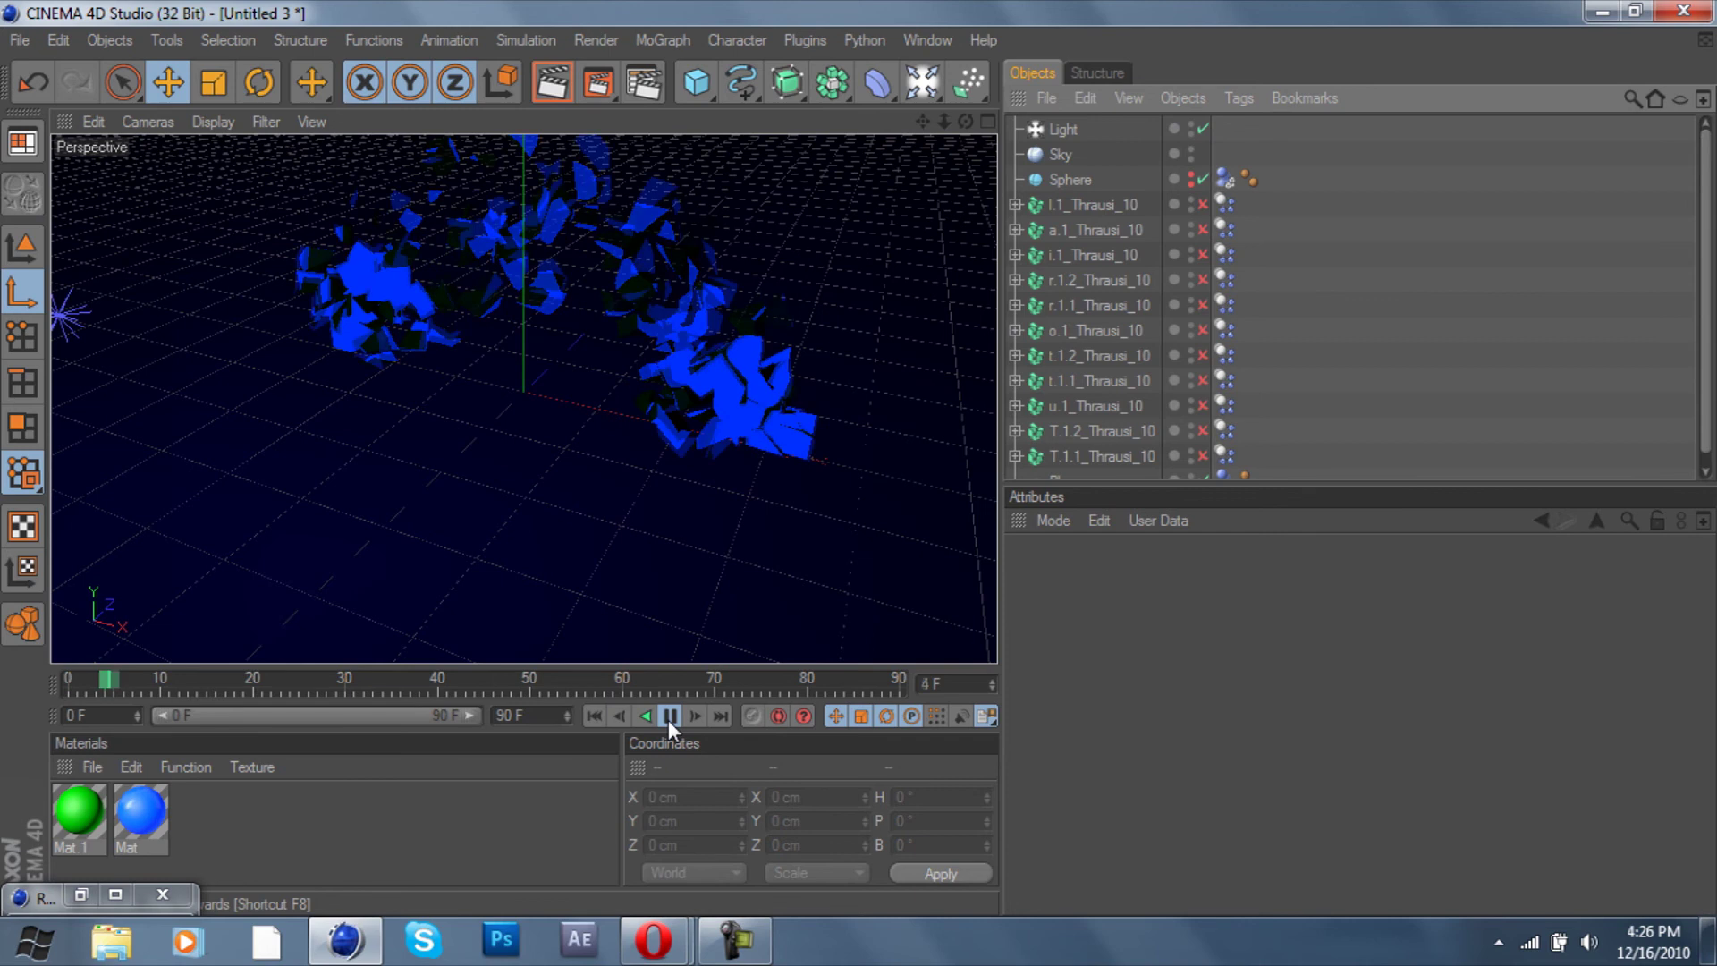
pyautogui.click(552, 85)
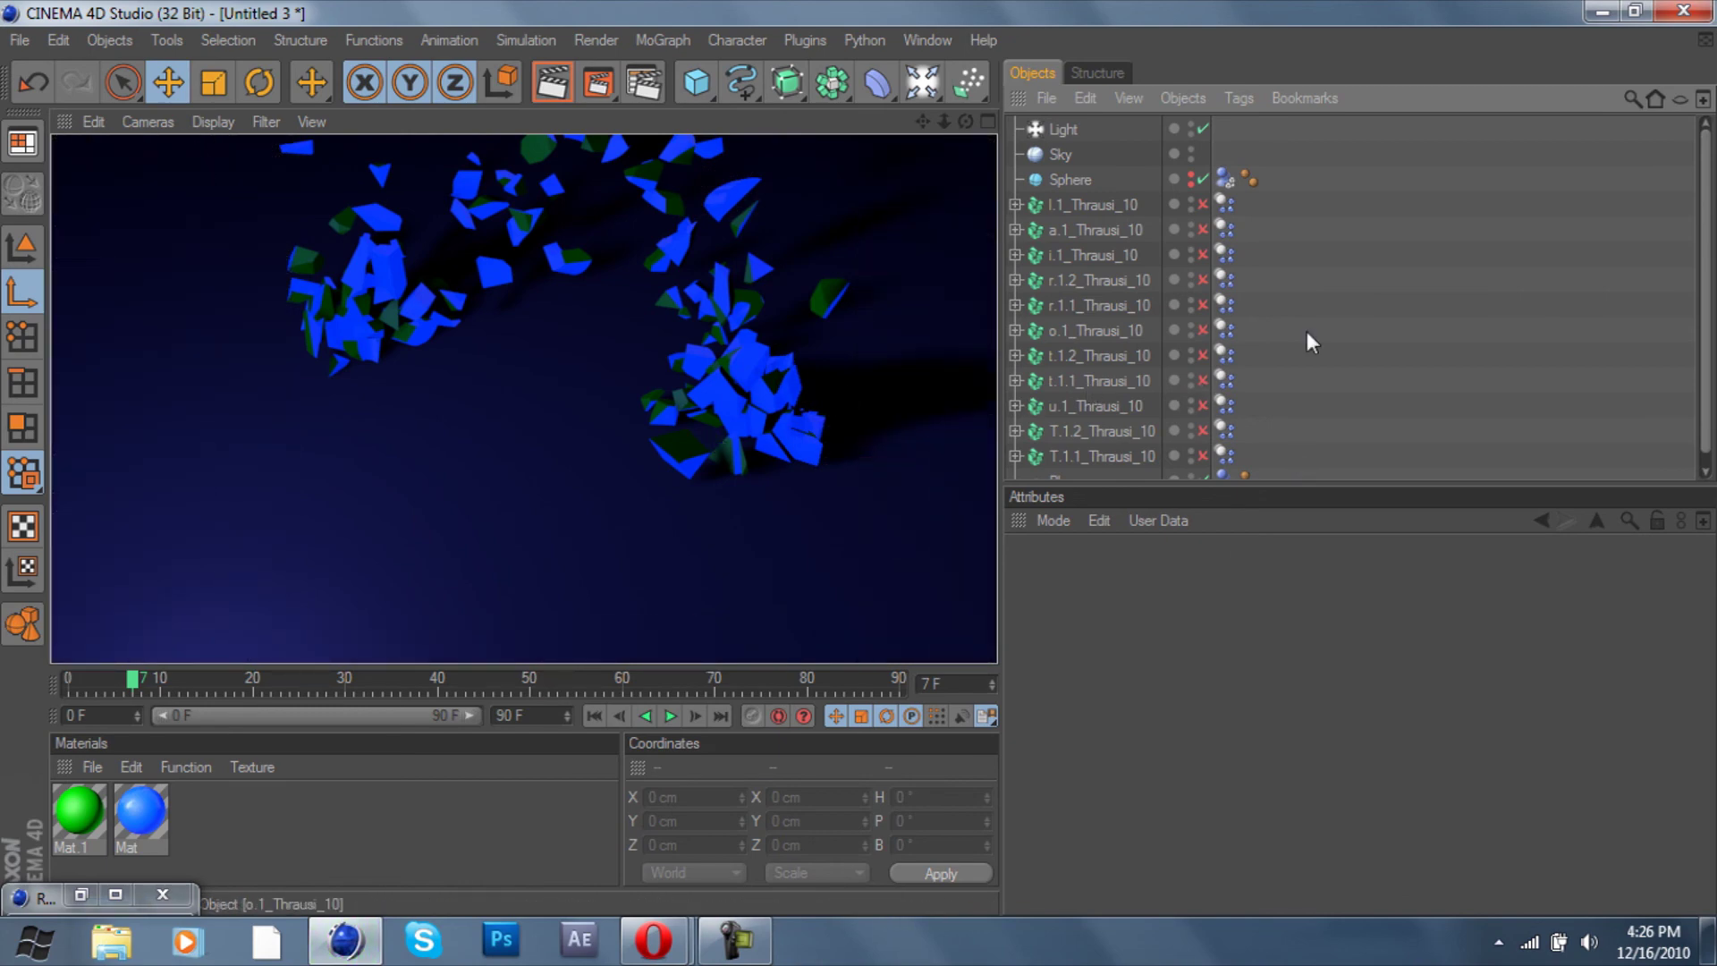
pyautogui.click(774, 374)
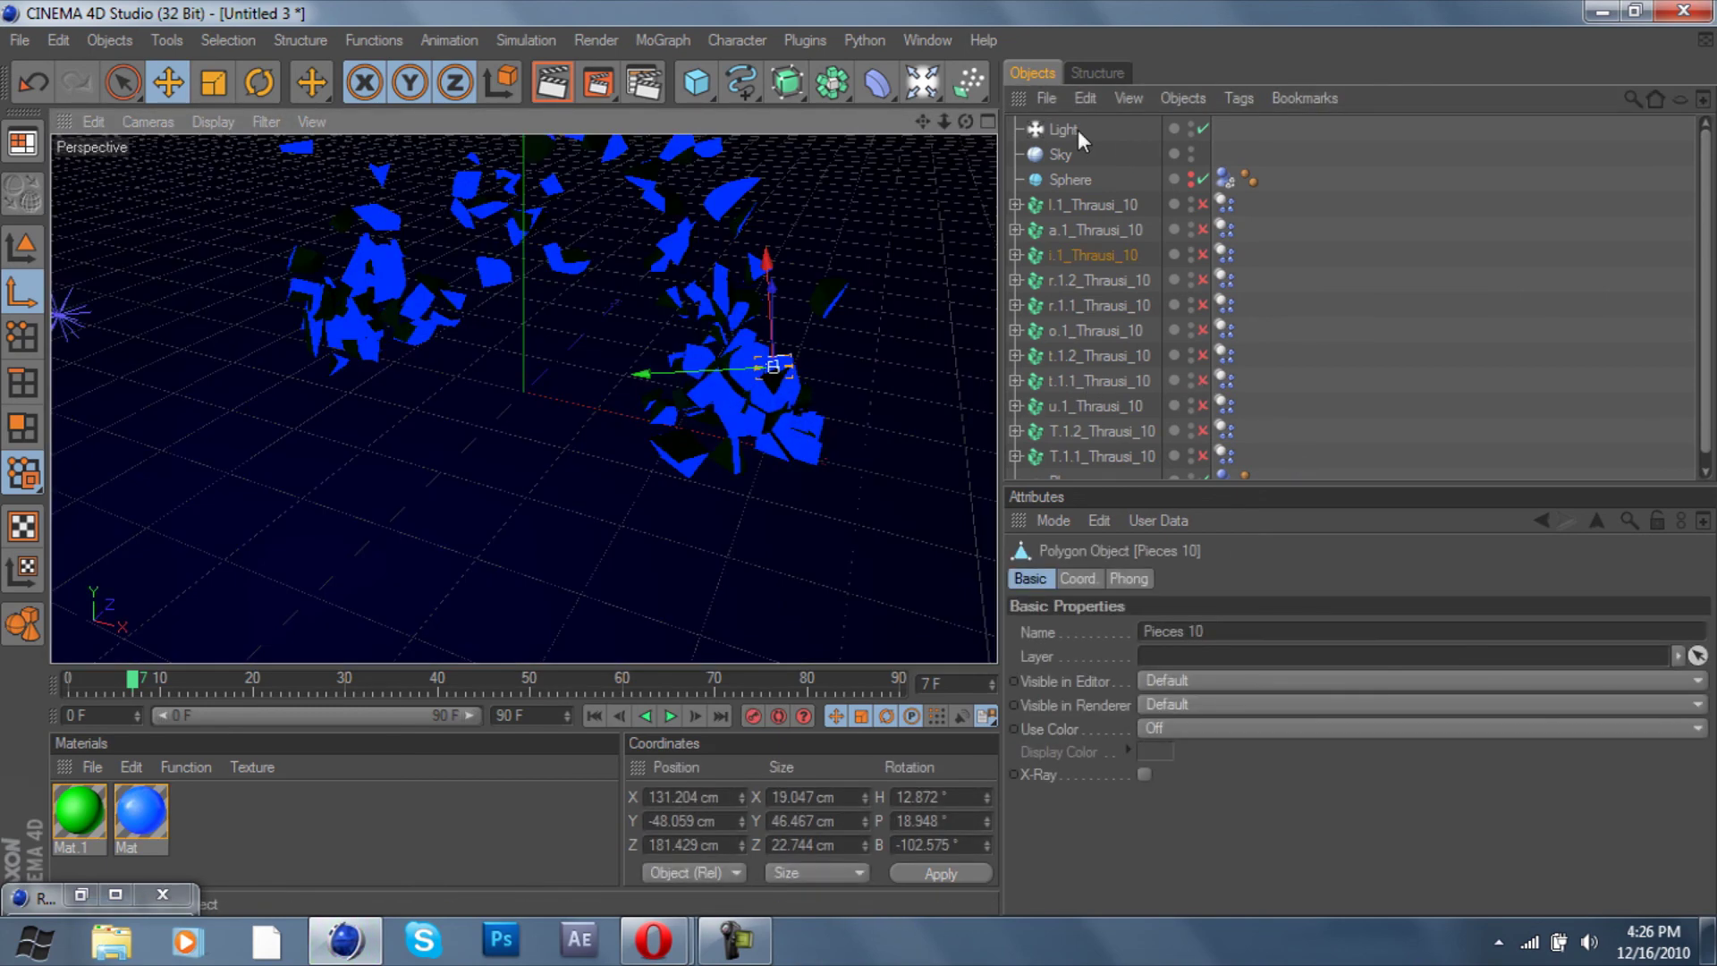
# Raise the light to about X -121, Y 324, Z -454 cm
pyautogui.click(1077, 128)
pyautogui.moveTo(146, 337); pyautogui.dragTo(155, 340)
pyautogui.moveTo(59, 298); pyautogui.dragTo(39, 202)
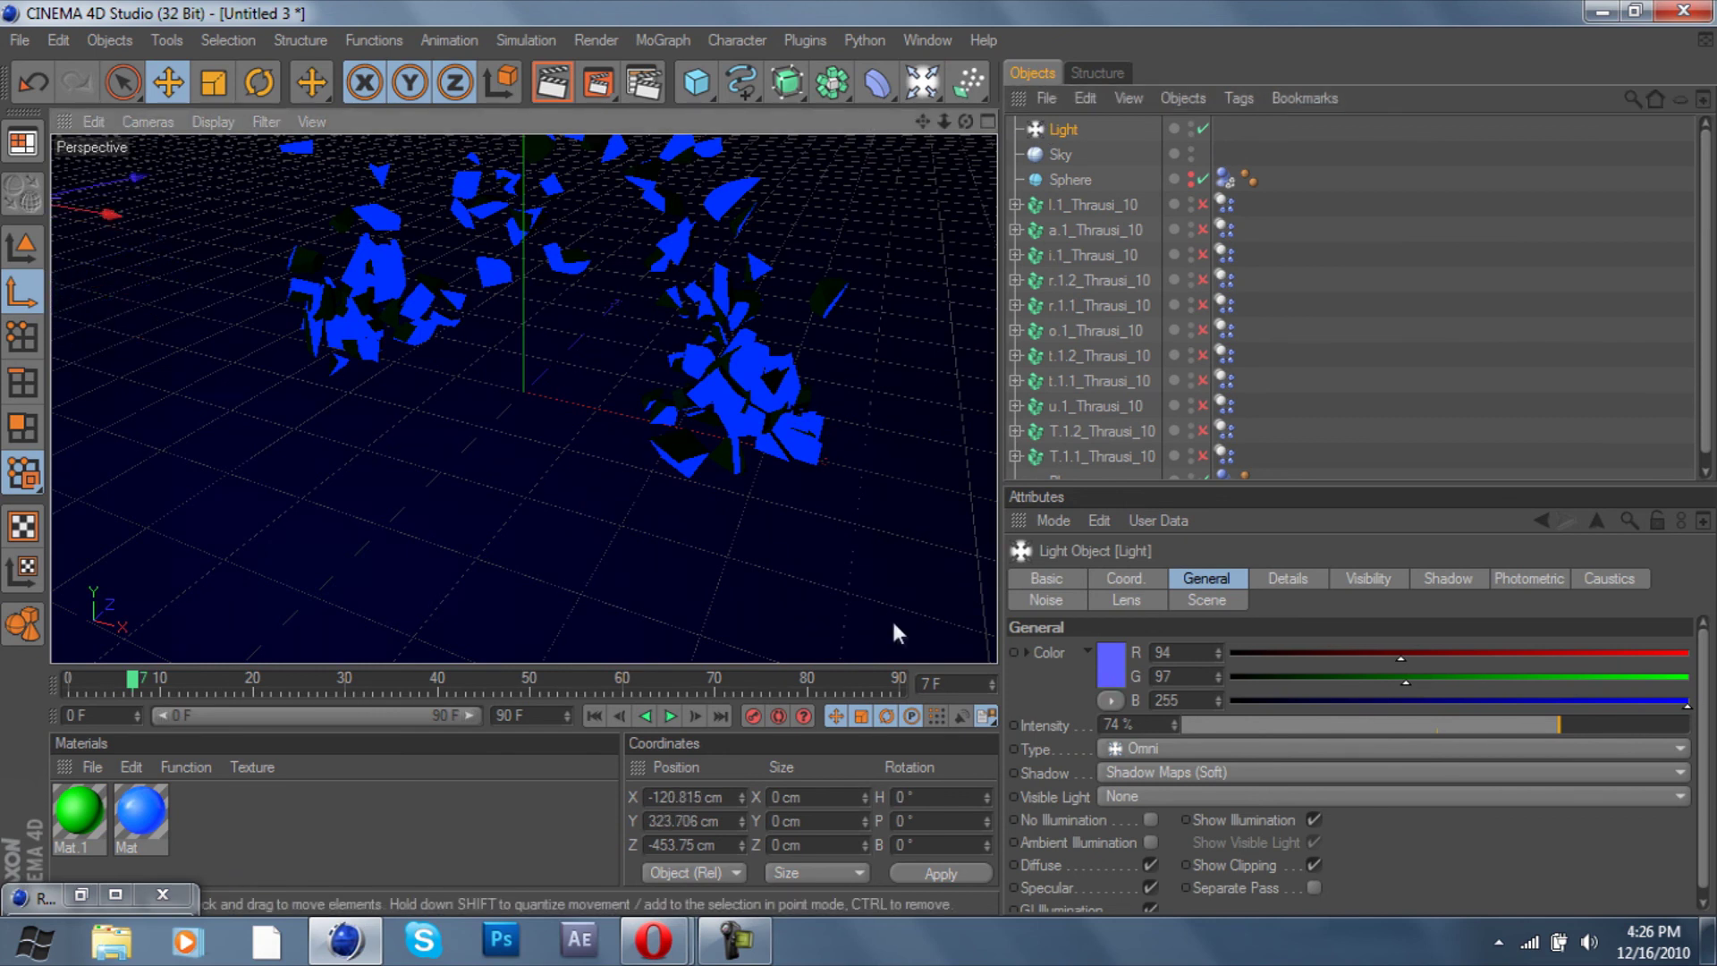
# Set the light's color to a light blue of R 85, G 182, B 230 and render the view to check it
pyautogui.click(1109, 663)
pyautogui.click(1169, 556)
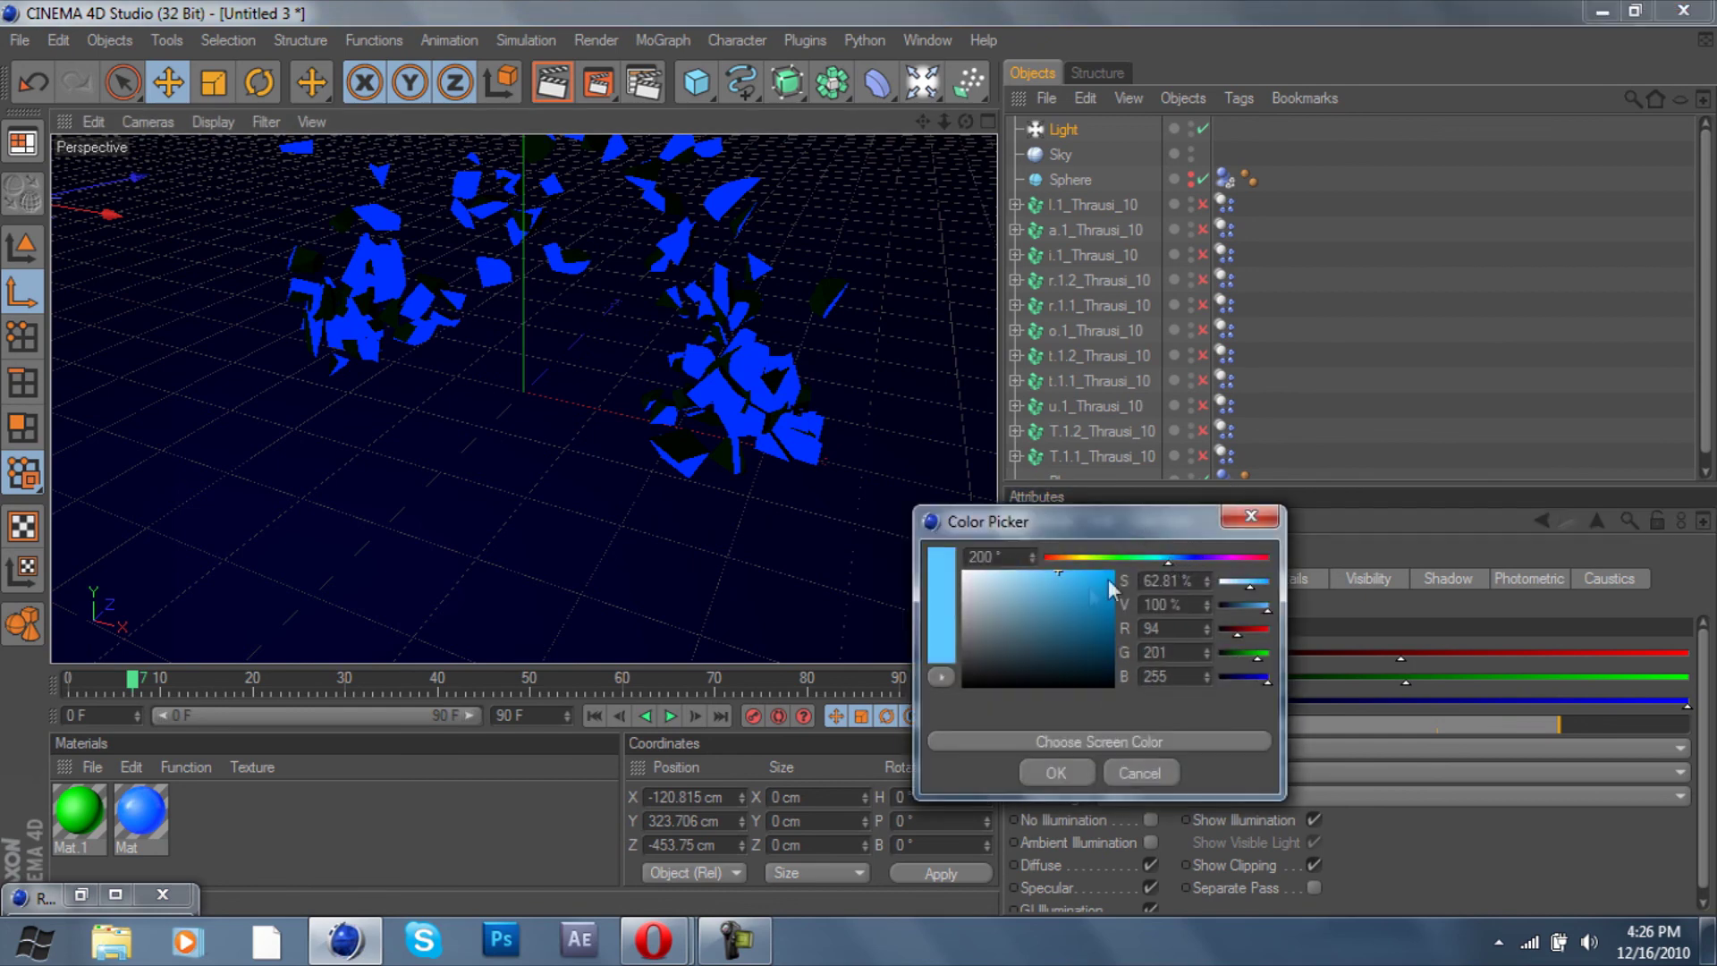
pyautogui.click(1059, 583)
pyautogui.click(1053, 774)
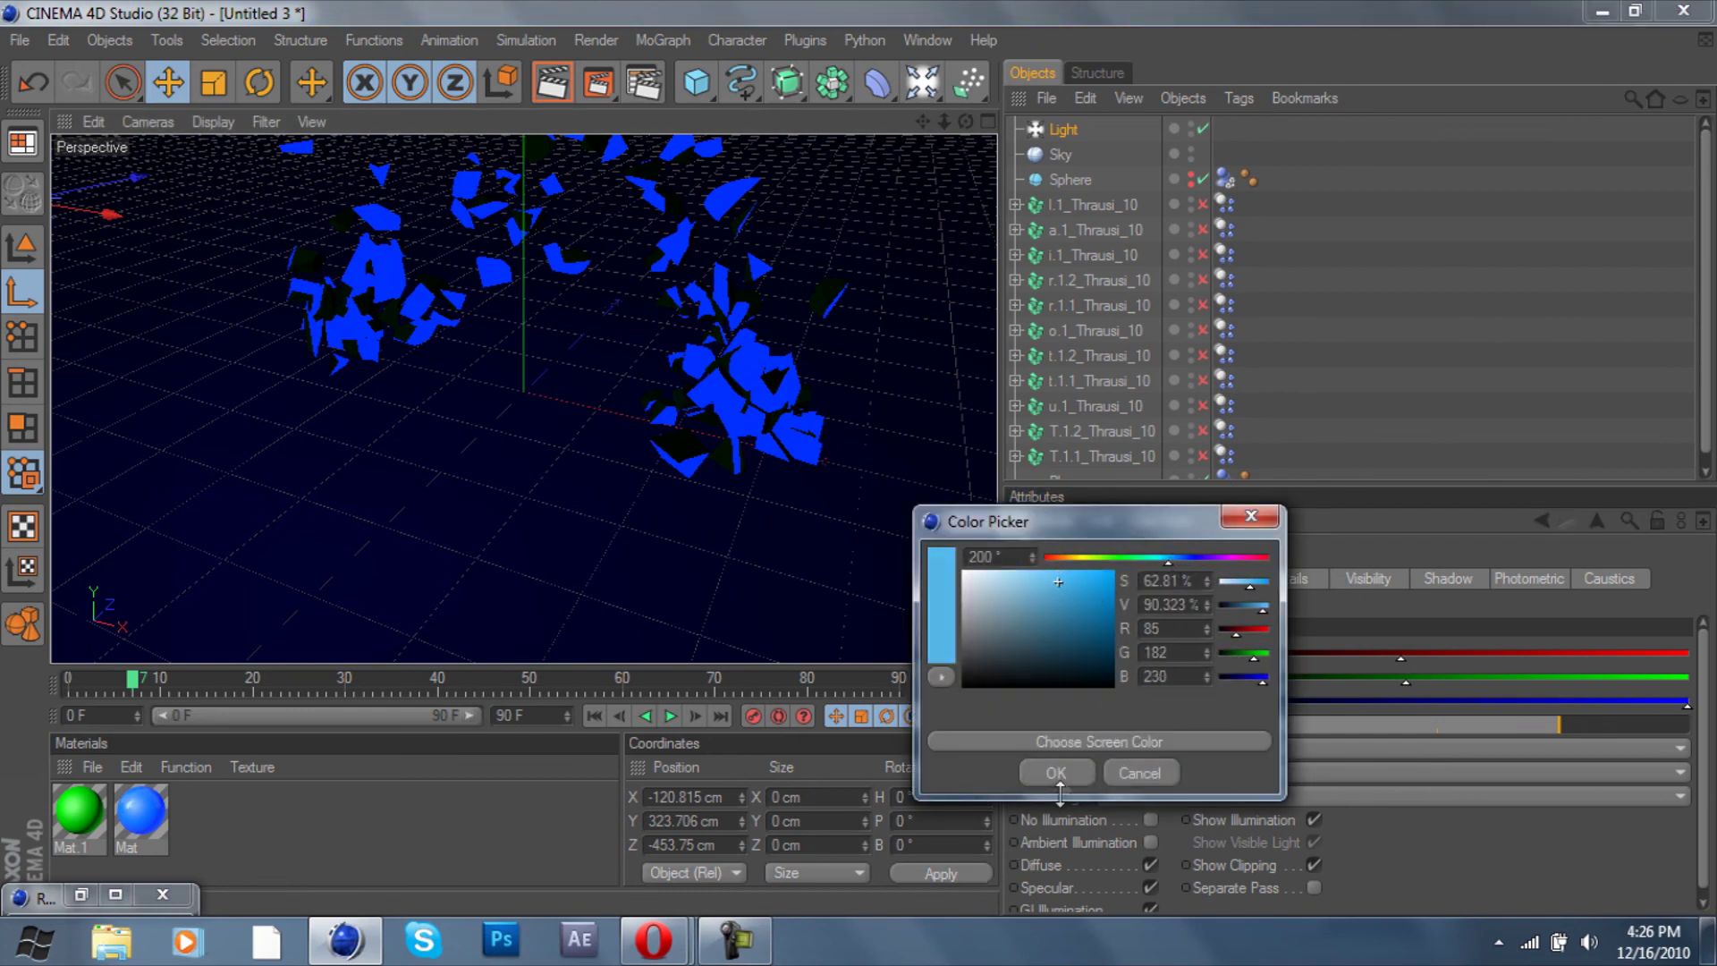
pyautogui.click(551, 83)
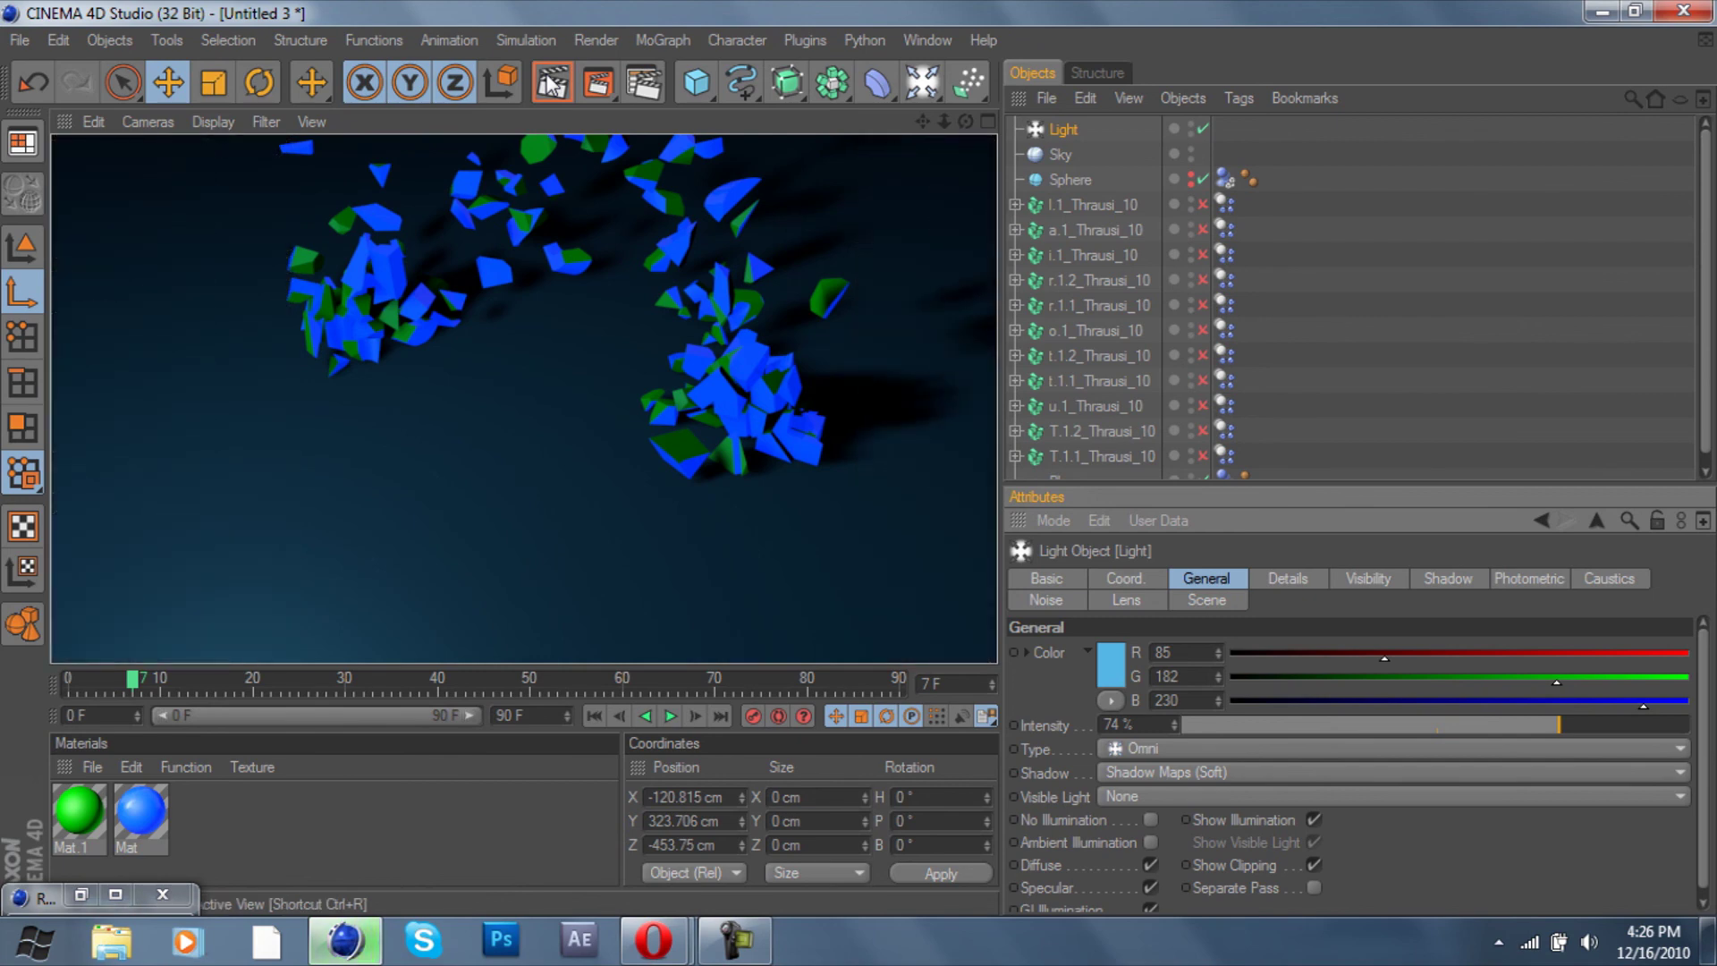
pyautogui.click(1329, 329)
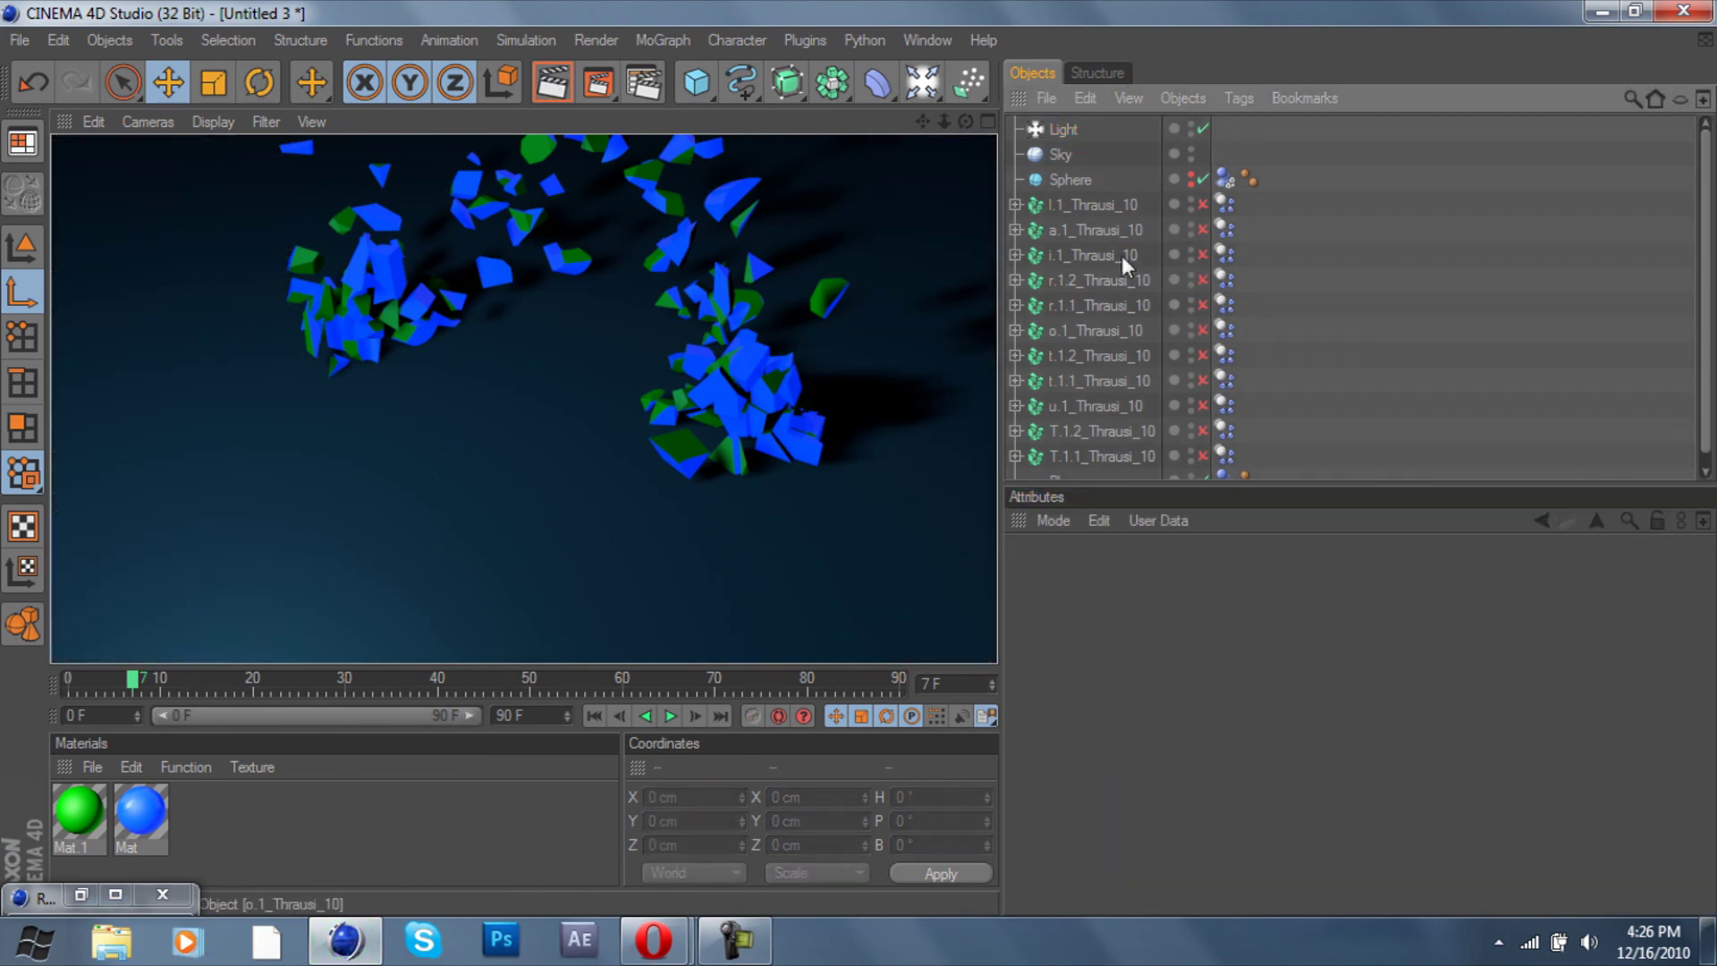
pyautogui.click(647, 89)
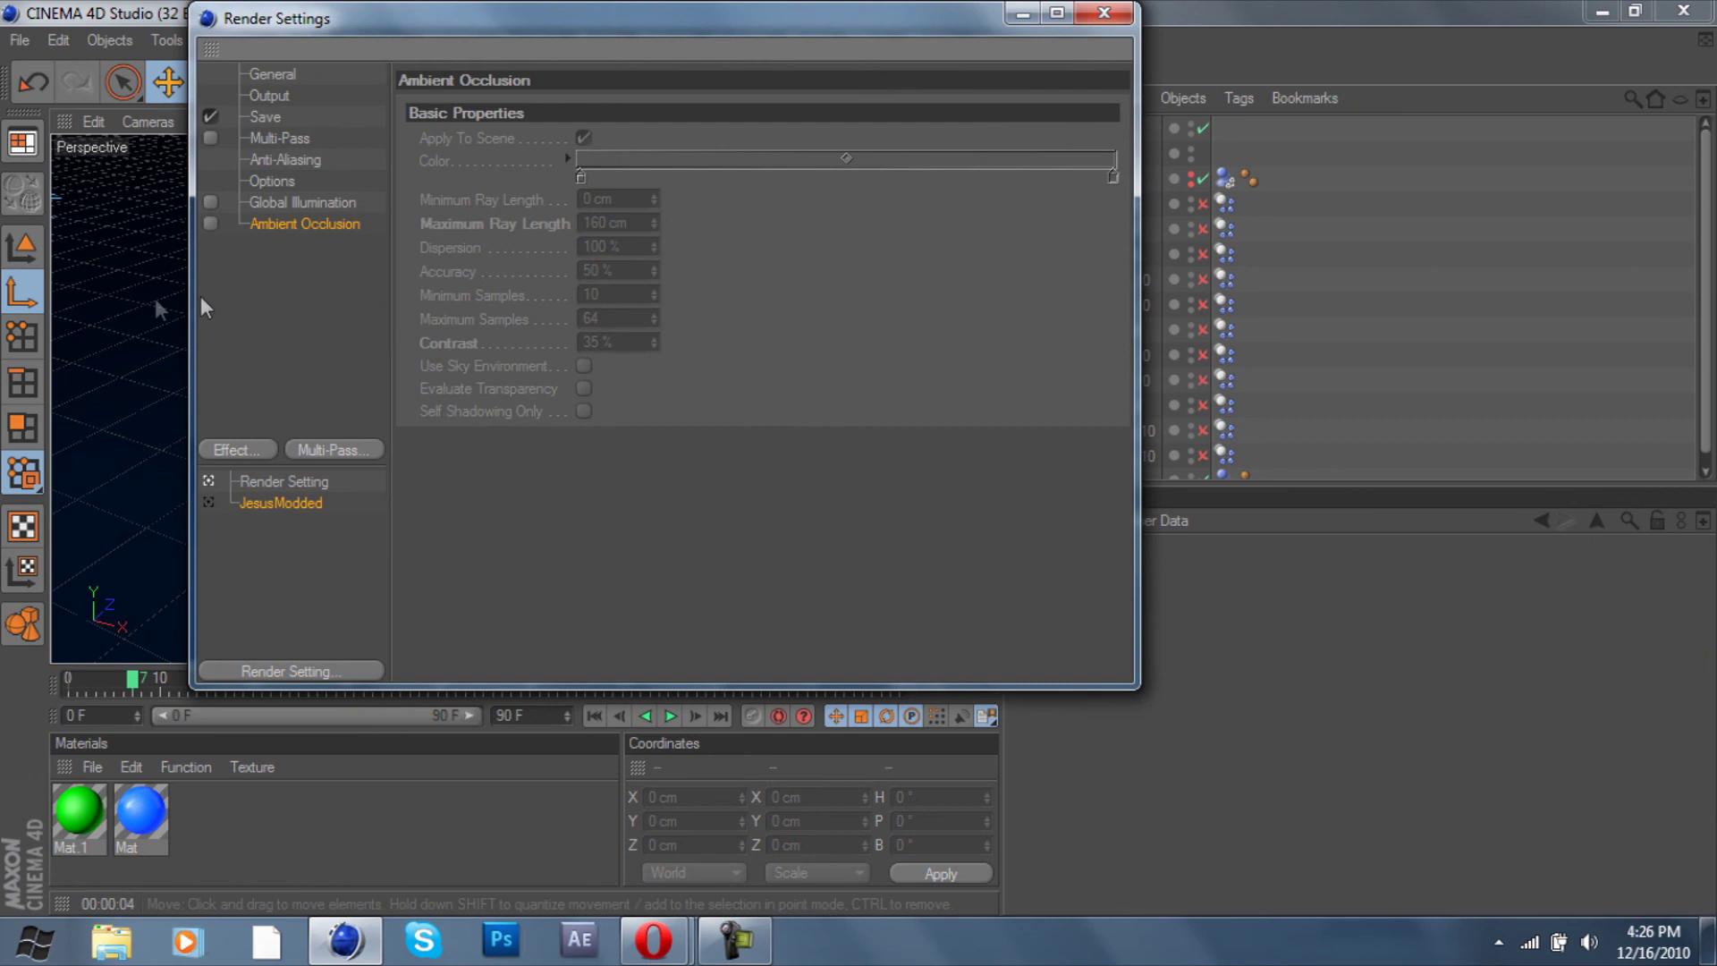
pyautogui.click(1022, 12)
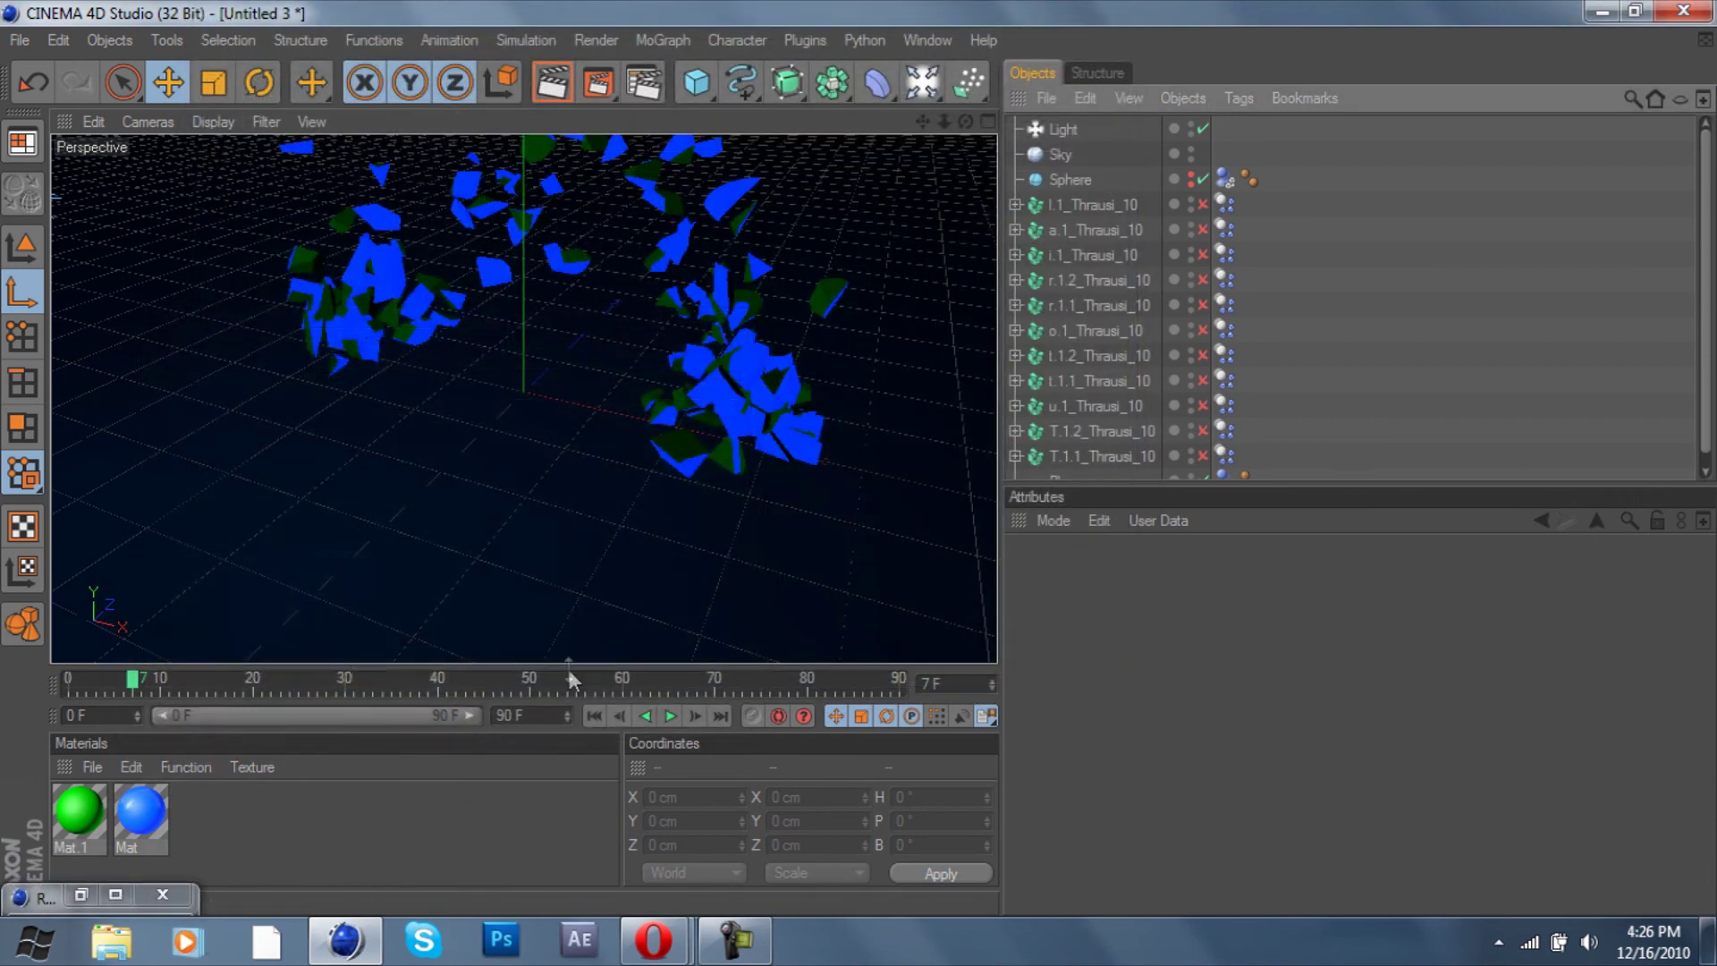
# Replay the shatter animation from frame 0 to frame 20 and render the scattered pieces in the view
pyautogui.click(64, 680)
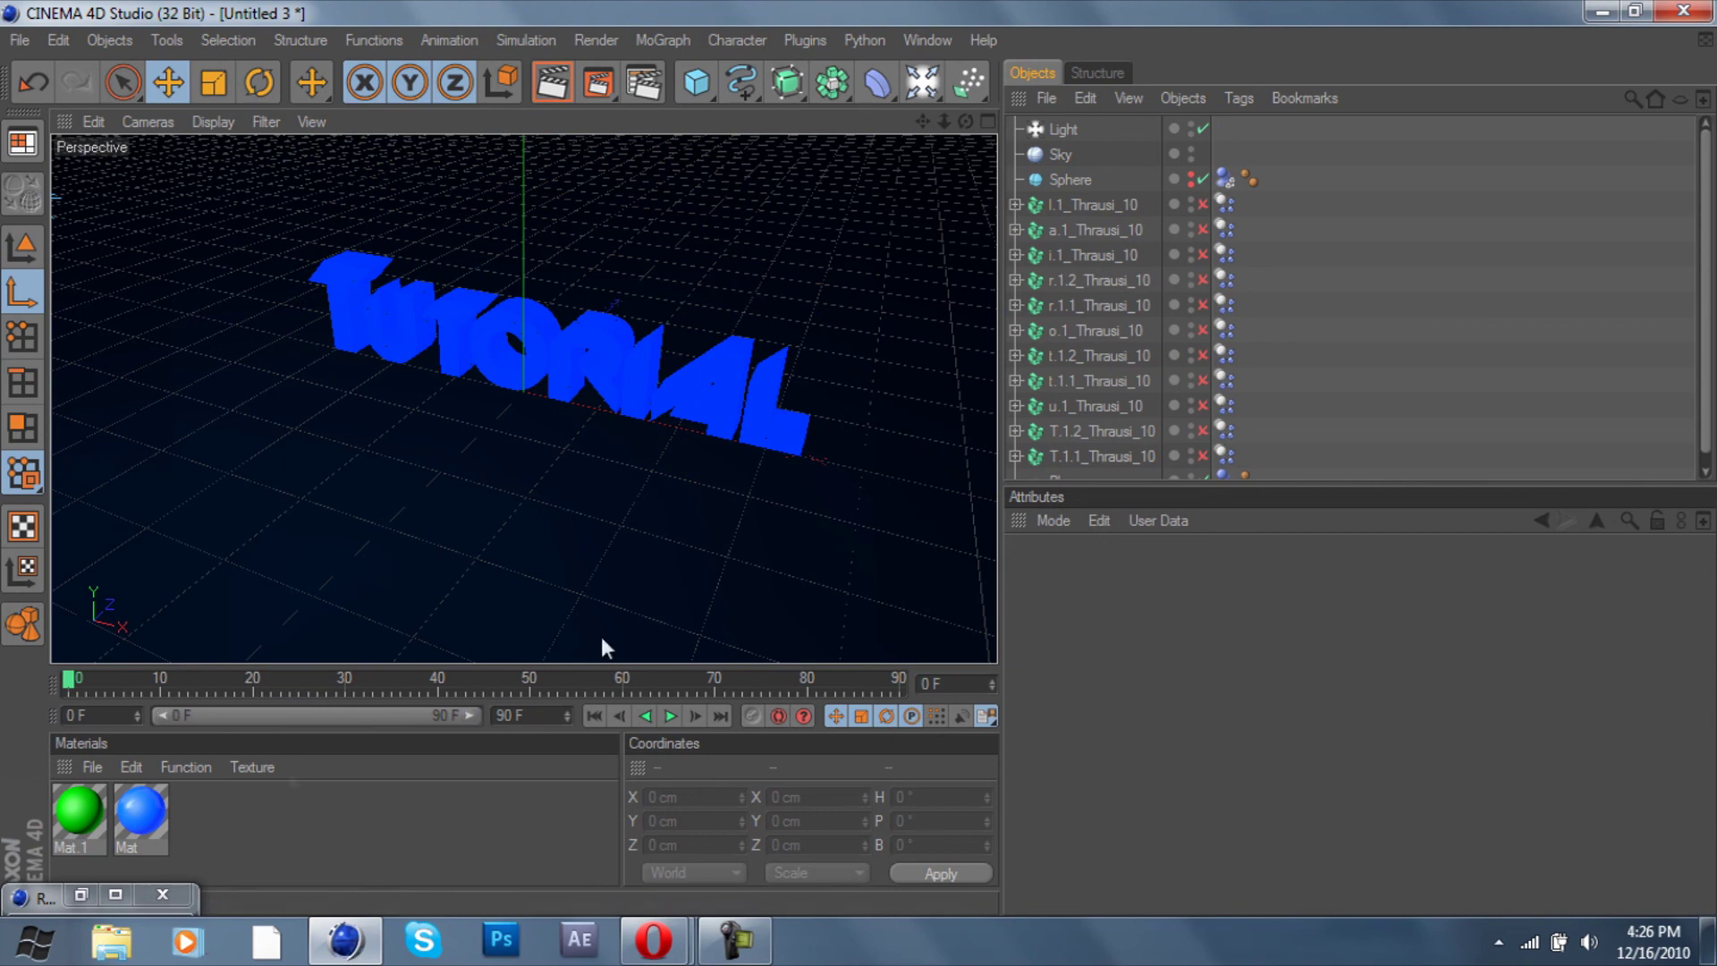
pyautogui.click(670, 716)
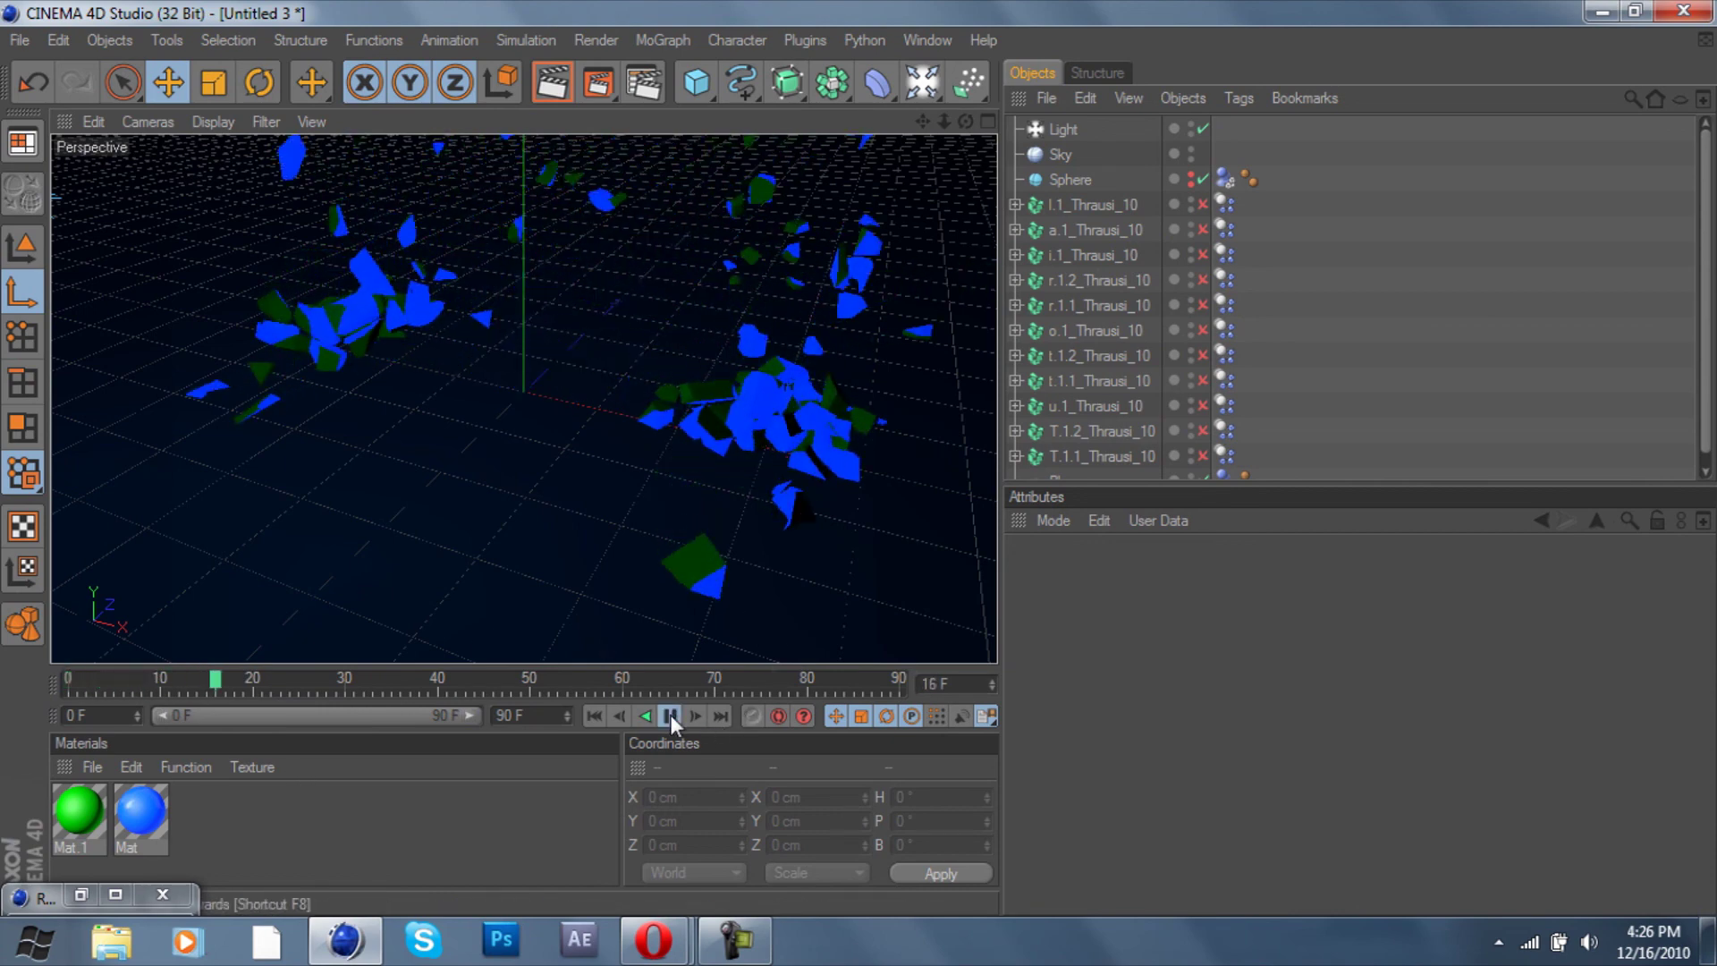
pyautogui.click(671, 716)
pyautogui.click(554, 79)
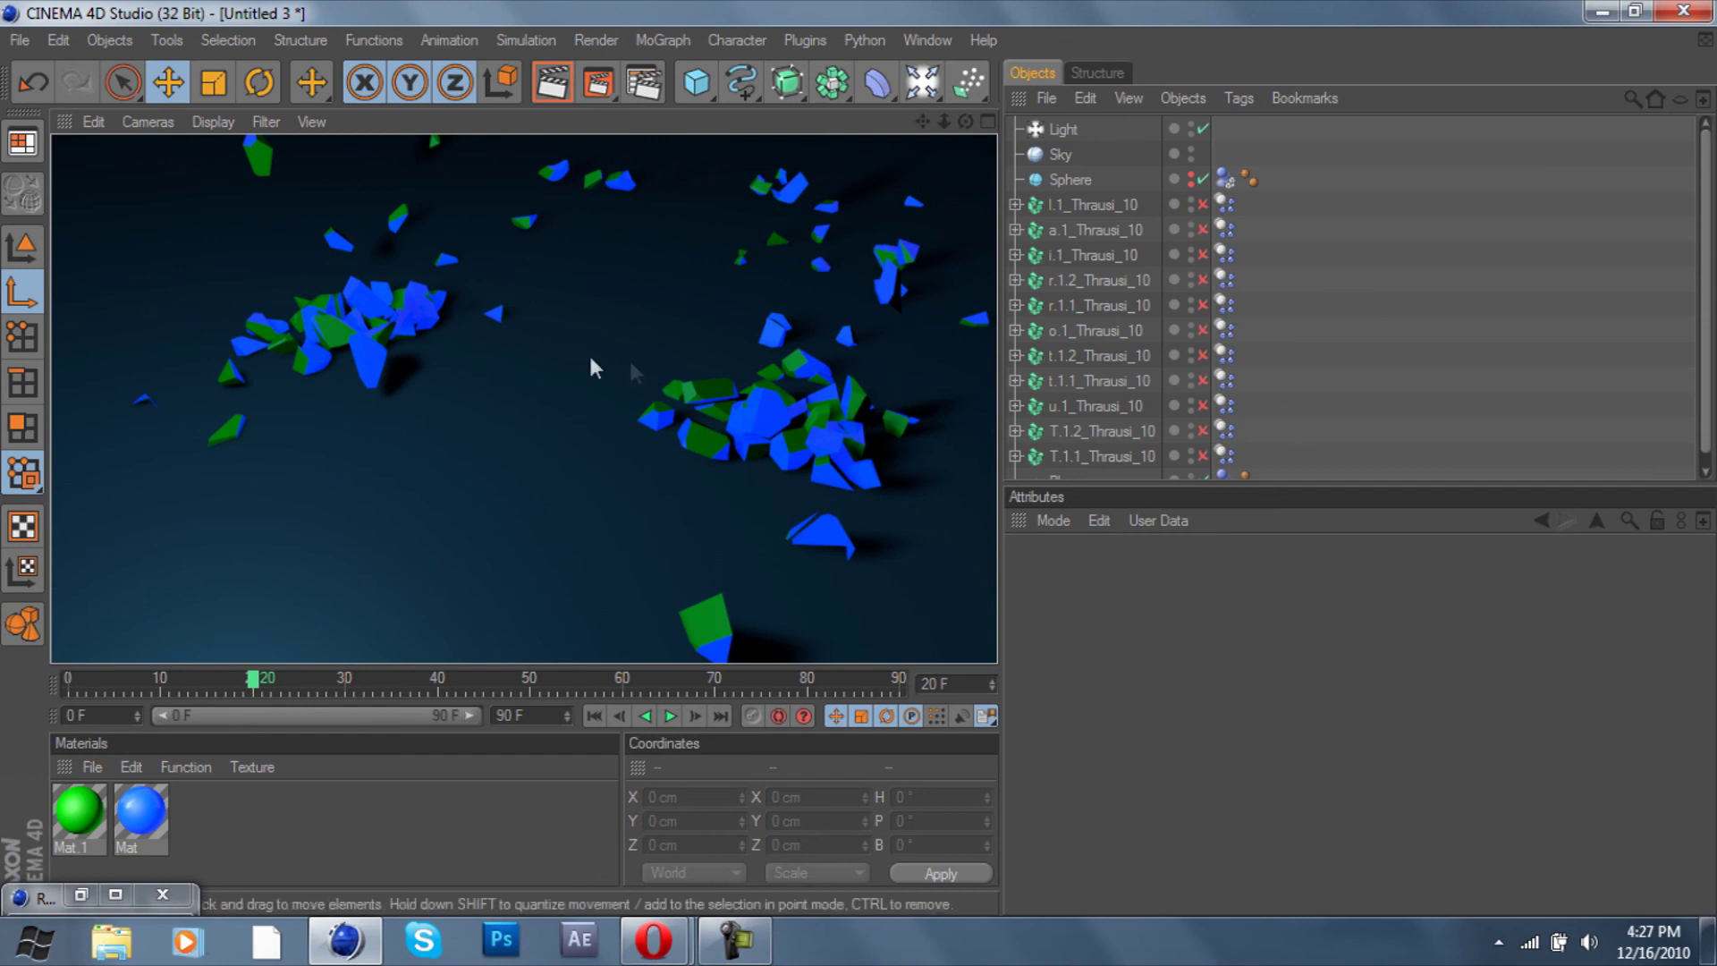
pyautogui.click(1320, 361)
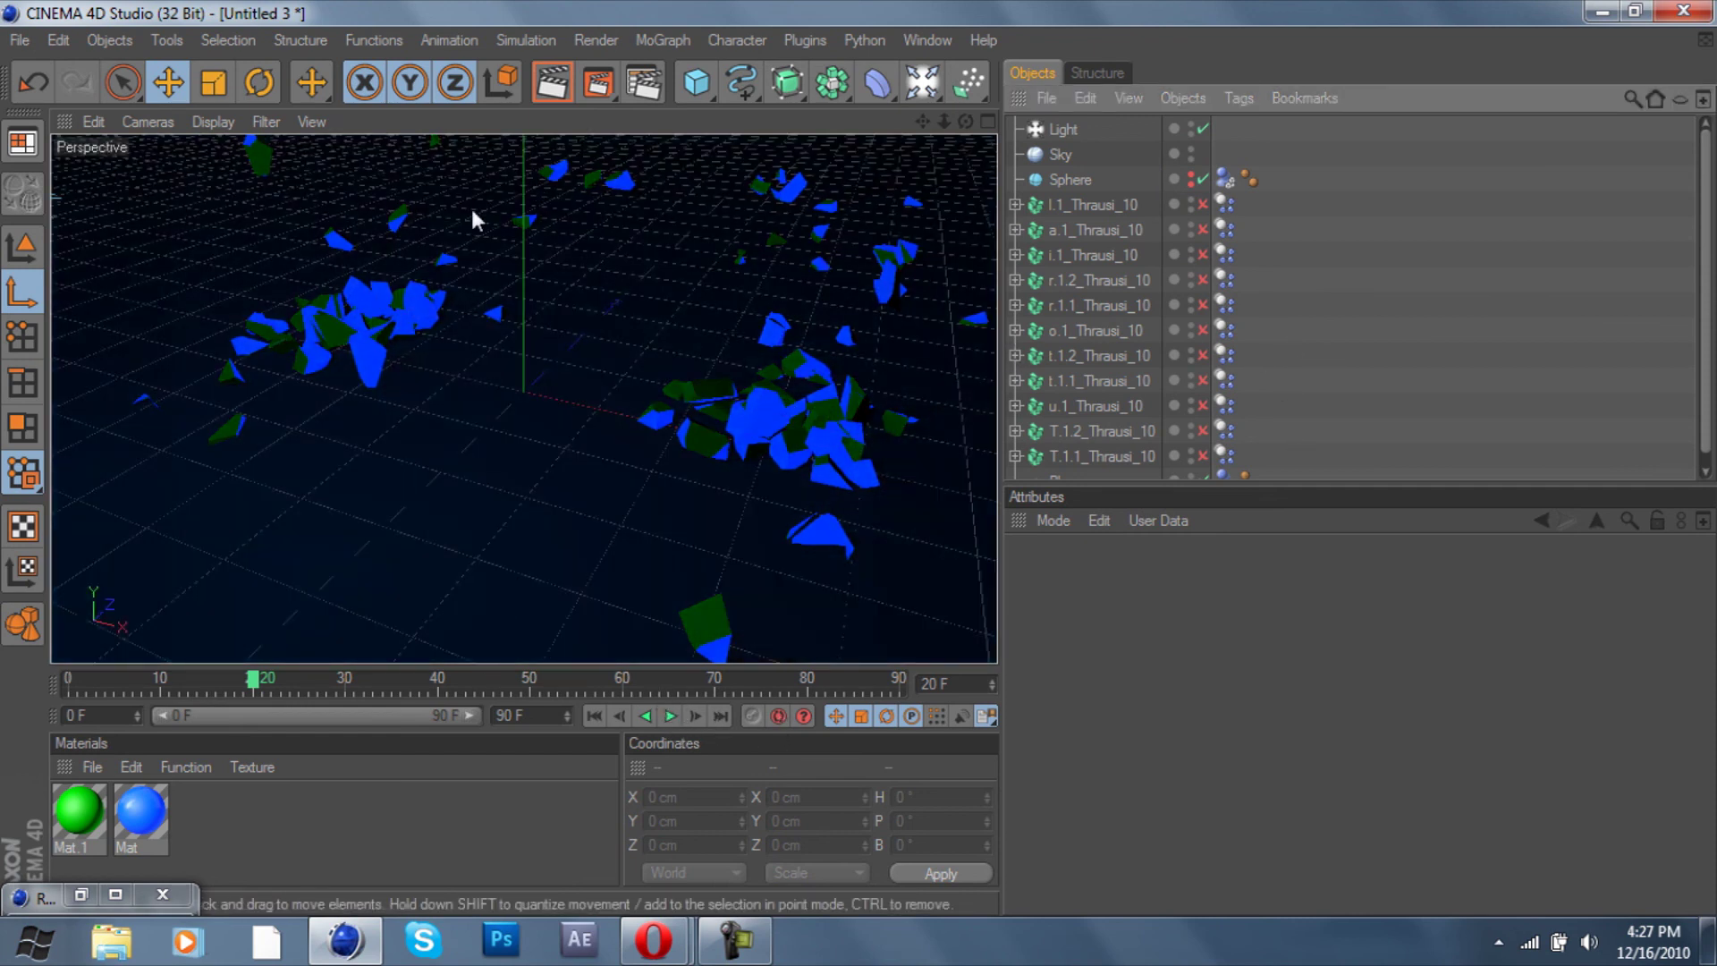
# Review the Ambient Occlusion page of the render settings and close the settings window
pyautogui.click(647, 91)
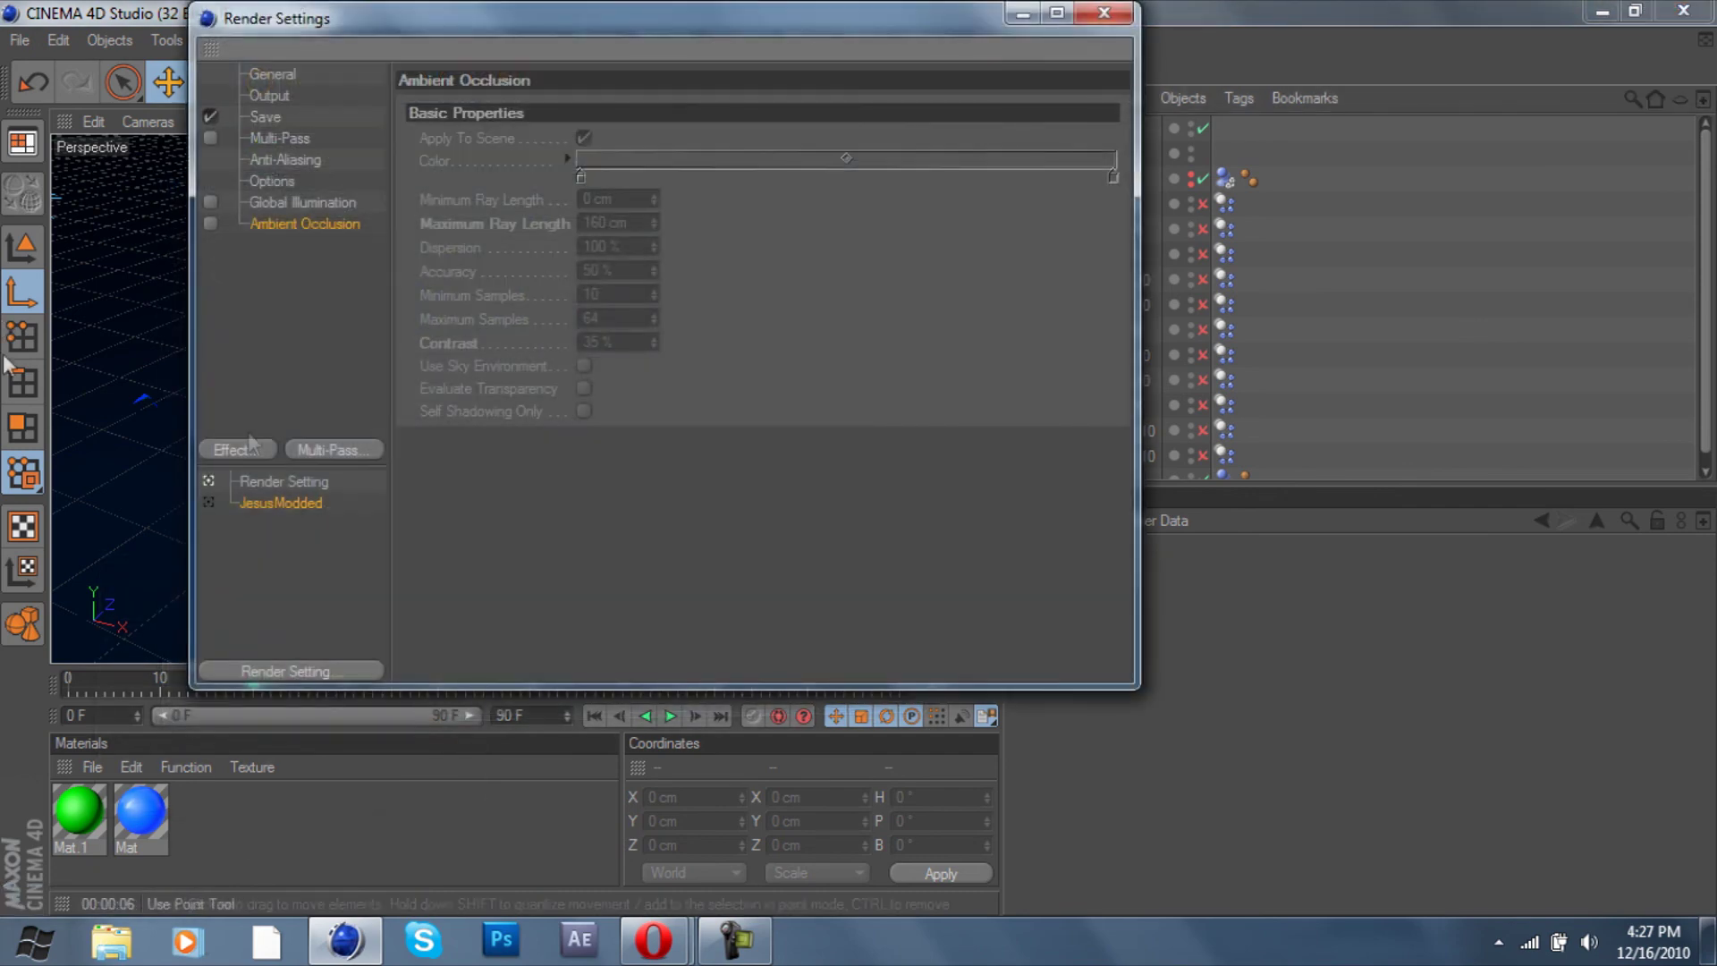
pyautogui.click(1104, 13)
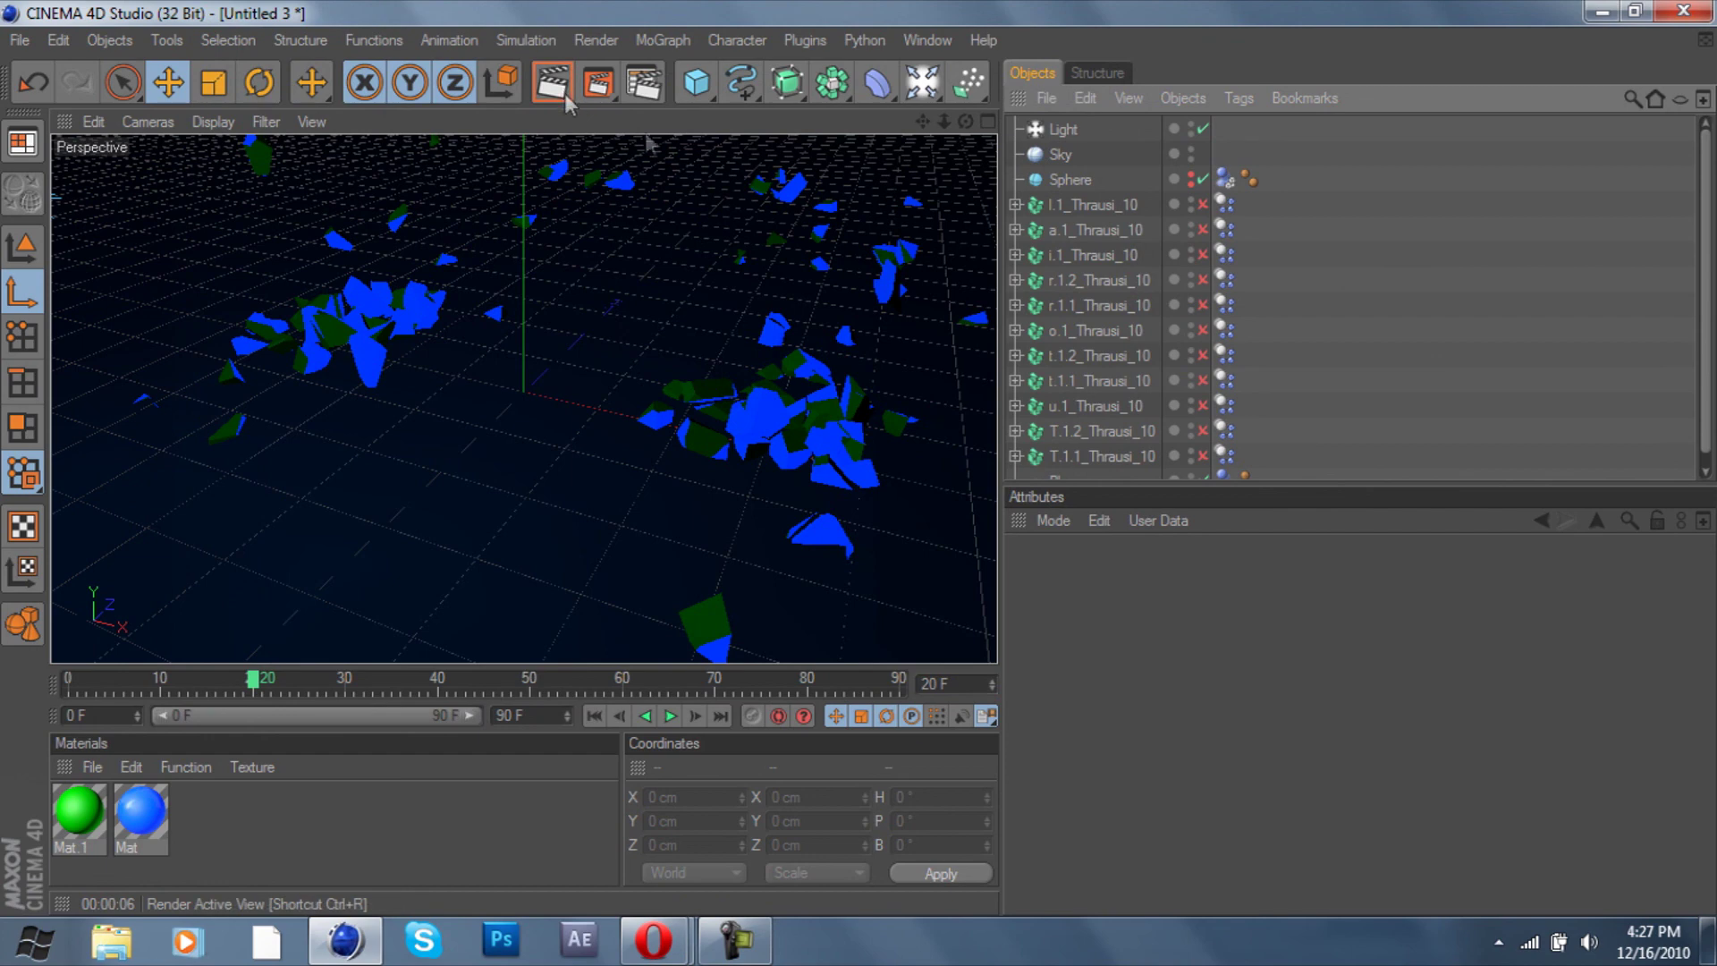
pyautogui.moveTo(741, 949)
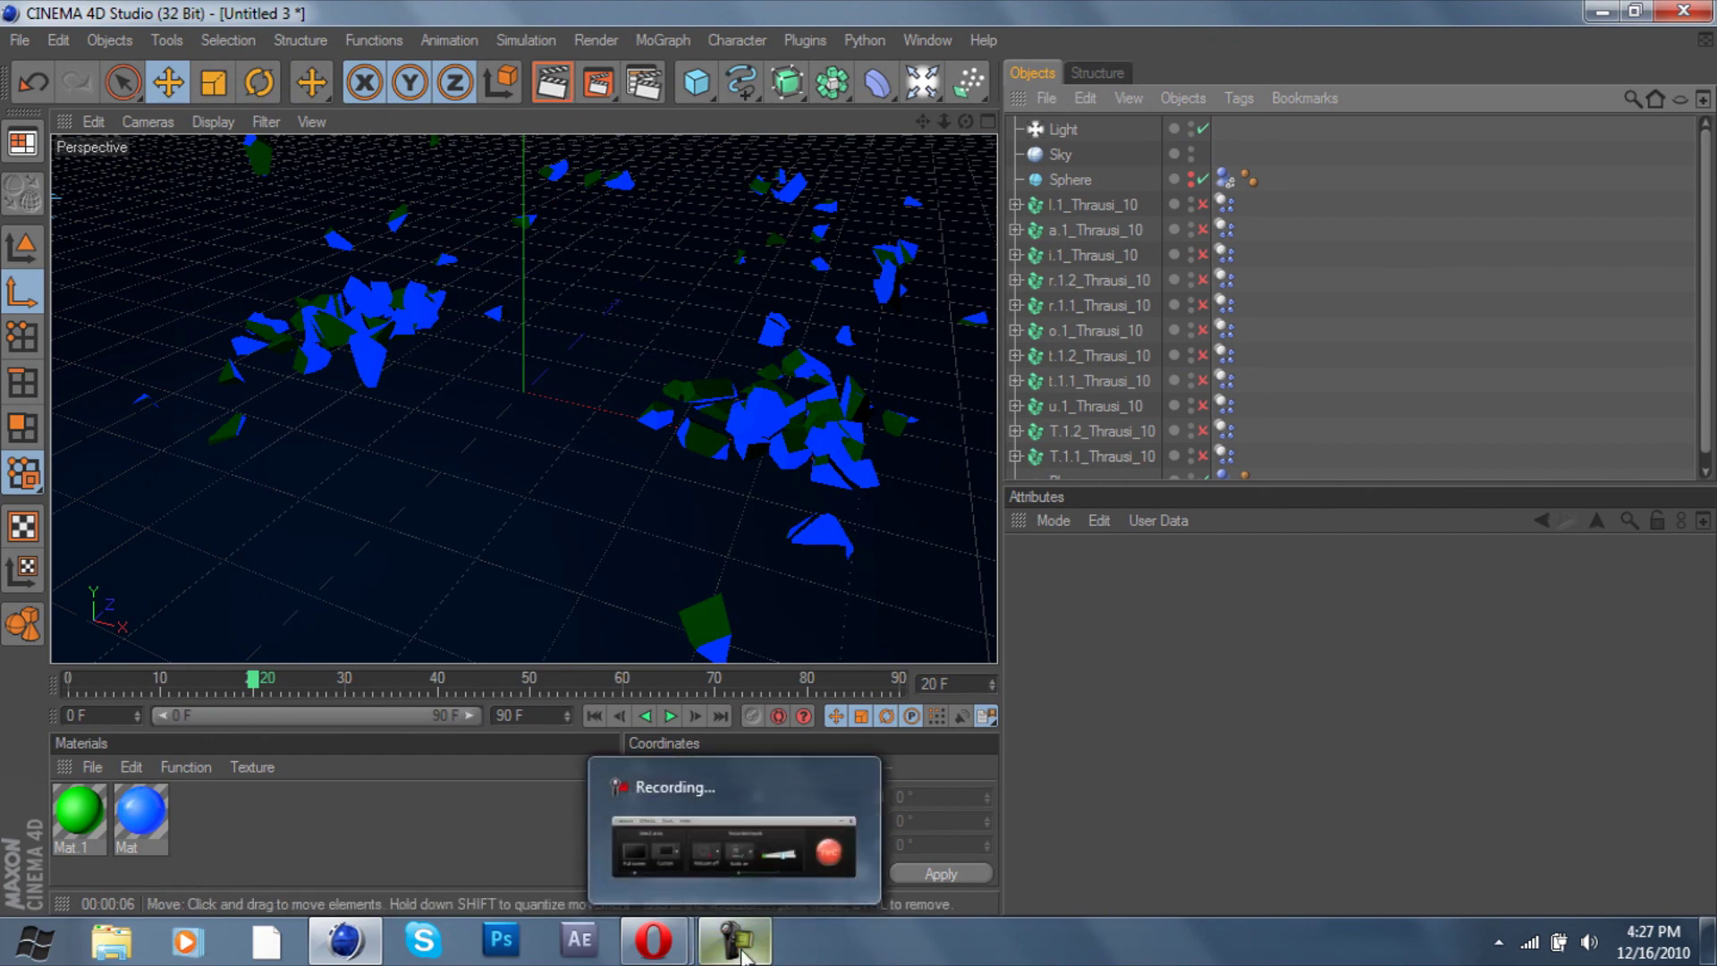